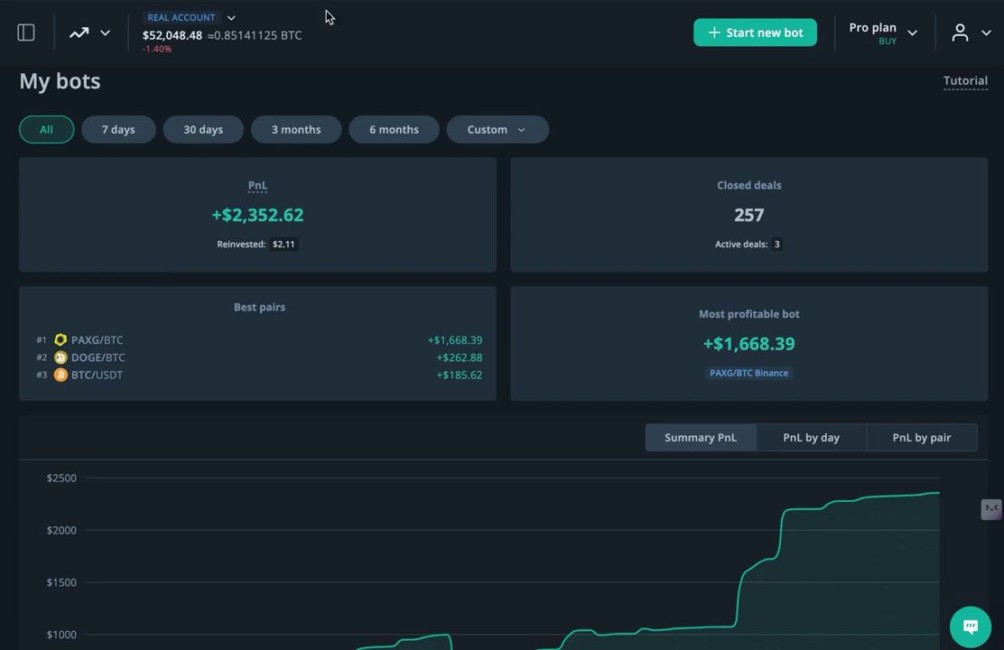
Review the profit figures, best pairs and summary PnL chart on the My bots page.
scroll(381, 96, down, 2)
scroll(379, 97, down, 1)
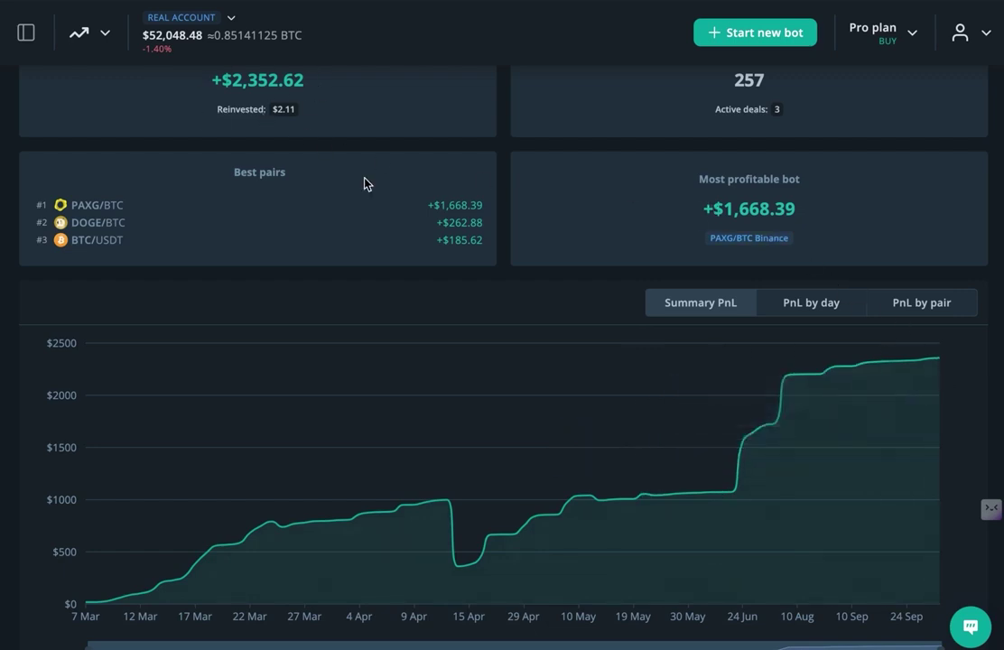
scroll(365, 184, up, 1)
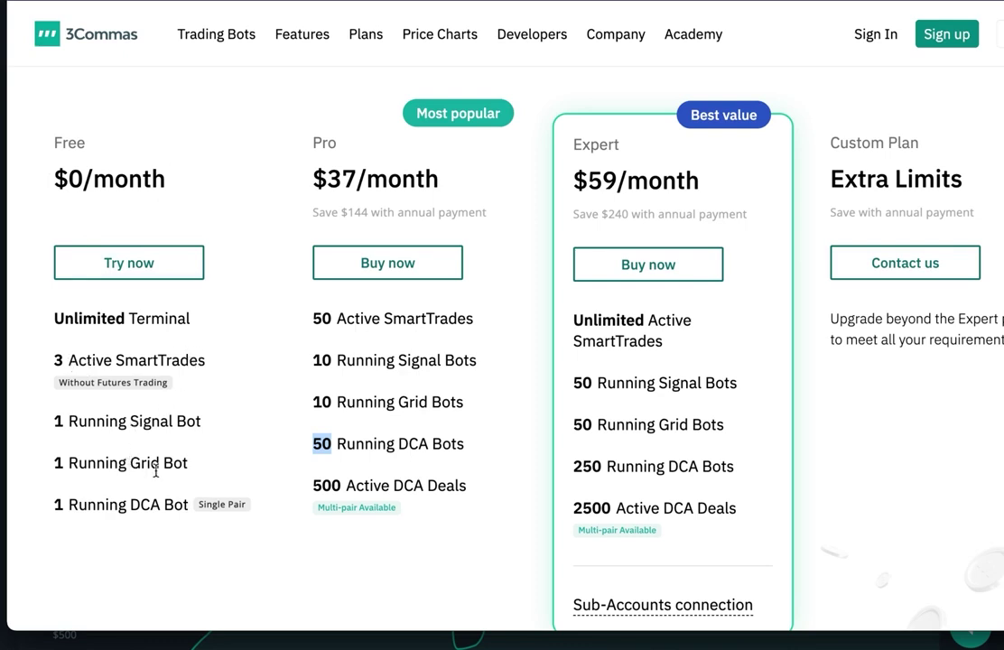
Examine the Pro plan's running DCA bots allowance, and review the sign-up page's discount offer and referral code field.
click(280, 386)
drag(310, 444, 459, 439)
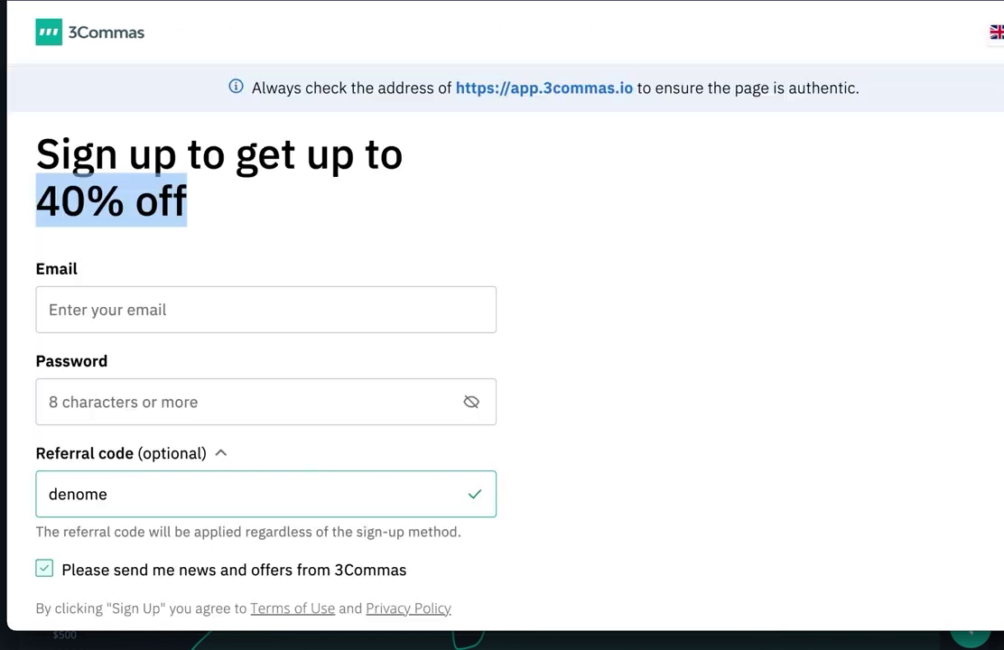
click(350, 265)
scroll(350, 264, down, 1)
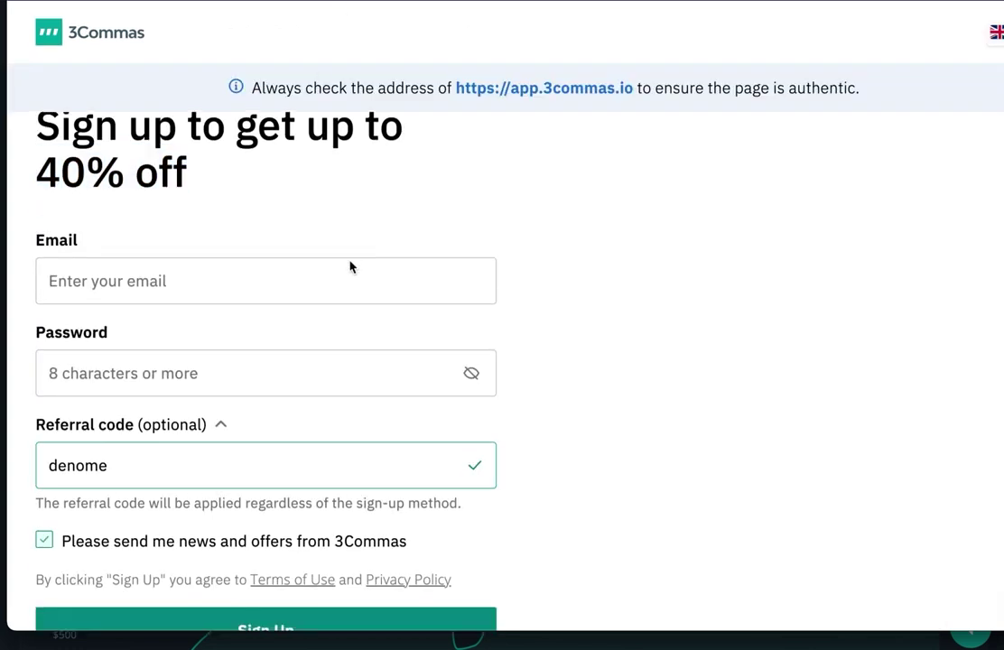
drag(59, 164, 204, 164)
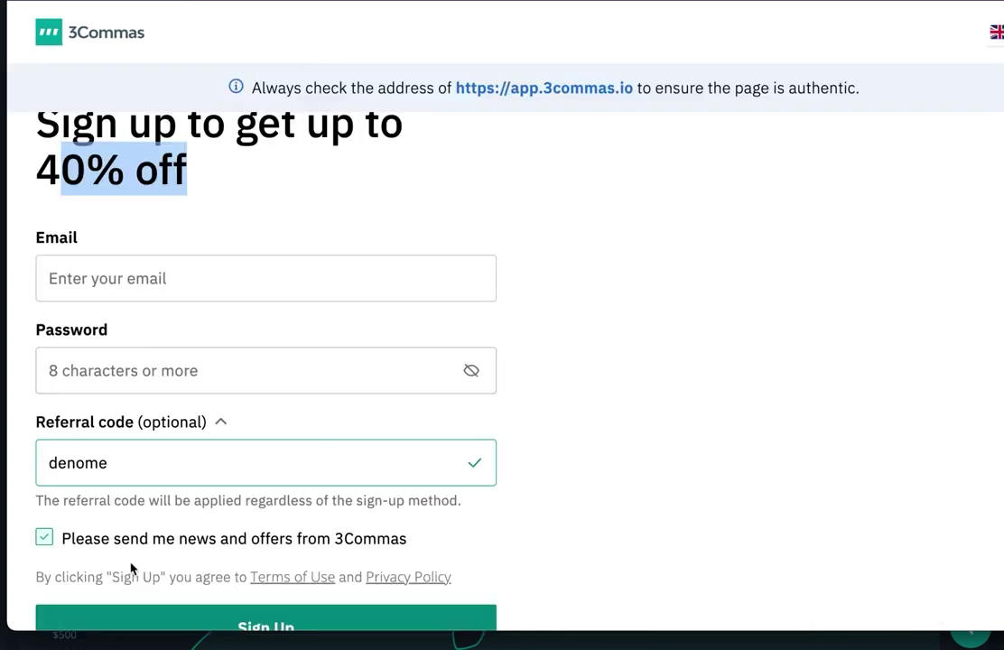
click(231, 462)
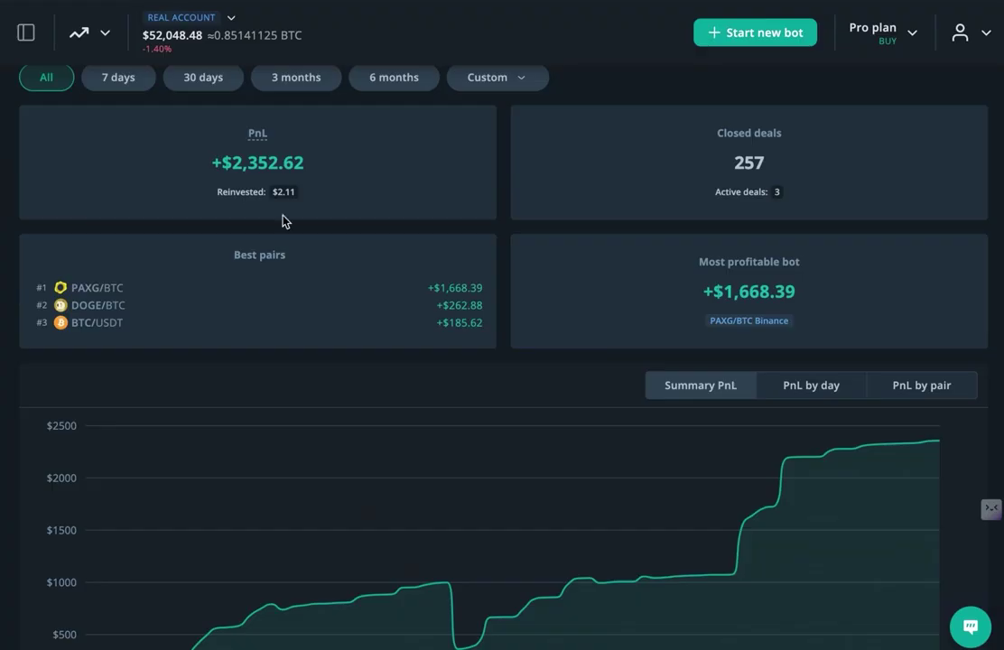
Open the Dashboard's Beginner's Guide and look through its product tour, trading videos and bot launch instructions.
scroll(283, 220, up, 2)
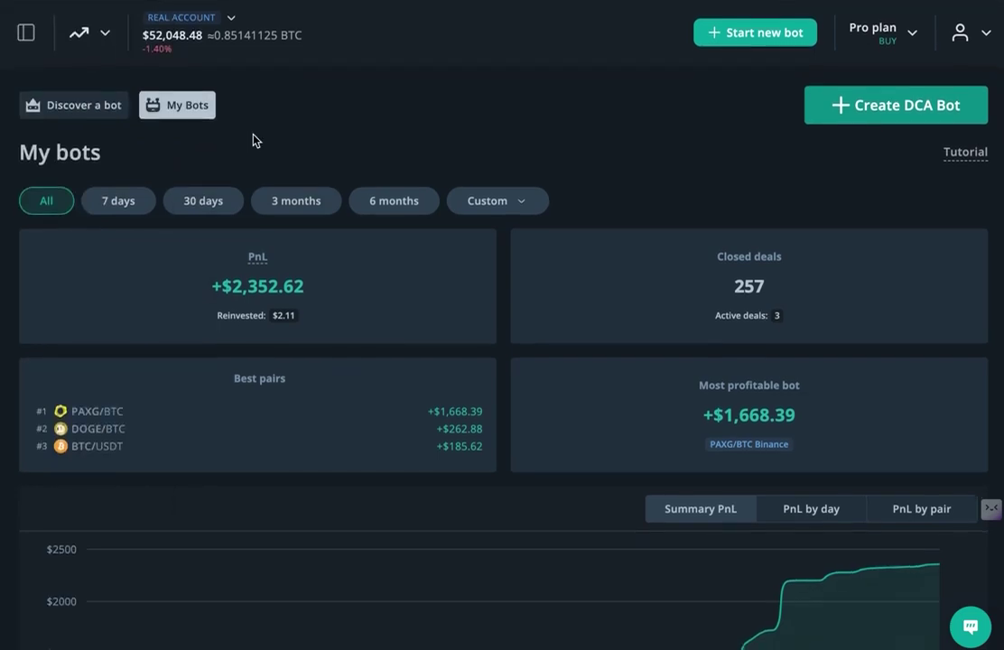
mouse_move(27, 40)
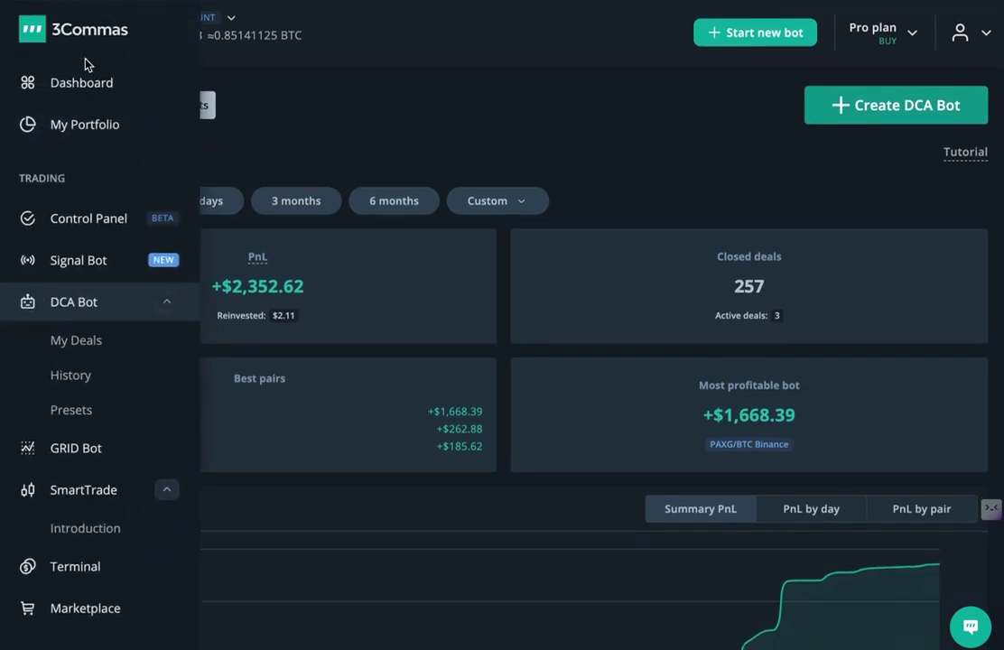
click(74, 88)
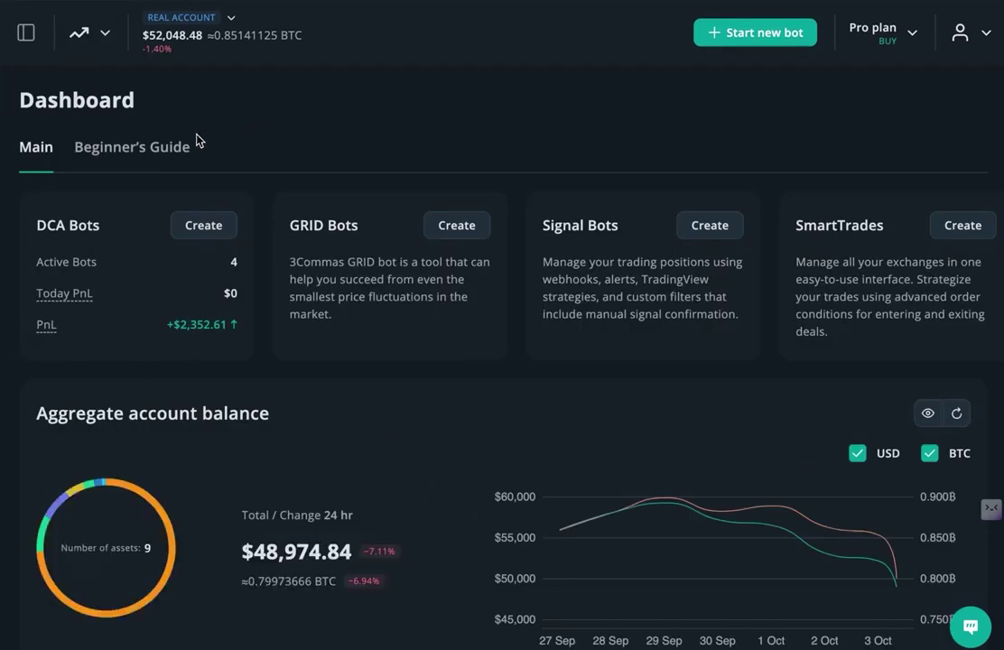
click(116, 149)
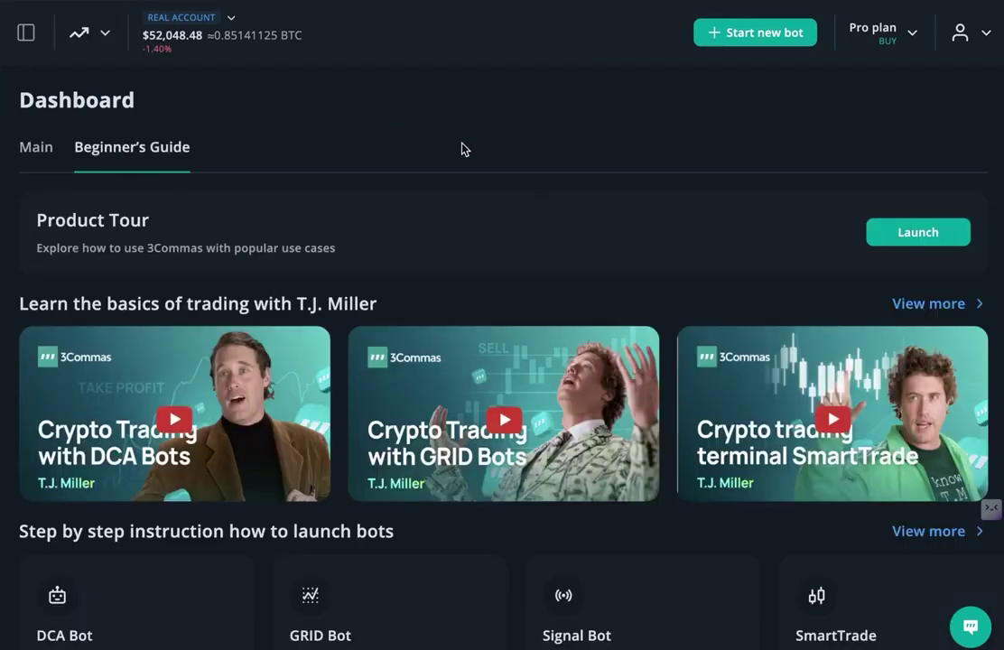
scroll(461, 271, down, 1)
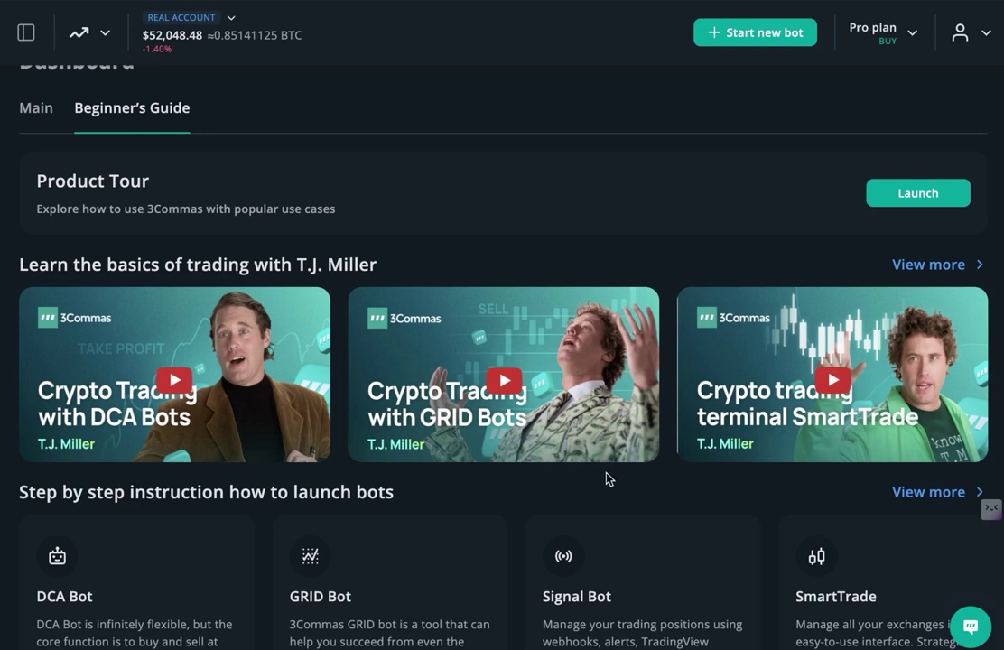
drag(293, 265, 380, 265)
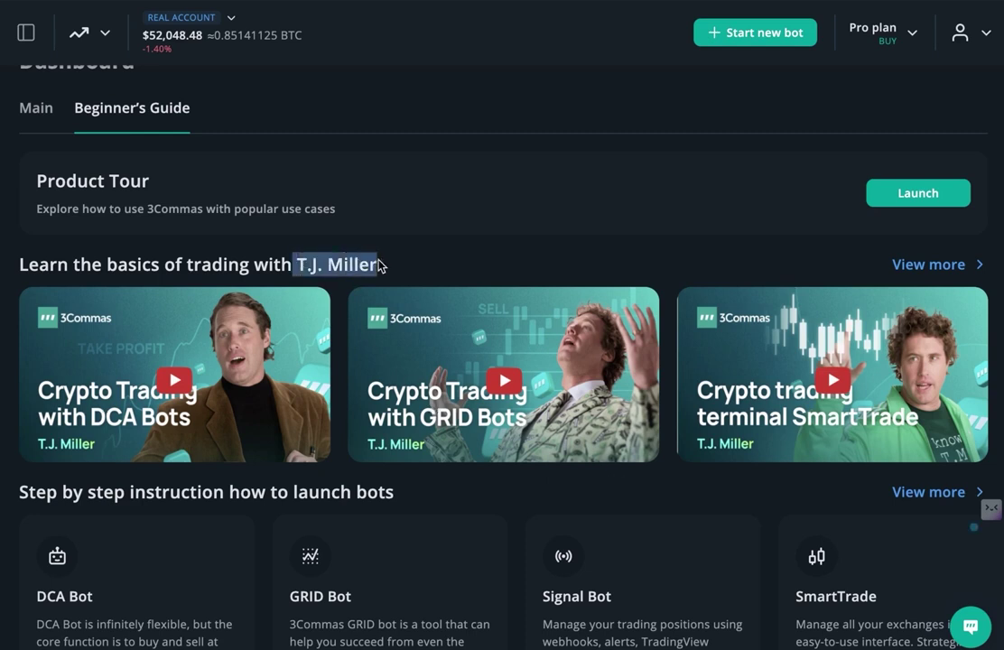
click(431, 256)
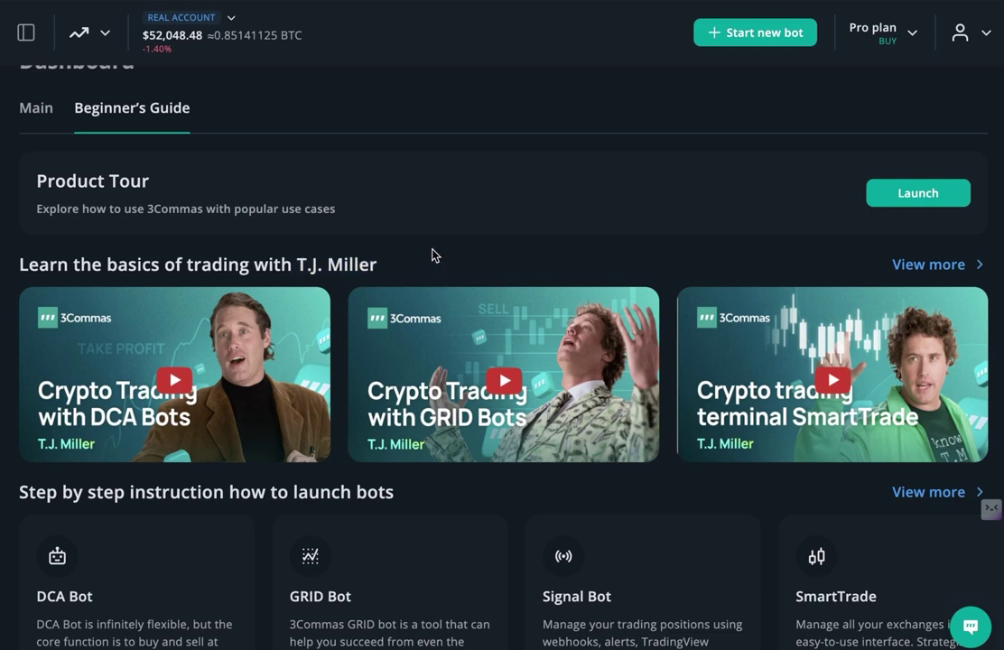
scroll(431, 255, up, 1)
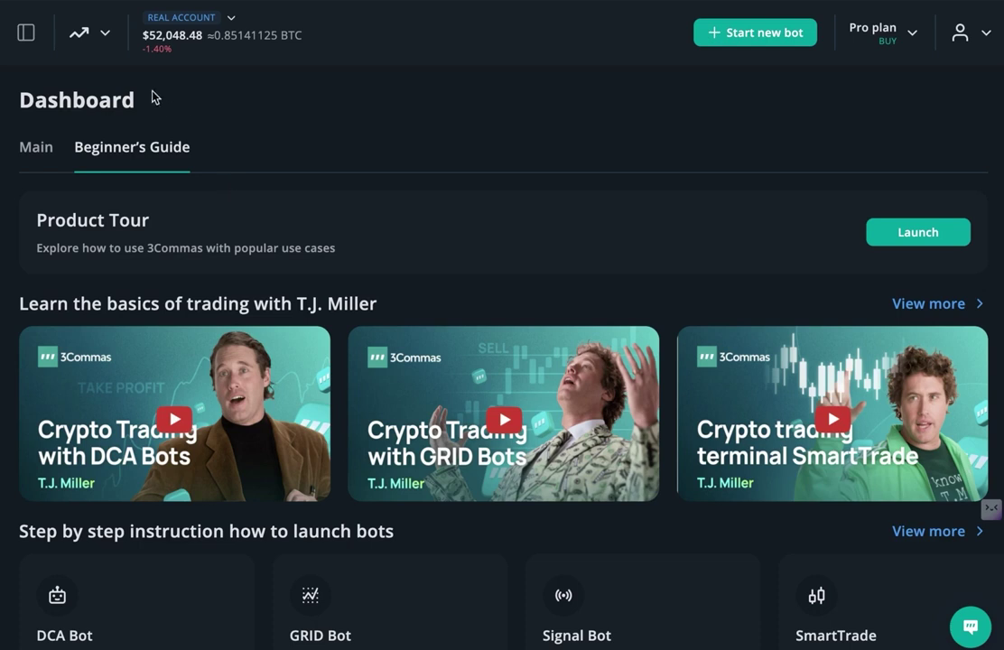
Open the Marketplace and browse the bot presets for trading on Binance.
mouse_move(12, 33)
click(24, 35)
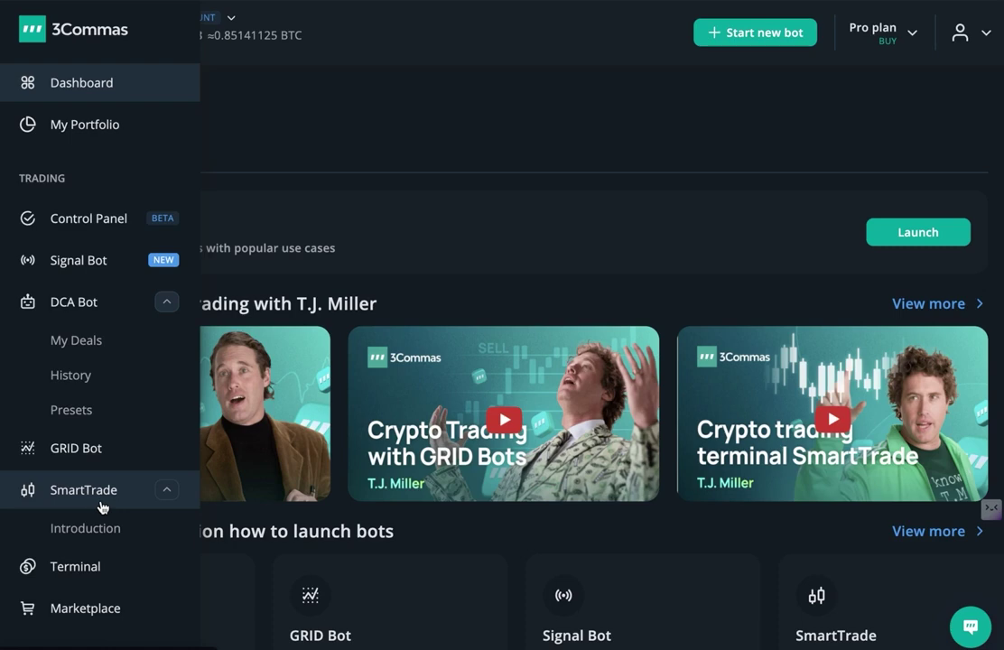
click(90, 609)
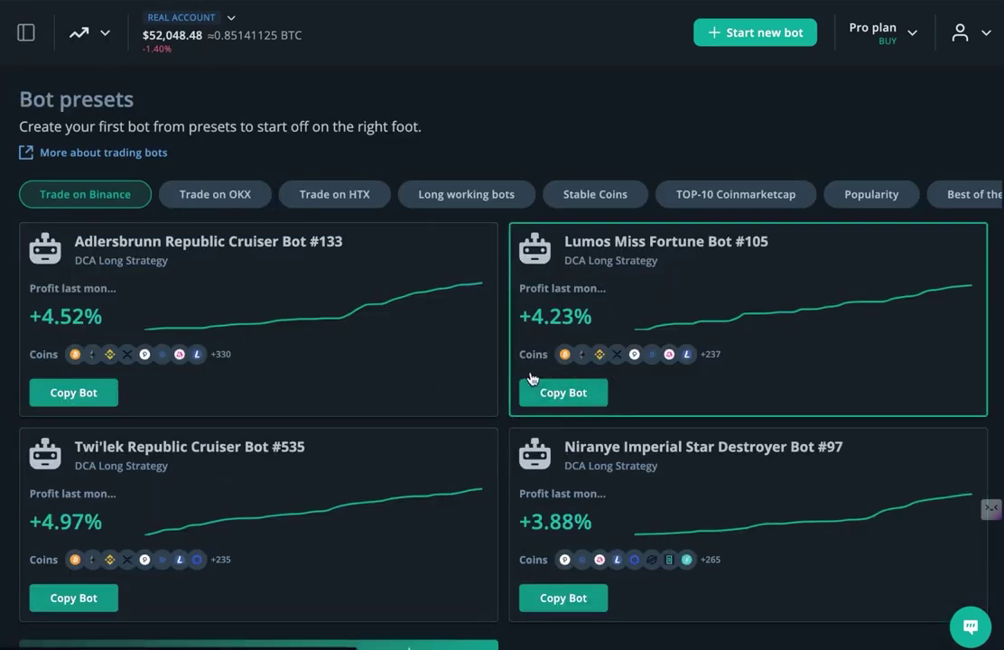
scroll(511, 347, down, 2)
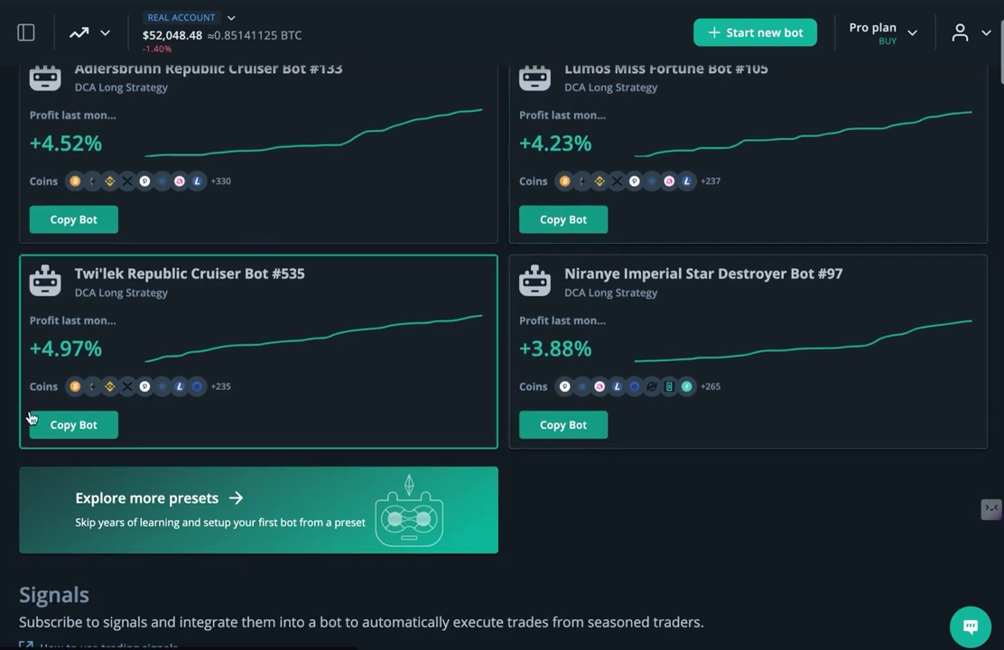
scroll(495, 406, up, 2)
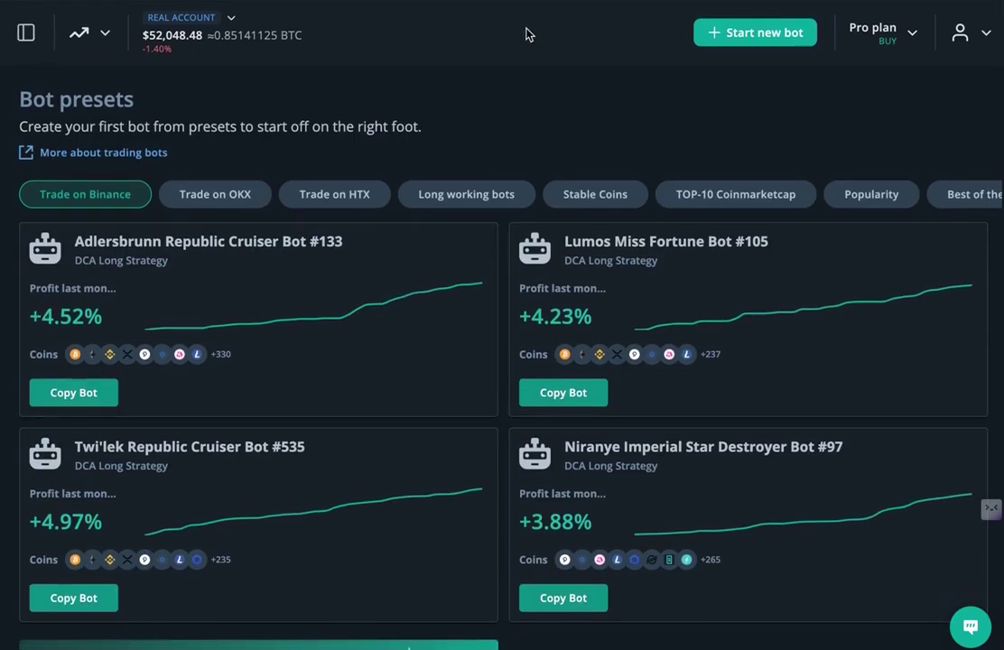
Start a new DCA bot and name it "Example BTCUSD bot".
click(753, 36)
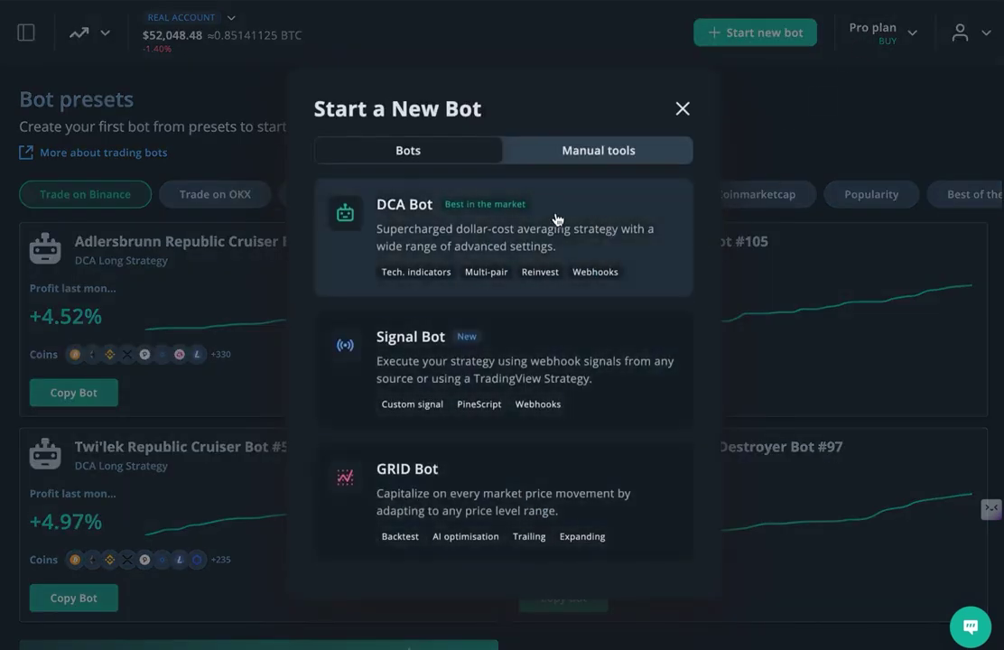
click(556, 222)
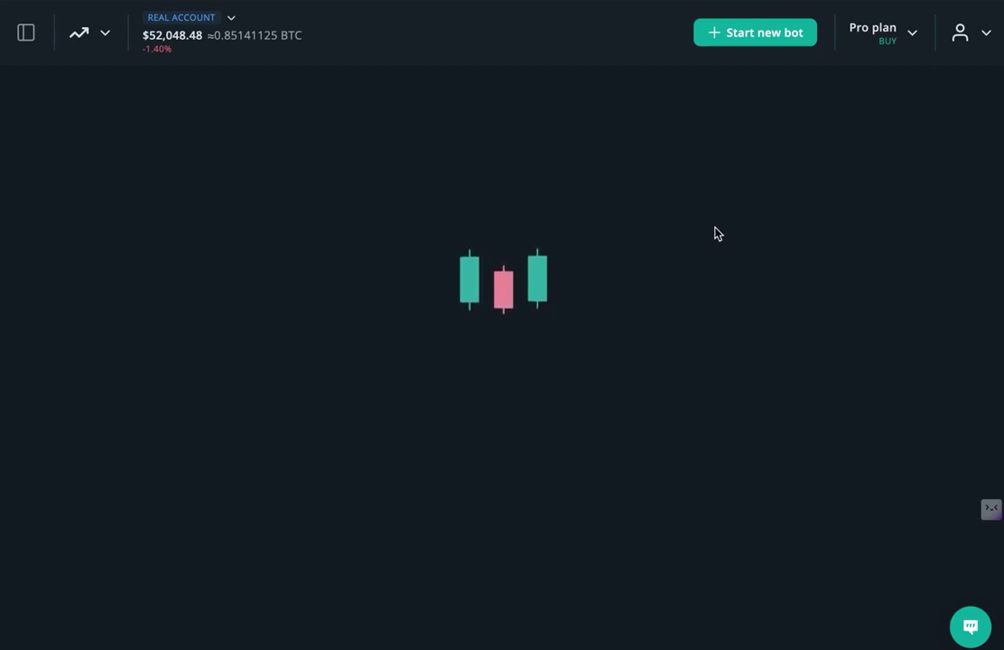
triple_click(224, 214)
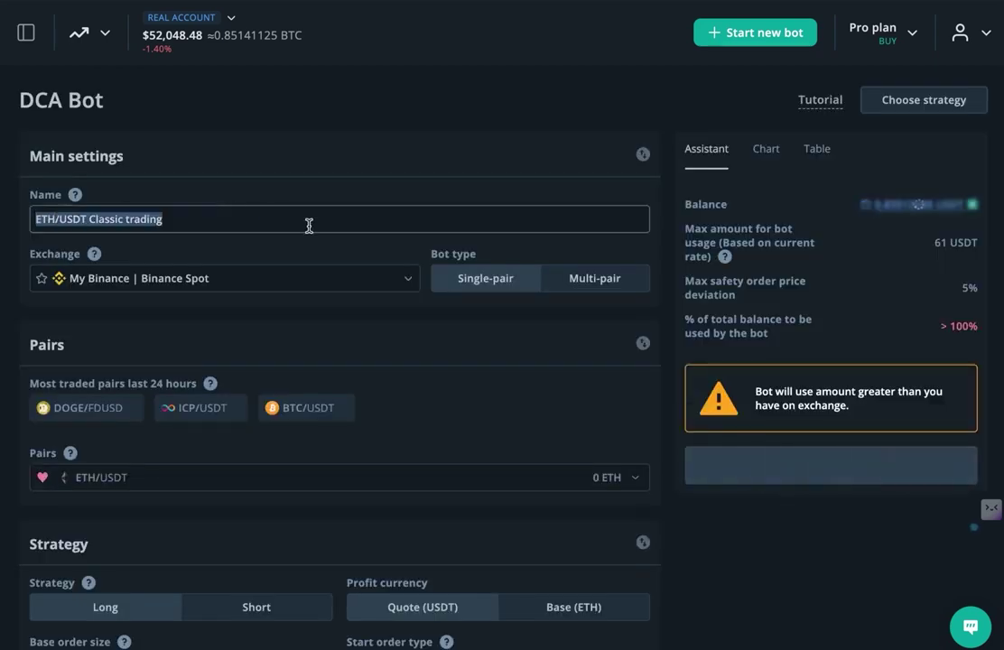
text(Example )
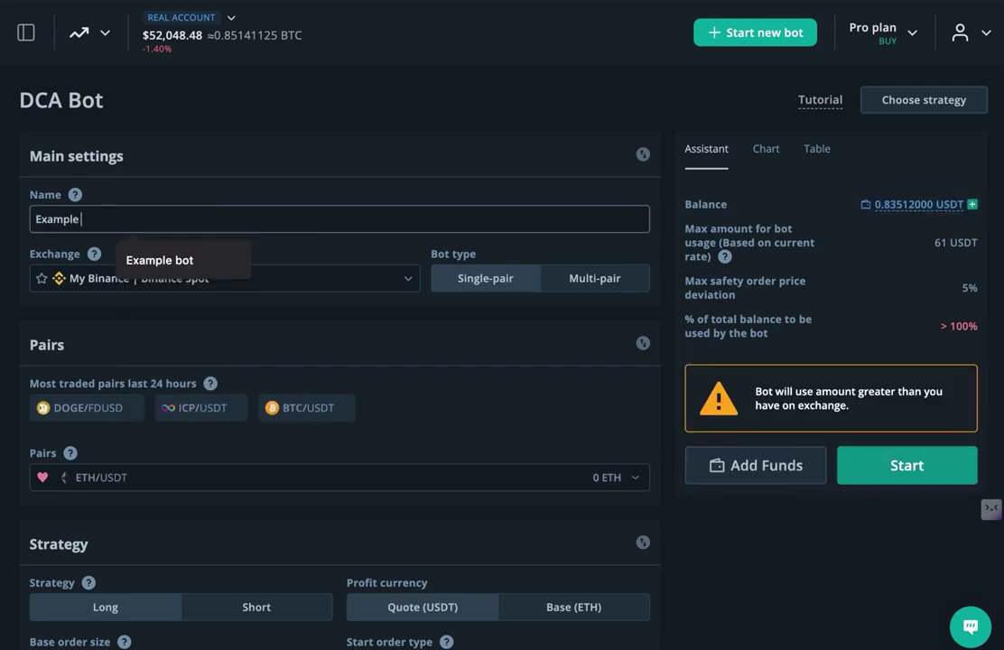
text(BTCUSD)
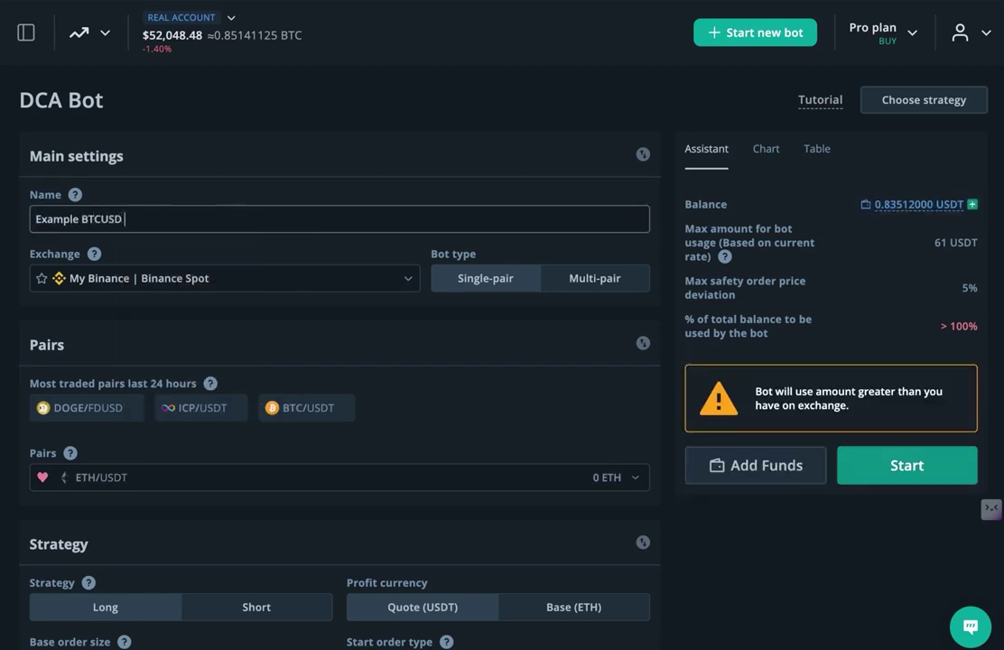
text( bot)
Look at the options for connecting another exchange, view Bybit's Fast Connect instructions, and close them without connecting.
click(206, 281)
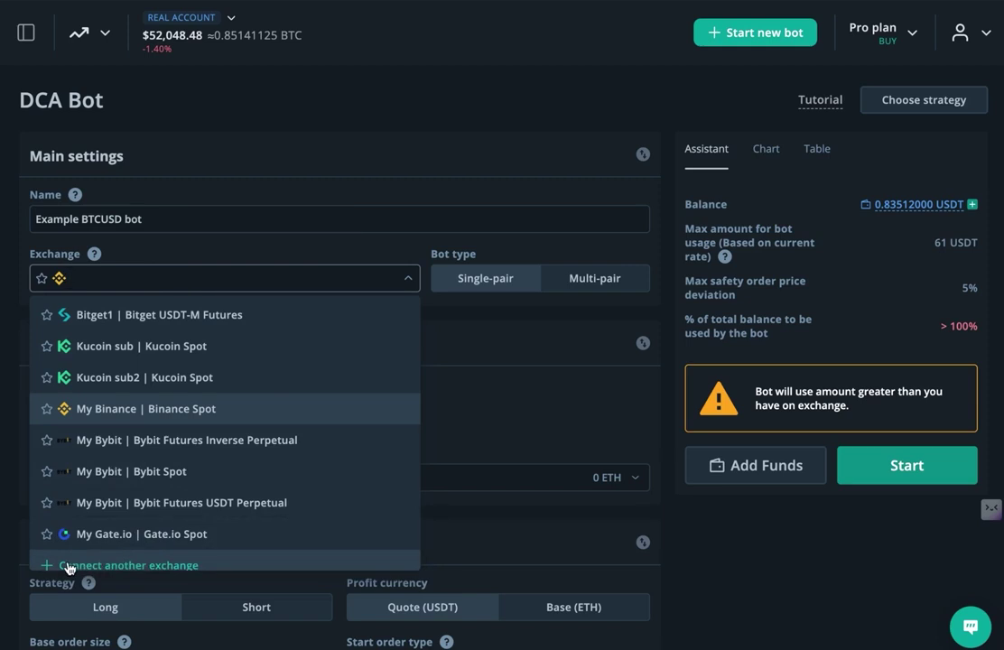
scroll(66, 568, down, 1)
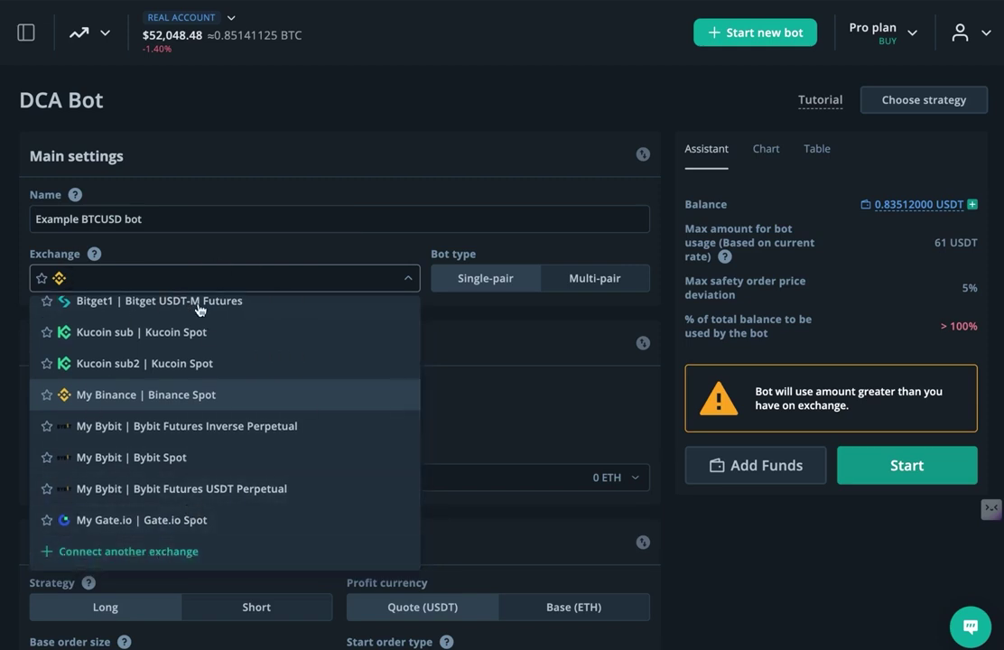
click(146, 549)
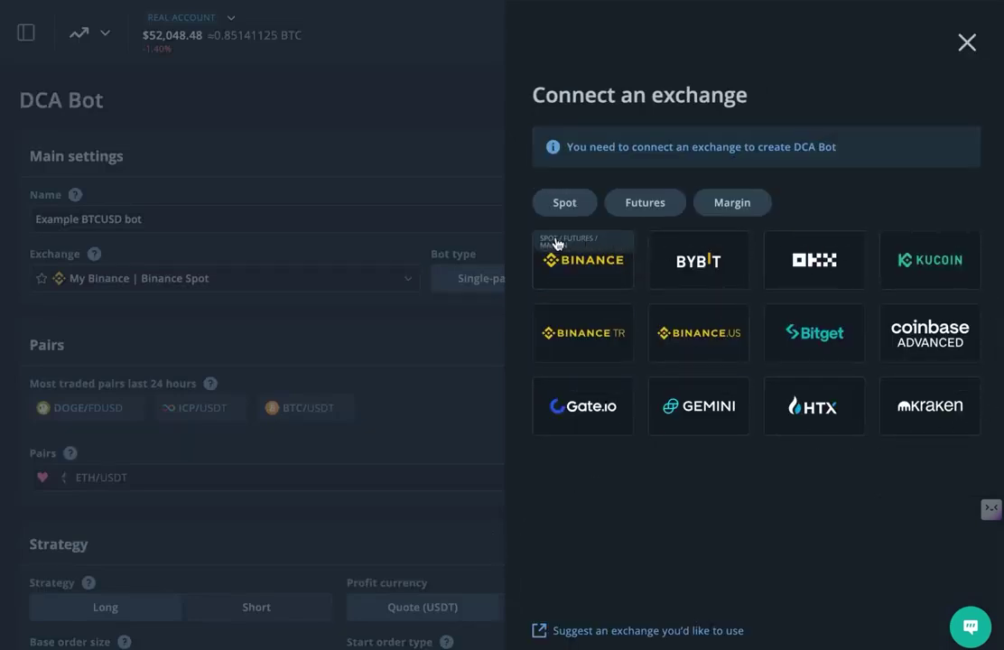
click(687, 265)
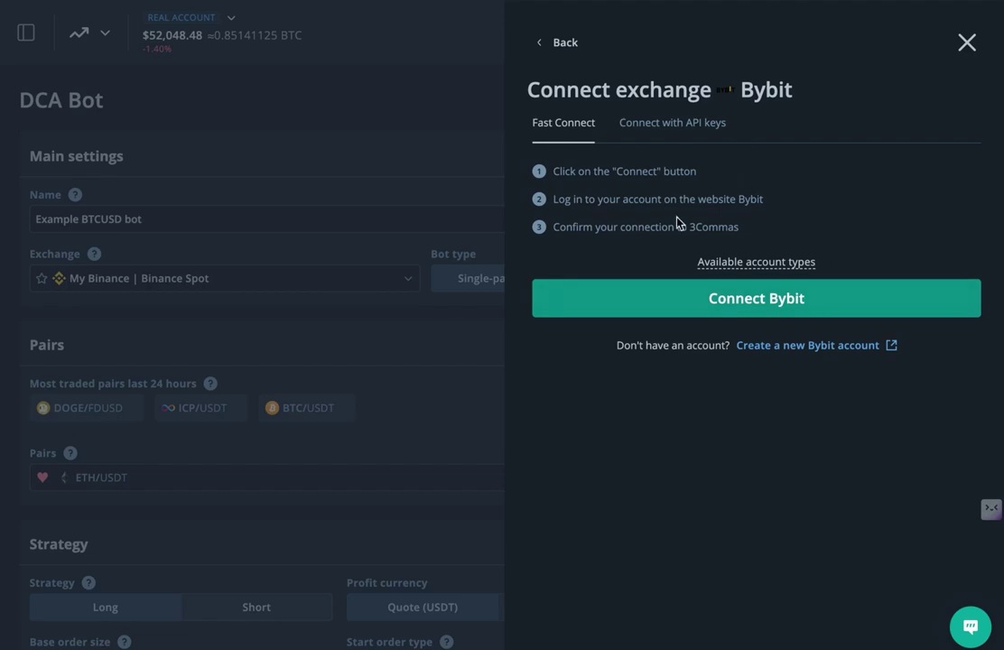
click(967, 43)
Set the bot's exchange to the My Bybit | Bybit Spot account.
click(115, 281)
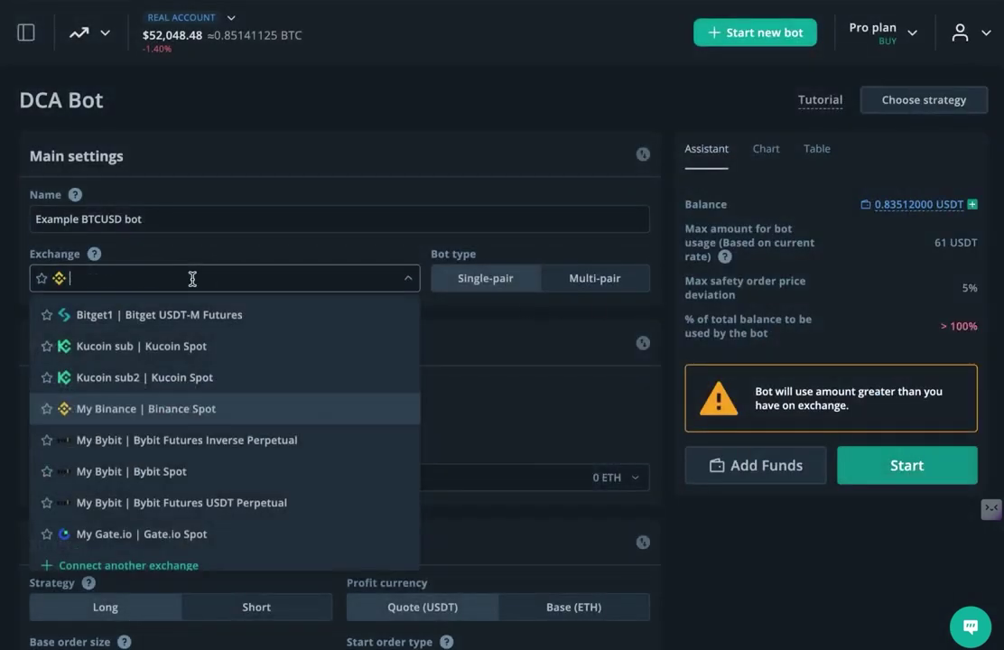
click(274, 273)
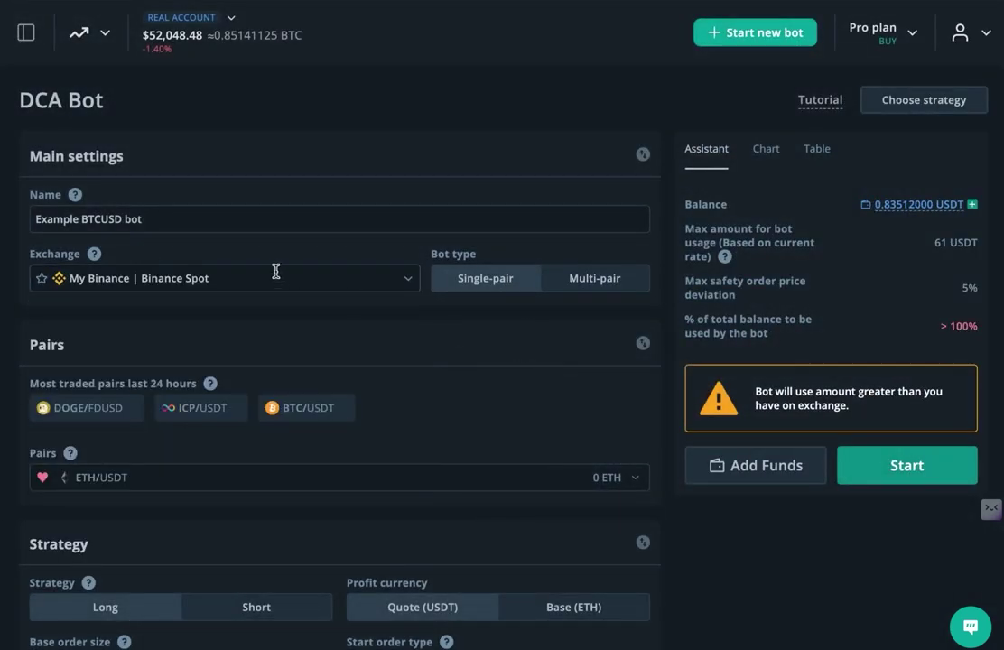
click(274, 276)
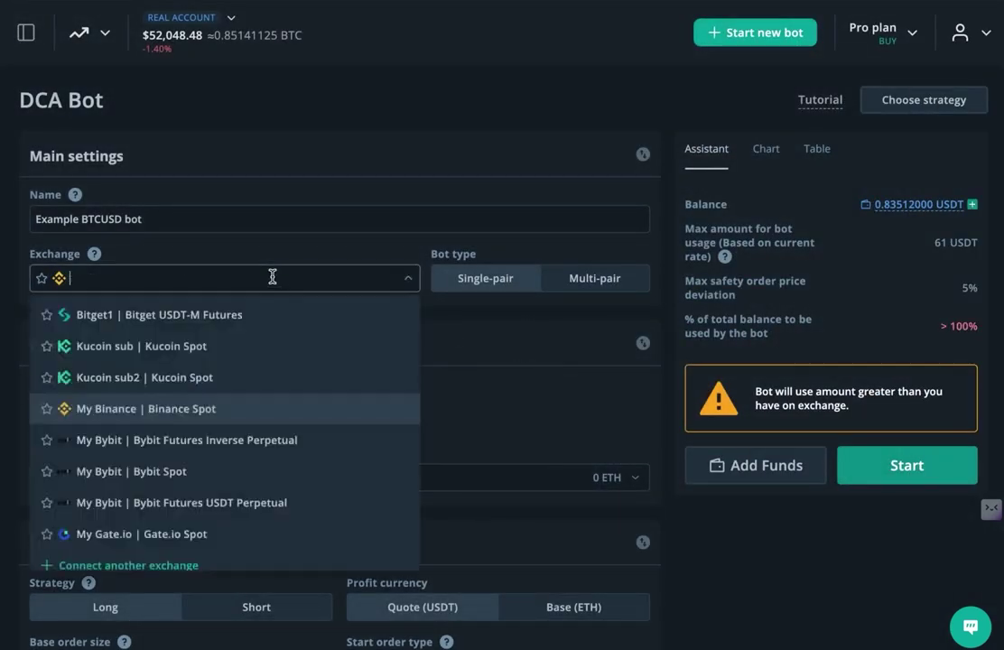
click(114, 477)
Search the trading pairs for BTC and set the bot's pair to BTC/USDC.
scroll(361, 393, down, 1)
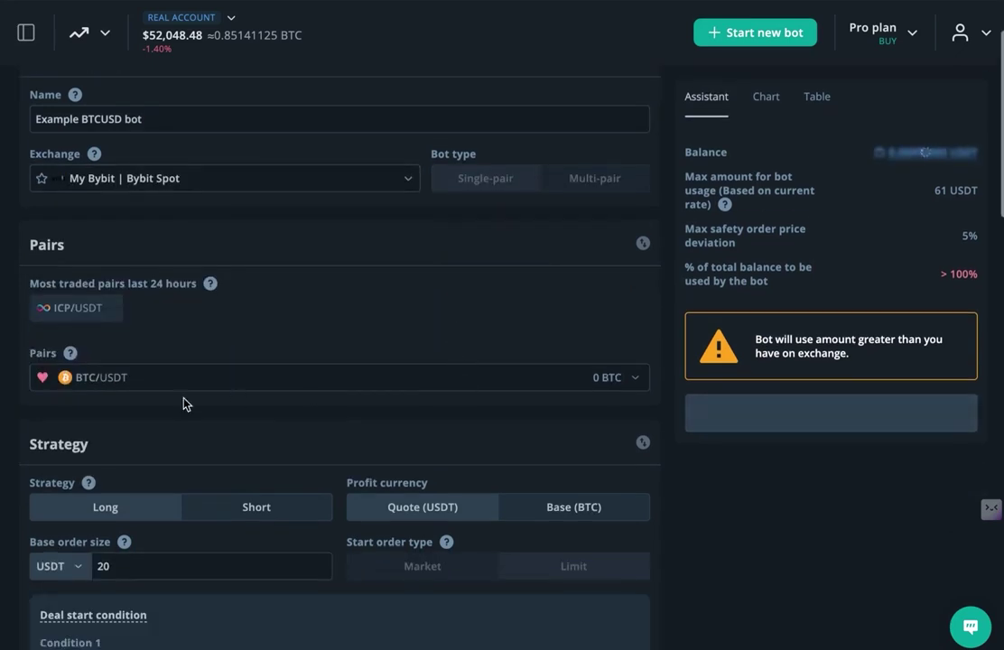
click(151, 378)
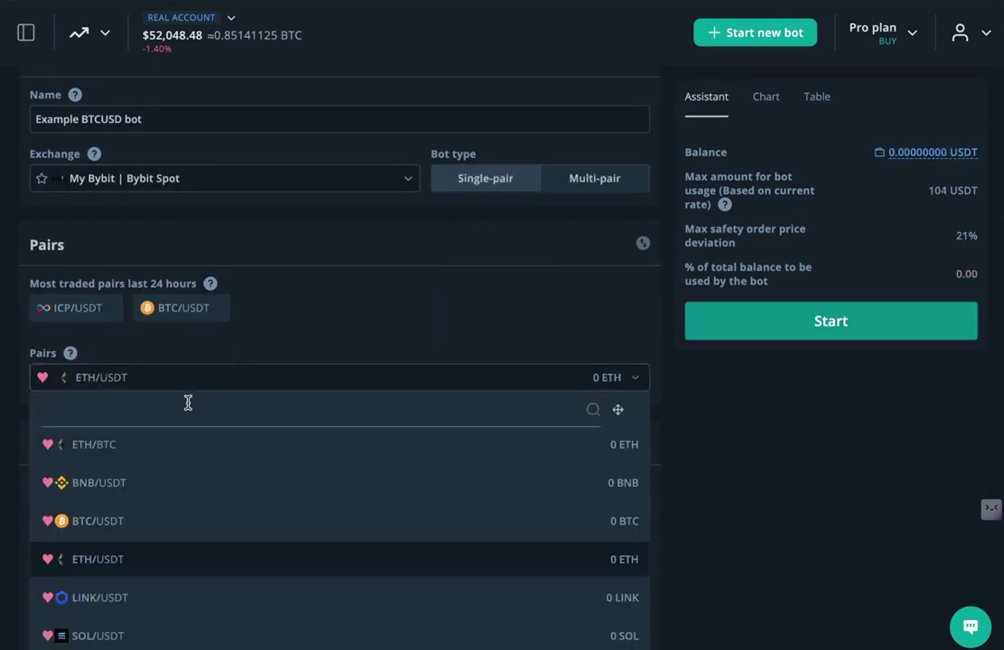
text(btcusd)
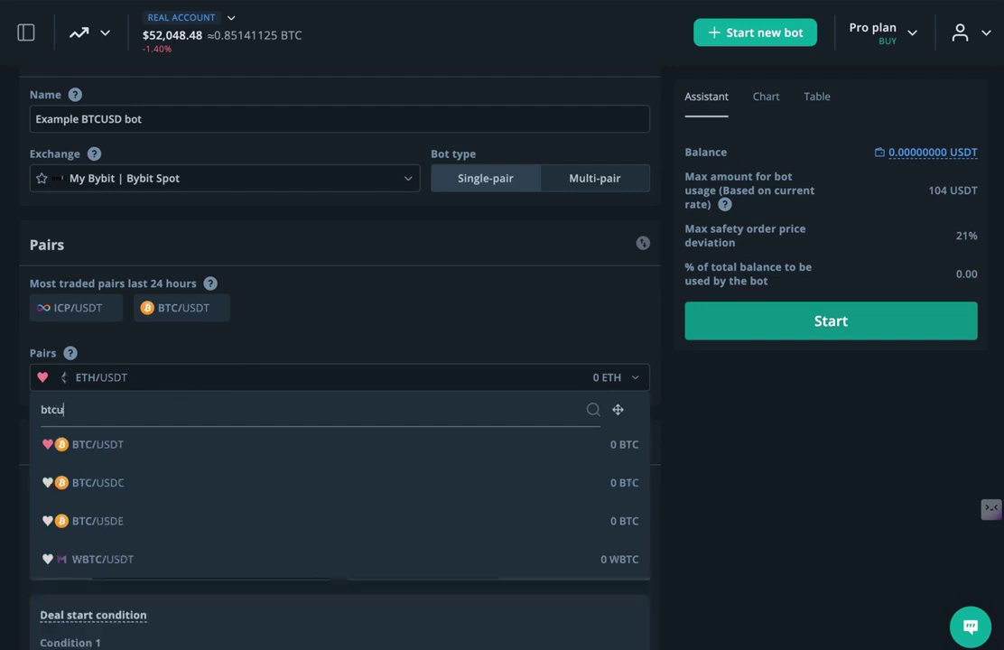
click(115, 488)
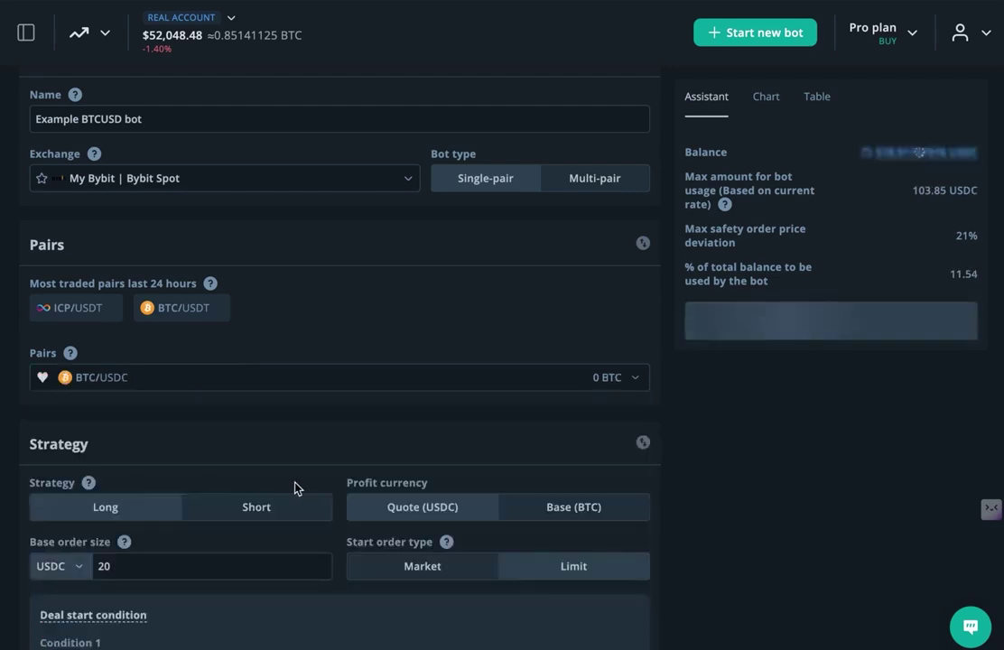
scroll(246, 439, down, 2)
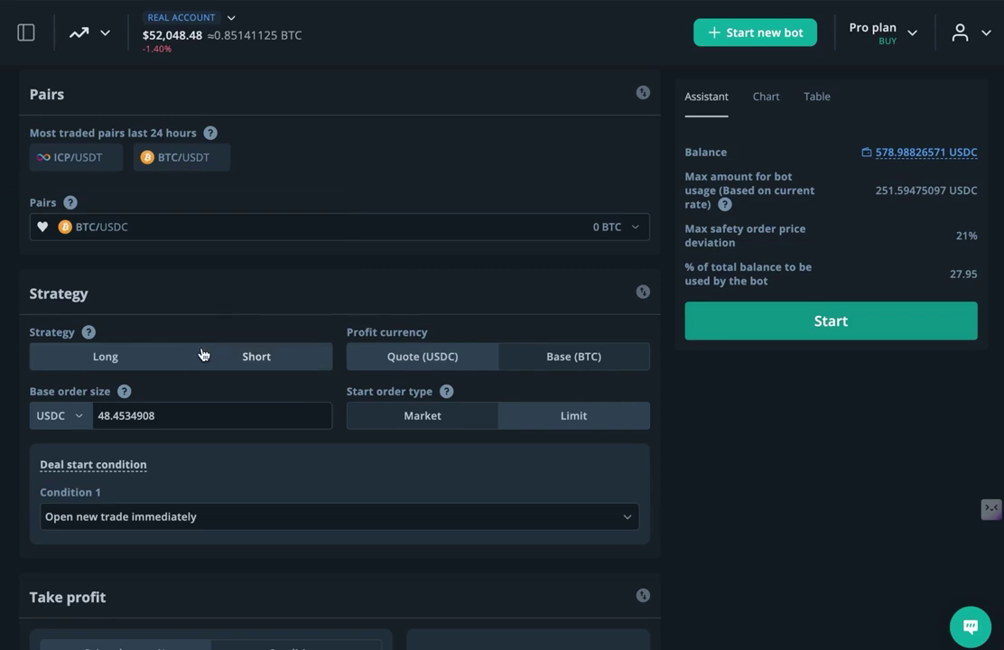
Set the bot's base order size to 100 USDC and the start order type to Market.
double_click(173, 411)
text(1000)
key(BackSpace)
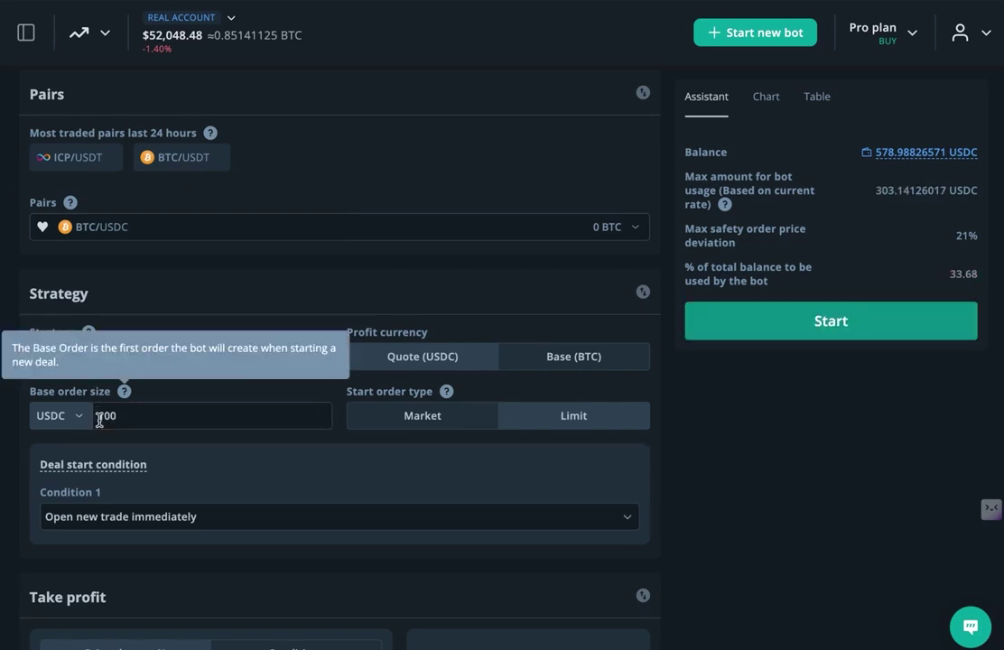
click(139, 415)
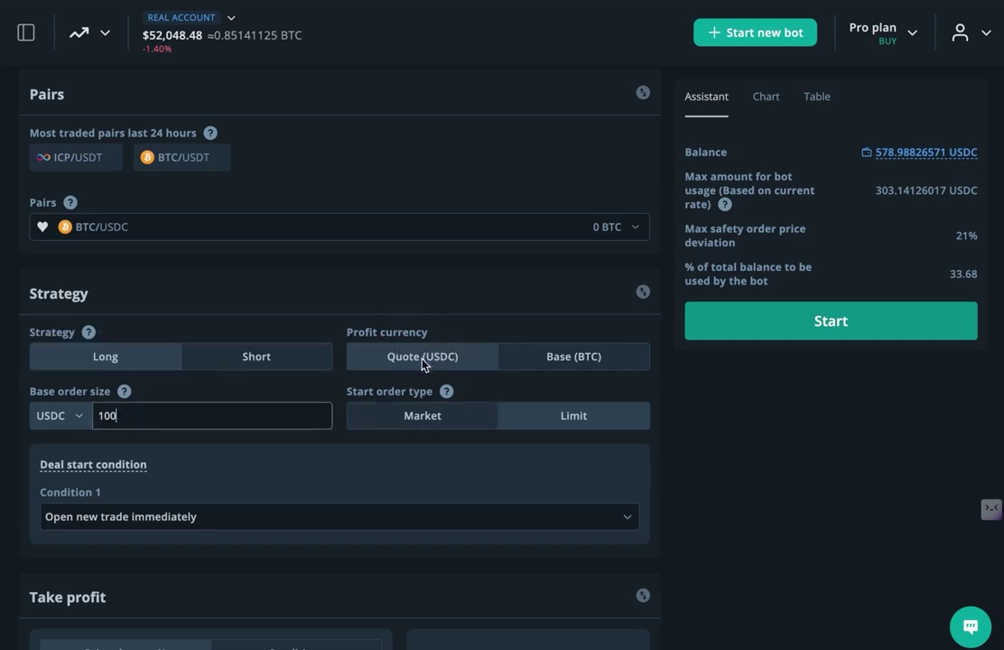
scroll(444, 354, down, 3)
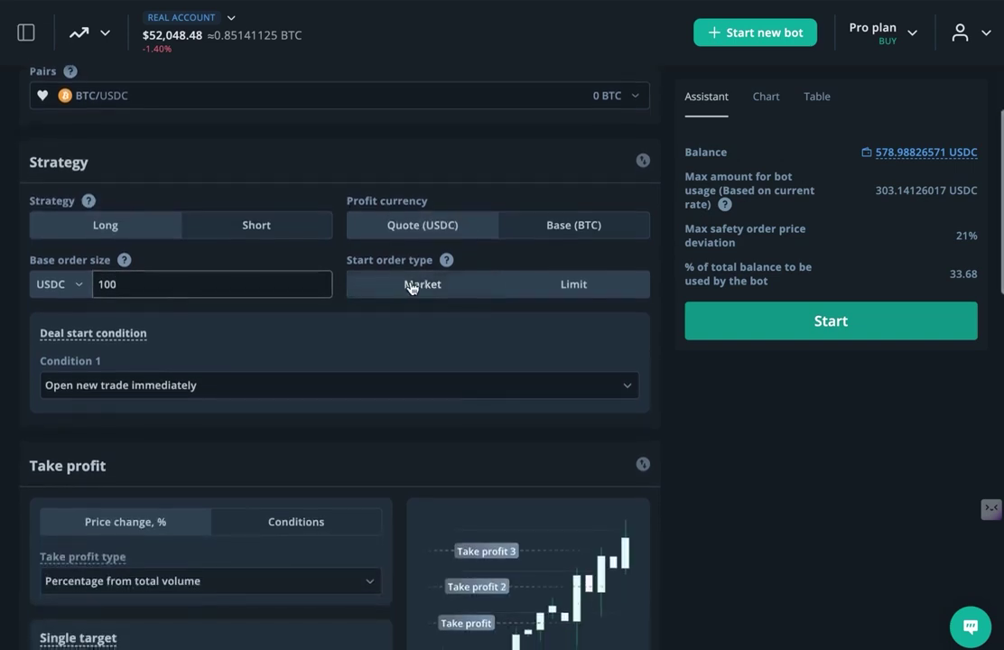
Set the first deal start condition to RSI with a length of 14 on the 1 day timeframe.
scroll(275, 315, down, 2)
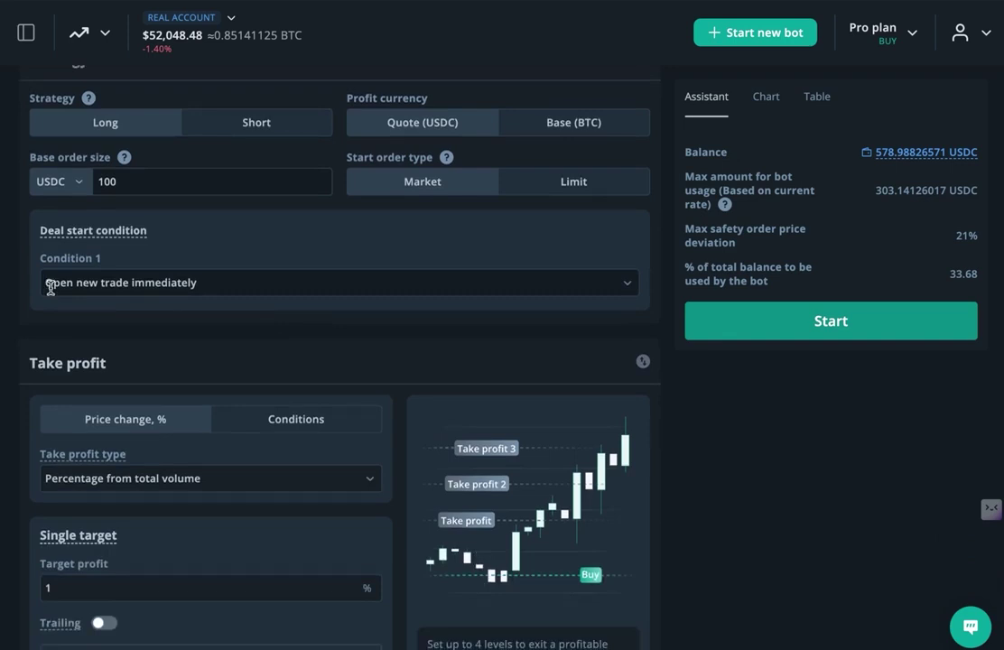
click(221, 279)
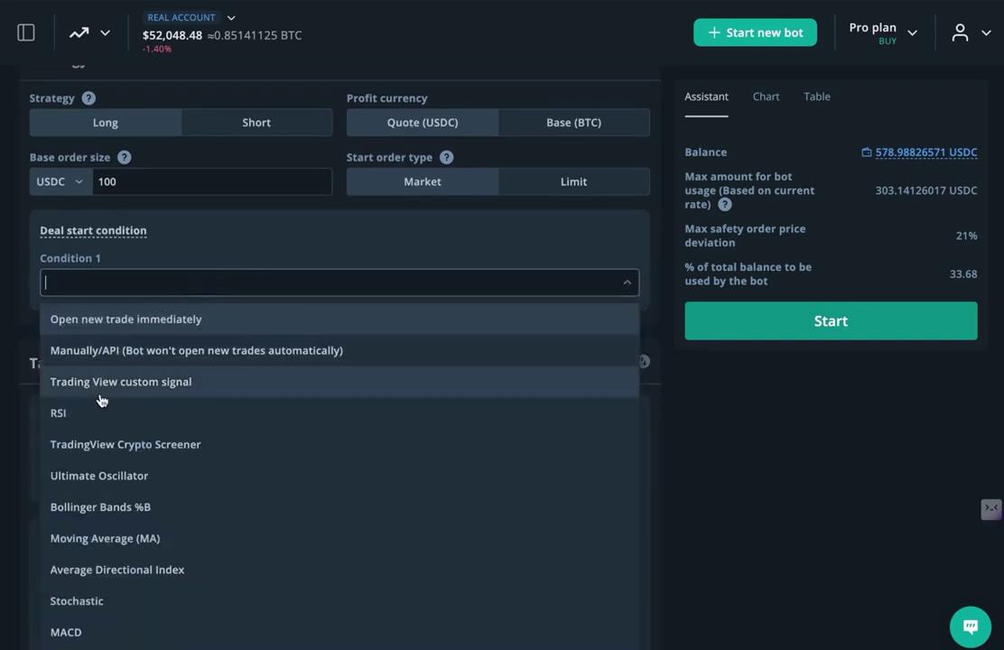
scroll(101, 399, down, 2)
scroll(101, 400, up, 2)
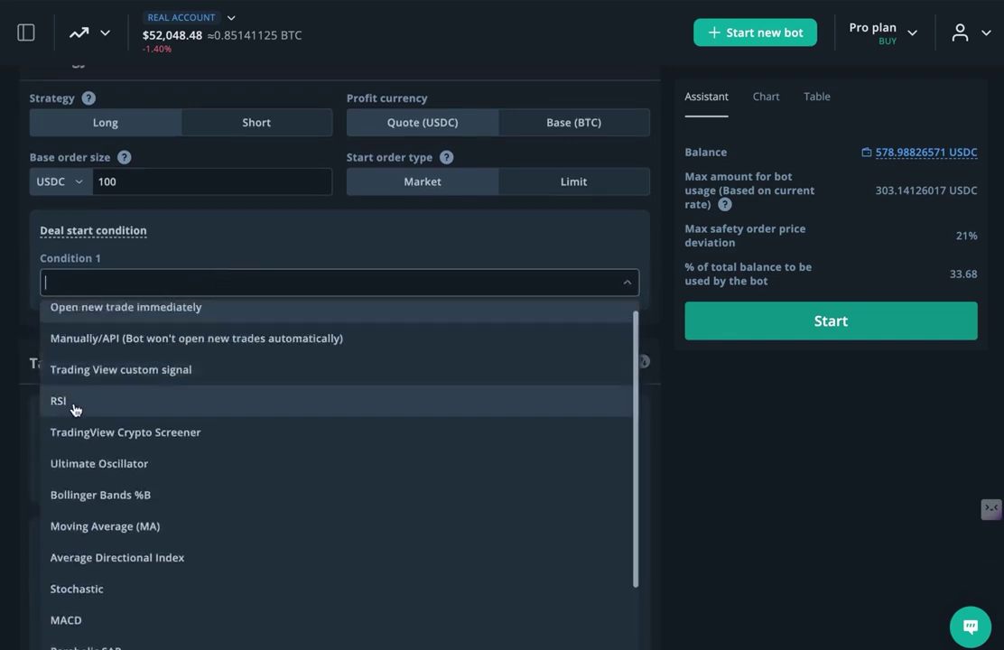
click(101, 399)
click(92, 340)
key(BackSpace)
text(14)
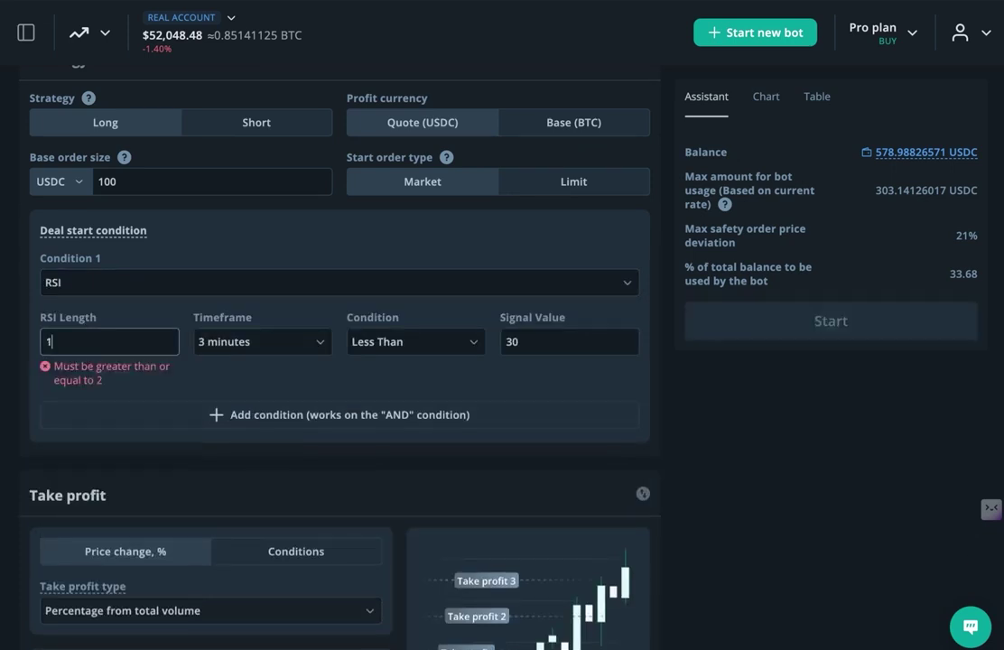
click(318, 349)
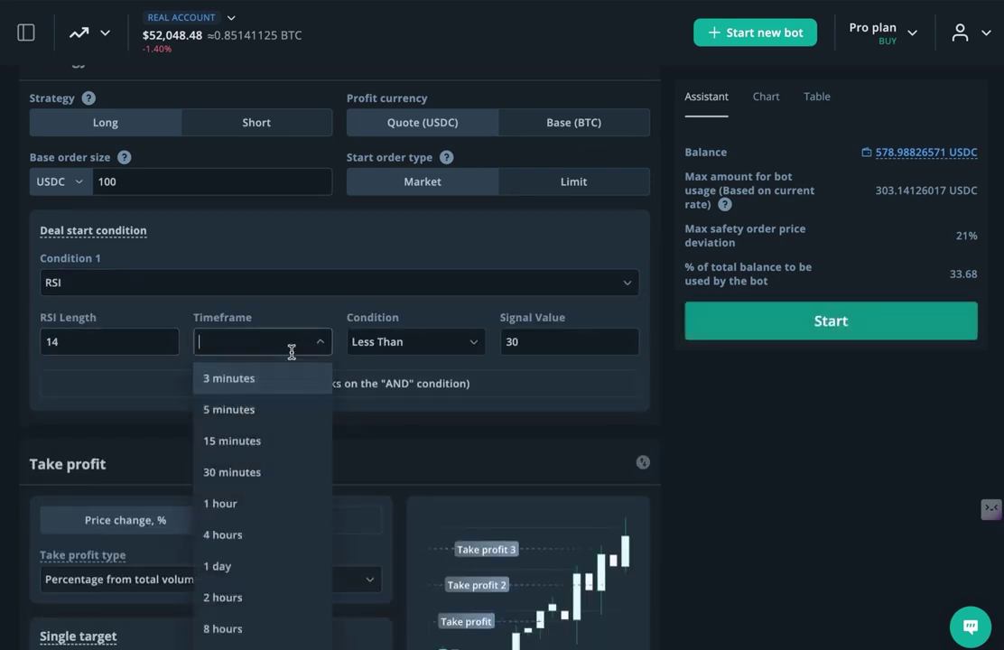
click(246, 566)
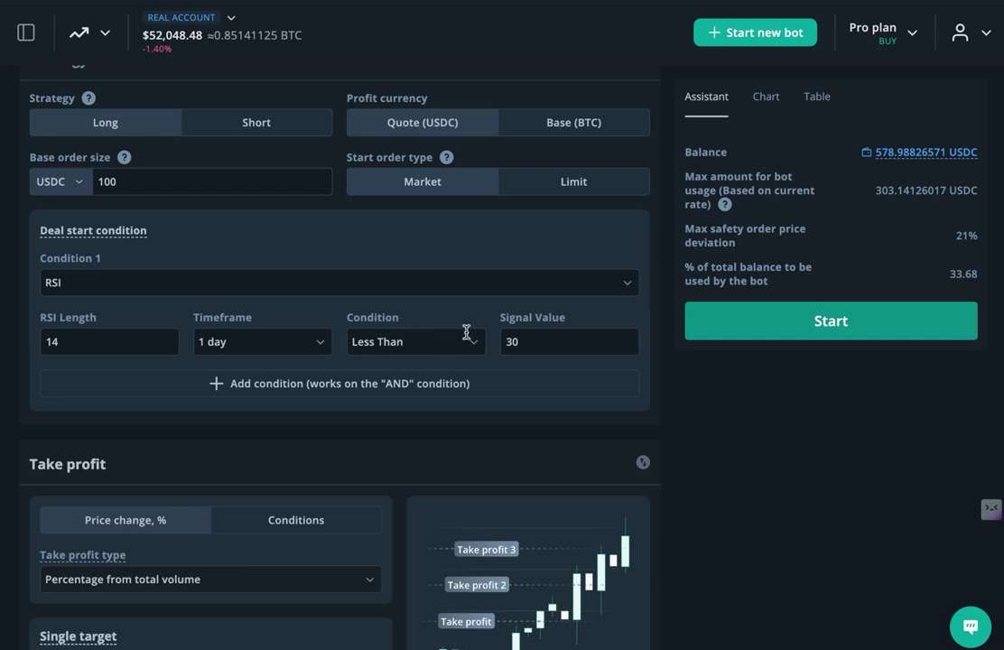
Add a second deal start condition and remove it again.
click(250, 396)
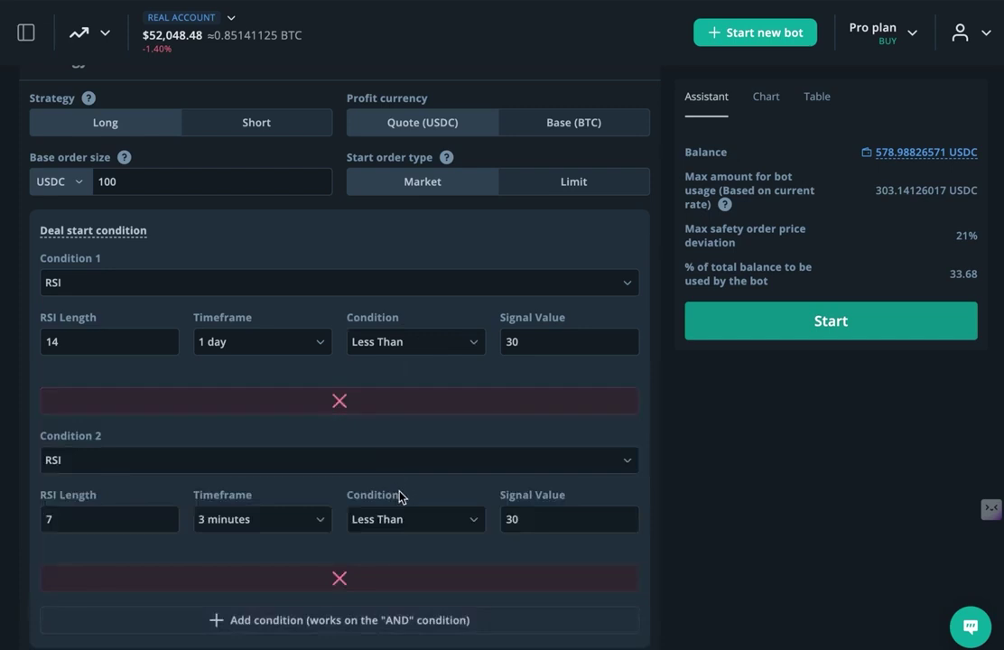
click(365, 583)
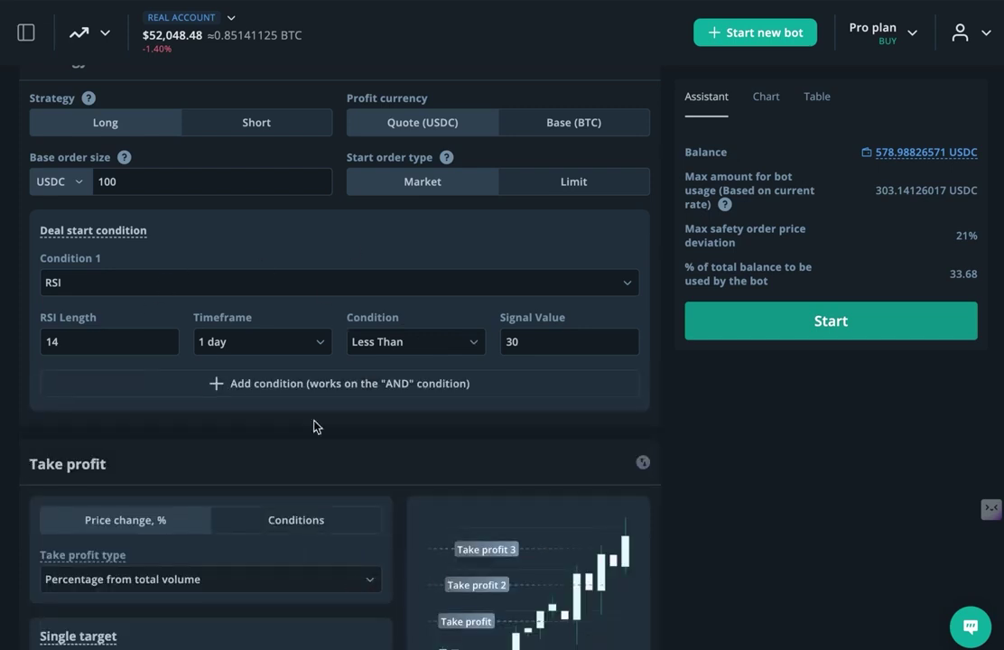
Choose Percentage from total volume as the take profit type and set the single target profit to 15%.
scroll(93, 311, down, 3)
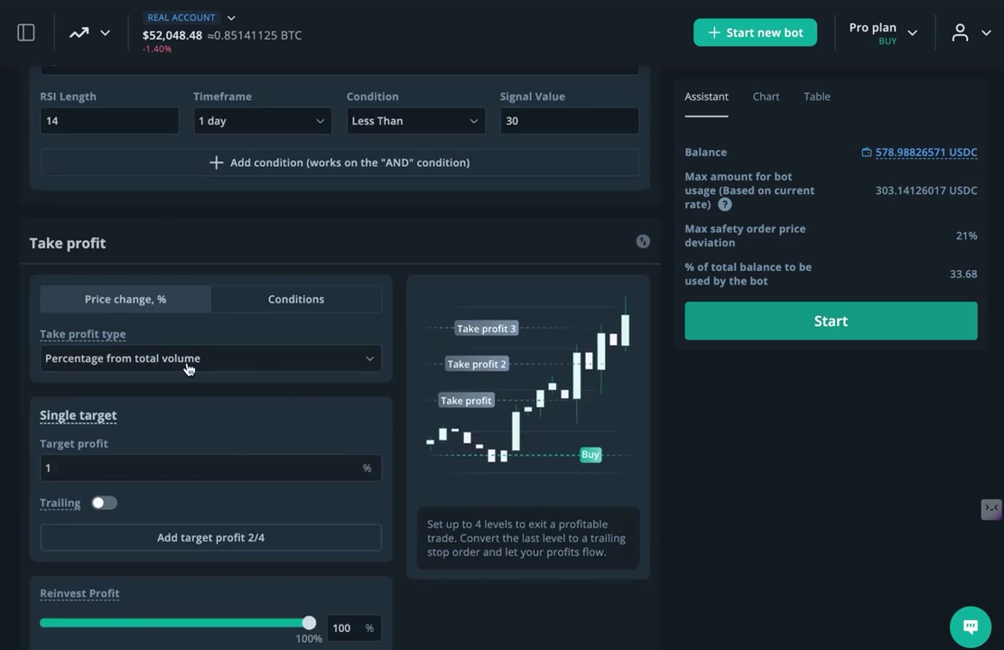
click(125, 360)
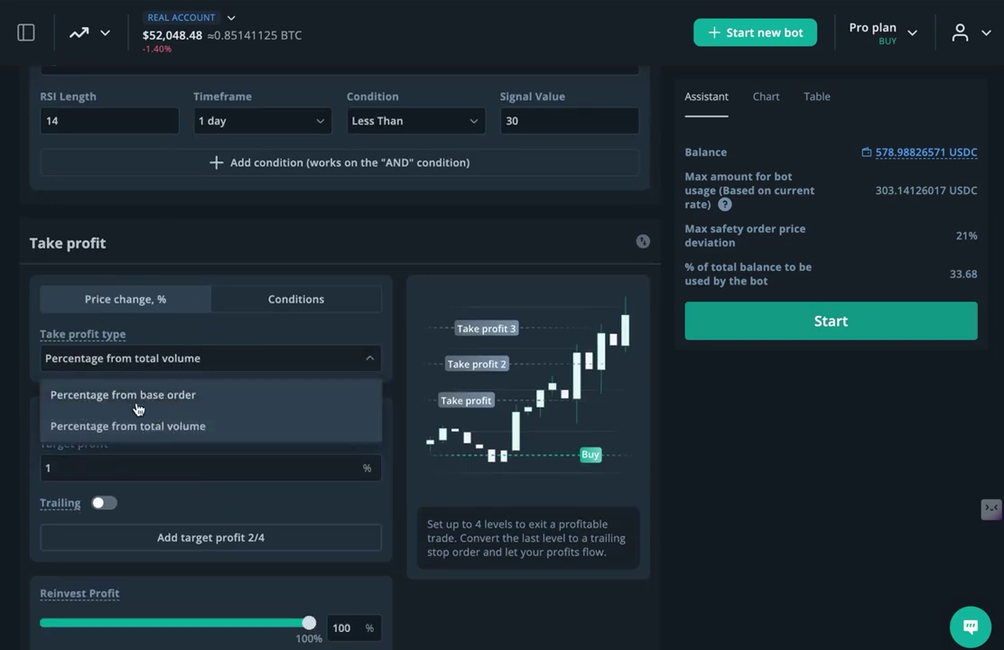
click(164, 427)
scroll(151, 384, down, 1)
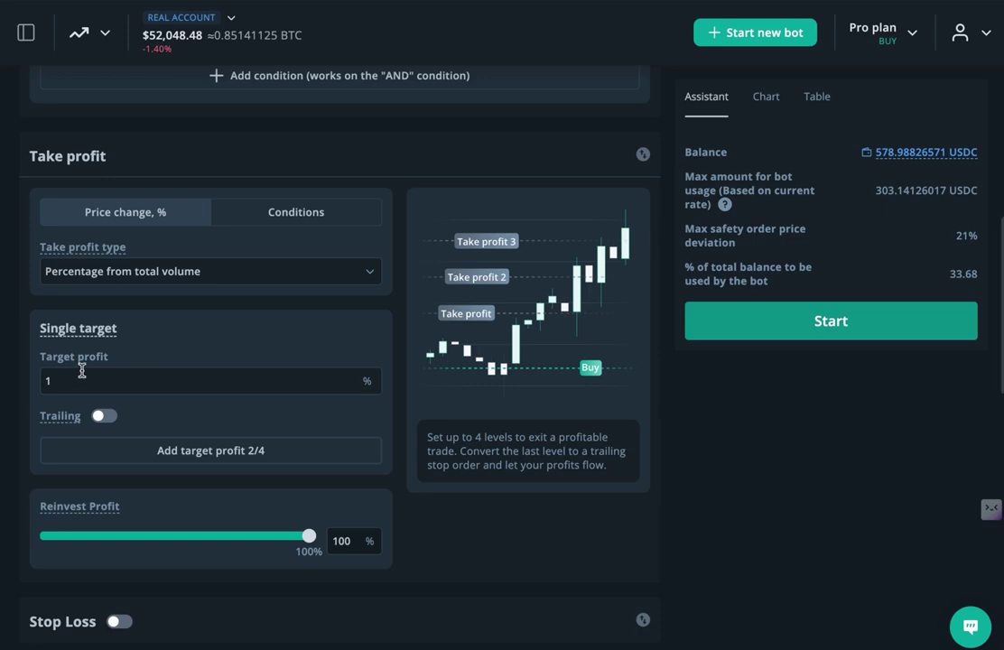
click(119, 384)
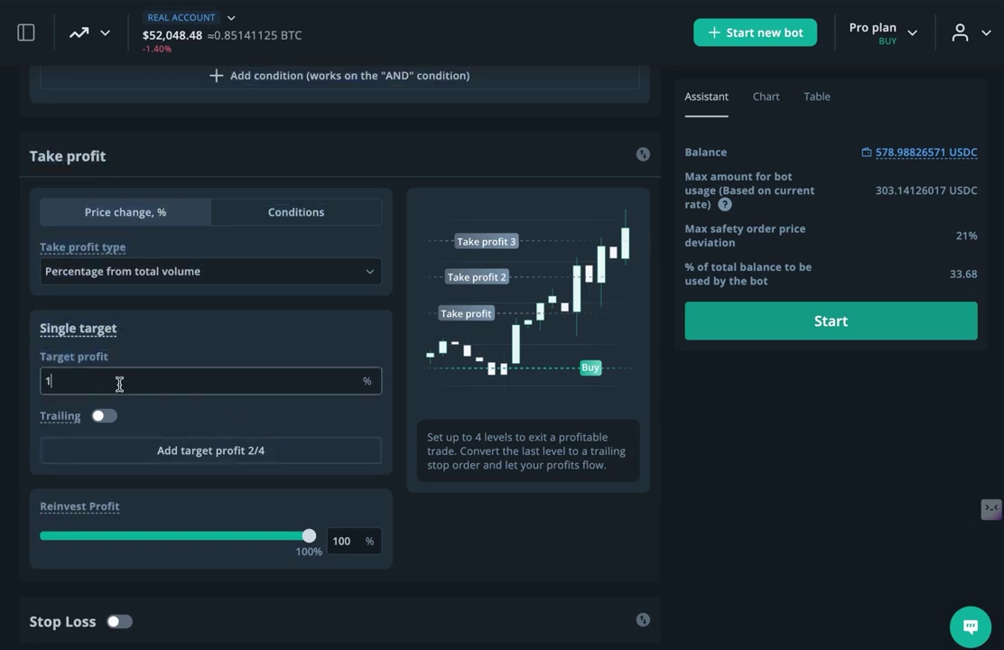
double_click(175, 384)
text(40)
double_click(49, 380)
text(15)
scroll(271, 339, down, 1)
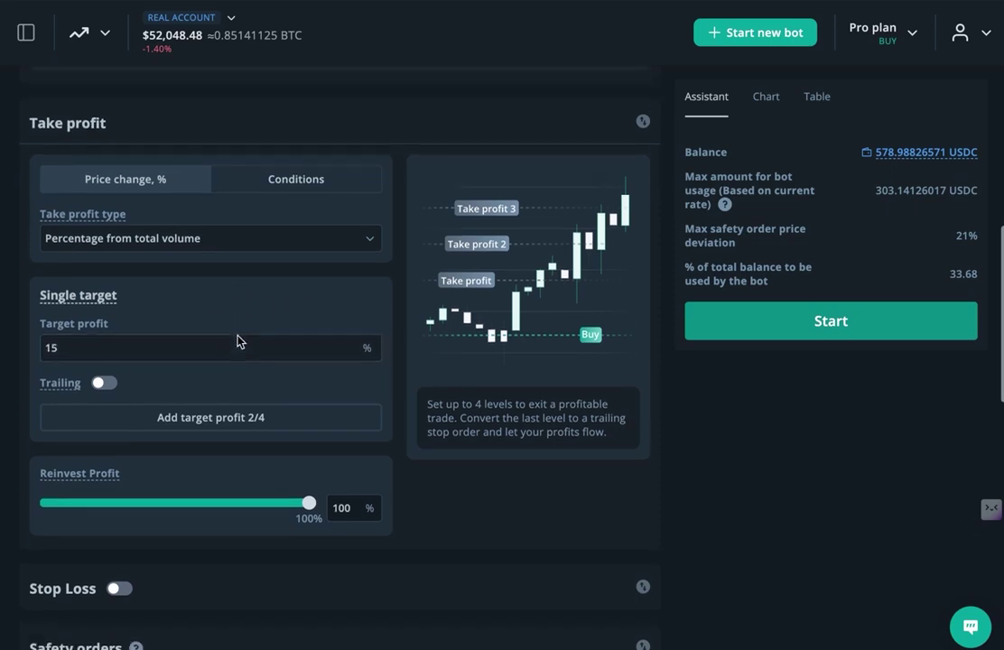
Enable trailing for the single take profit target.
click(101, 373)
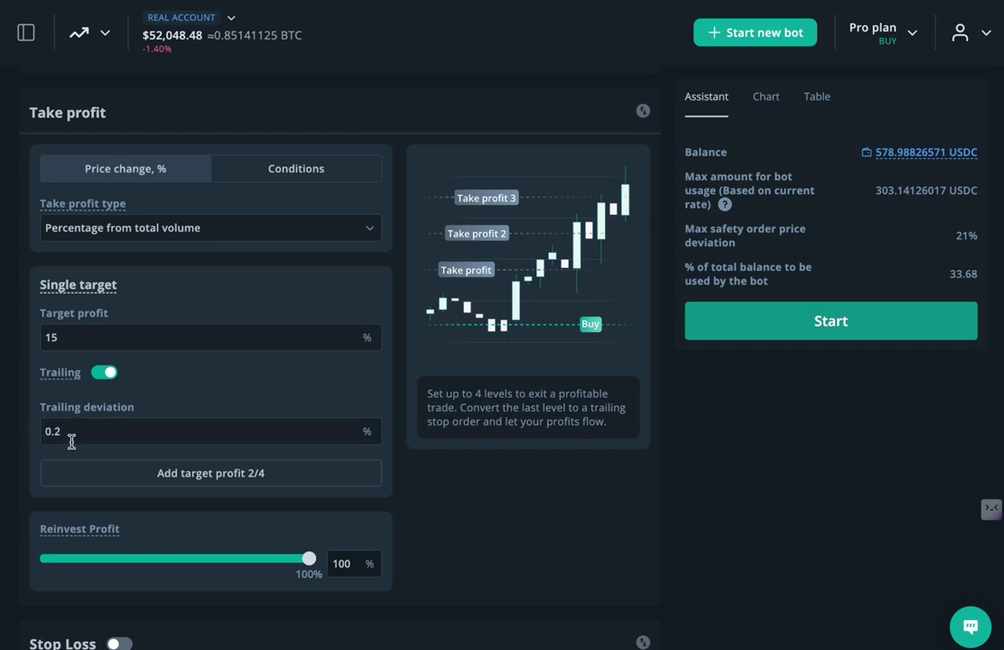
click(102, 427)
scroll(251, 405, down, 1)
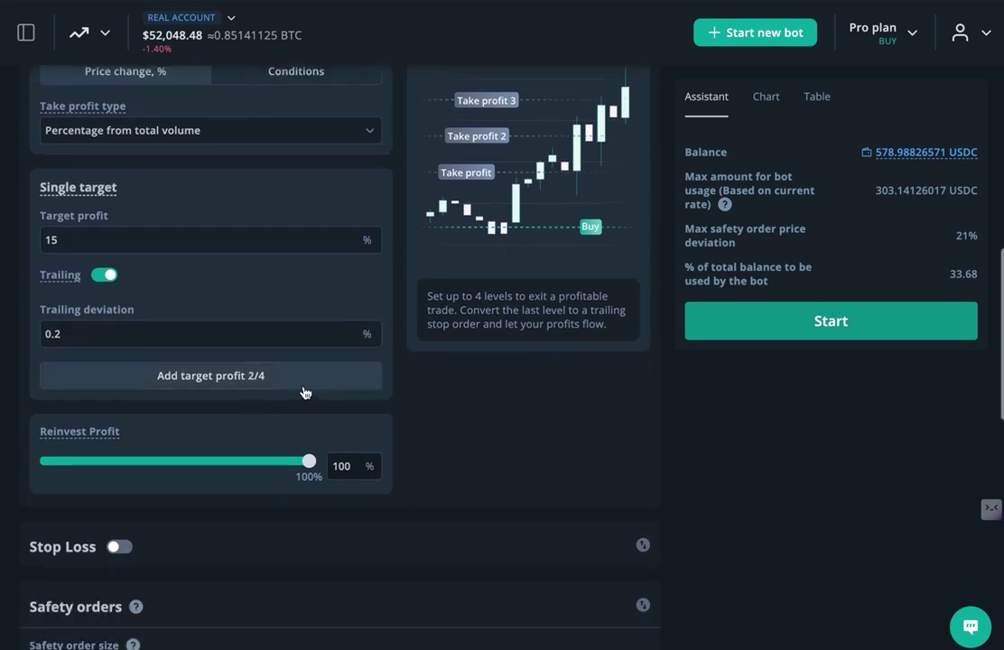
Reduce the share of profit that the bot reinvests to 50%.
scroll(386, 372, down, 1)
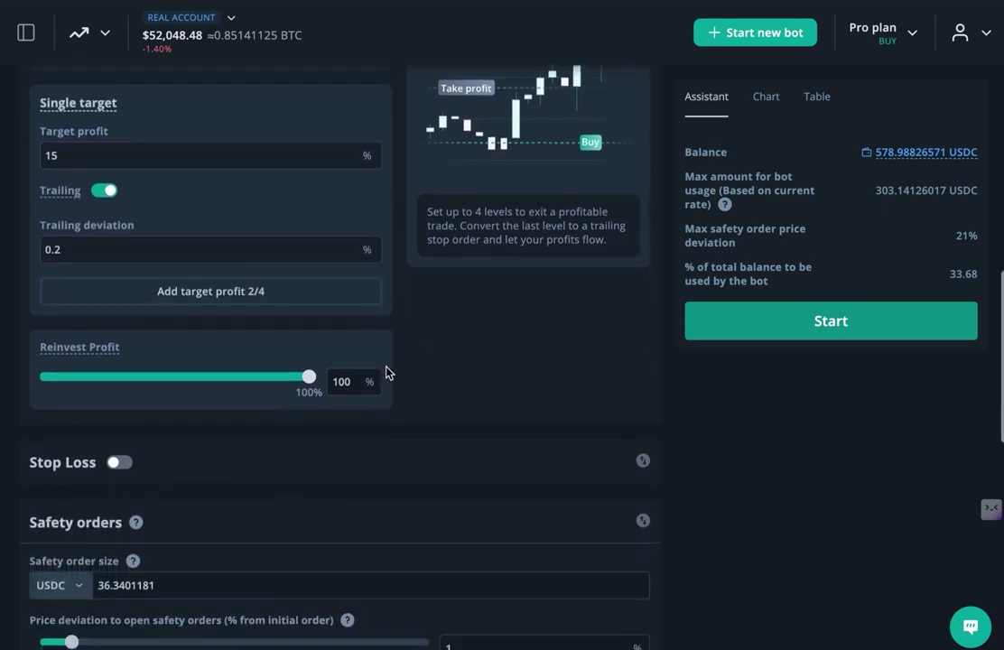
double_click(339, 372)
drag(309, 378, 178, 377)
Enable Stop Loss for the bot and set it to 15%.
scroll(460, 354, down, 3)
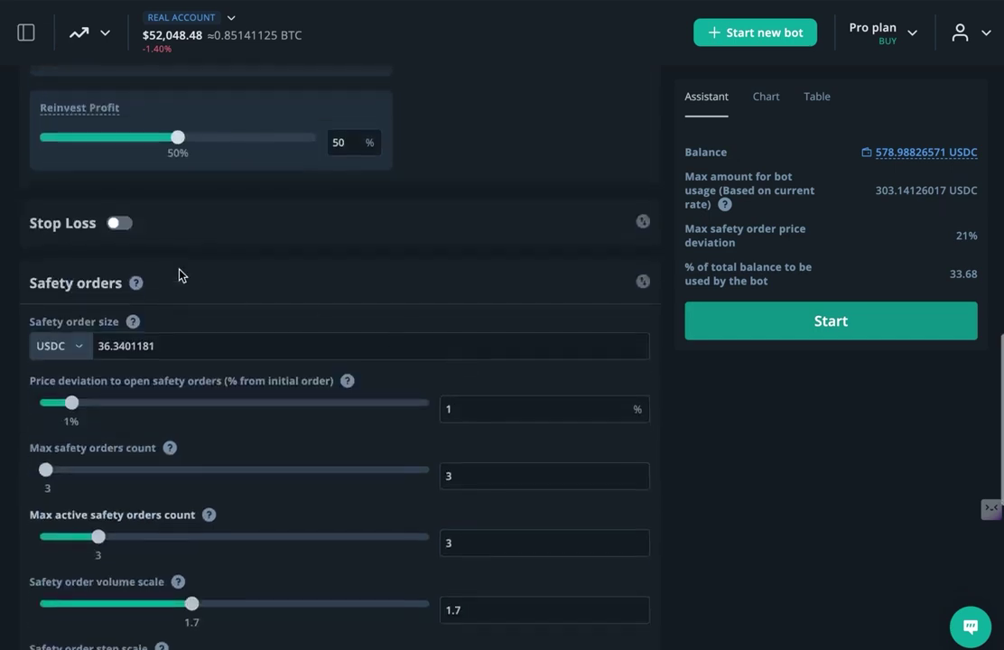
click(118, 223)
double_click(91, 291)
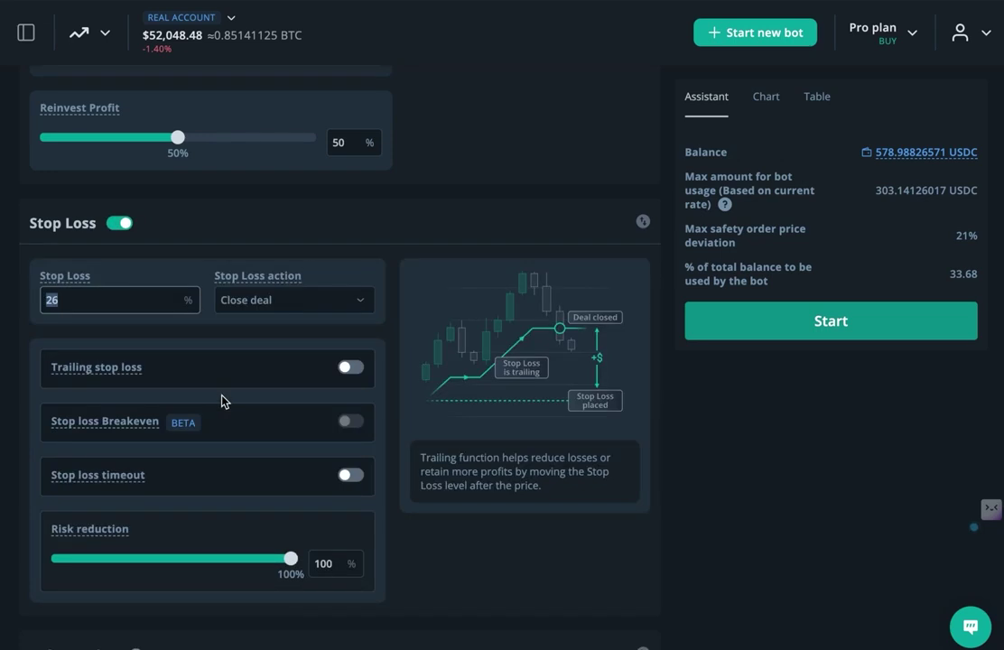
text(15)
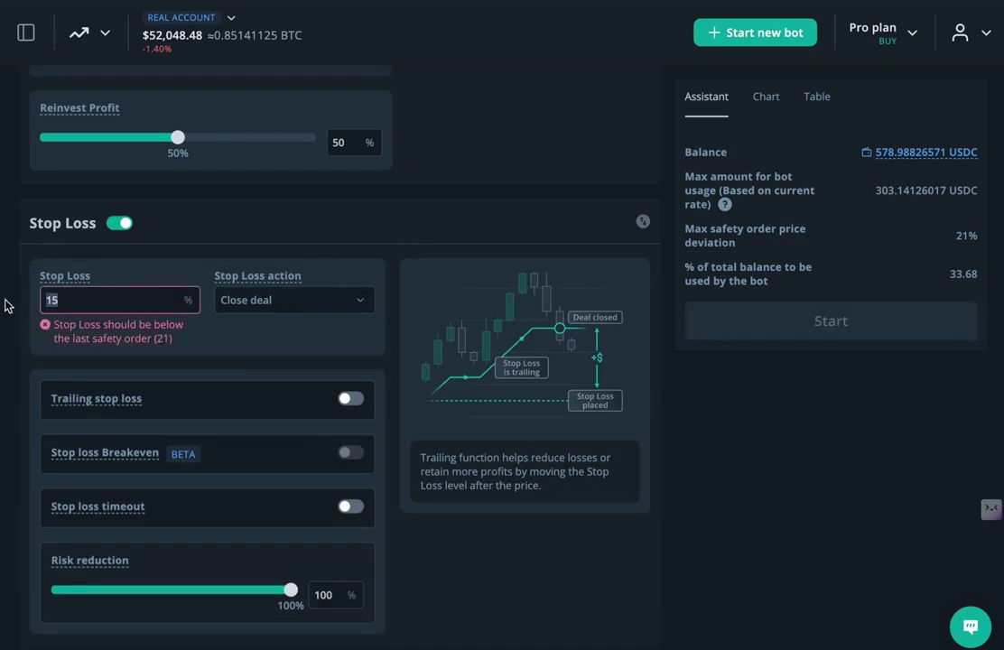
Set the safety order size to 20 USDC.
scroll(443, 222, down, 2)
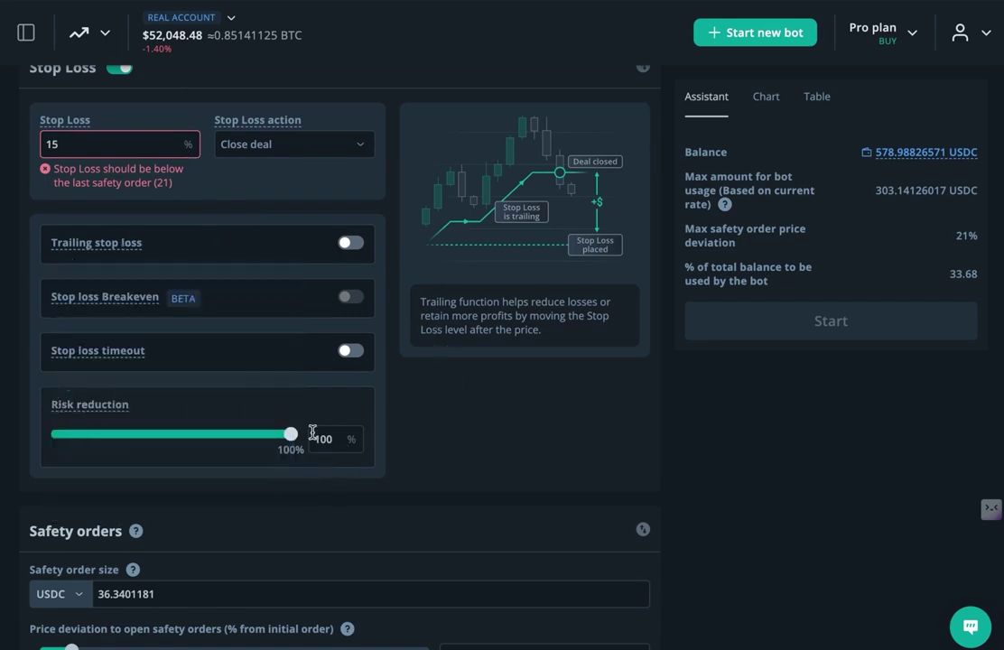
scroll(489, 448, down, 4)
double_click(198, 250)
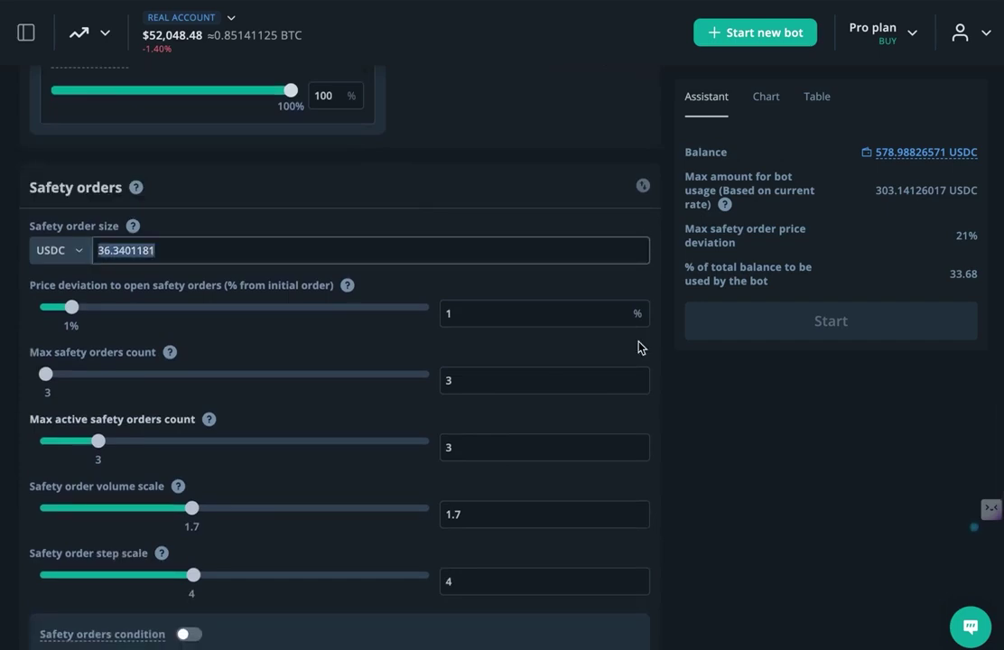
text(20)
Set the max safety orders count to 5 and the max active safety orders count to 1.
scroll(756, 348, up, 10)
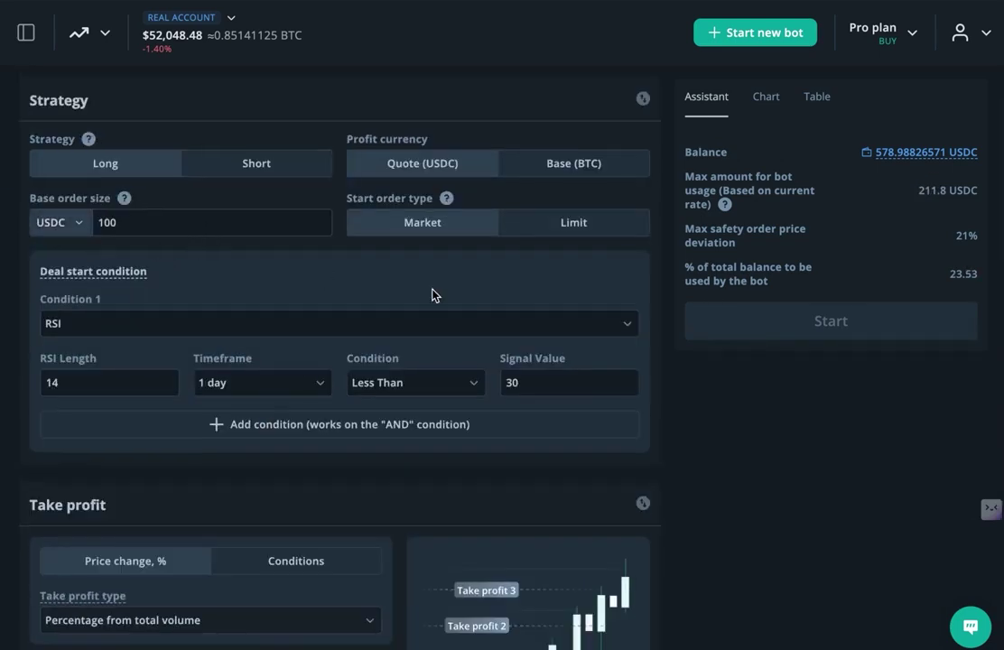
scroll(433, 294, down, 10)
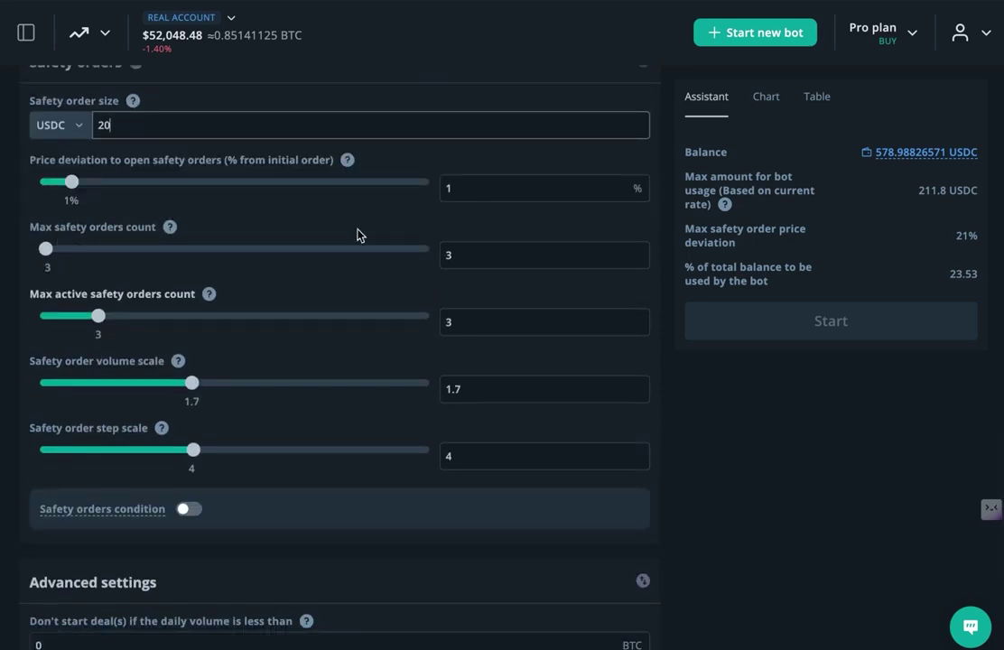
double_click(449, 254)
text(5)
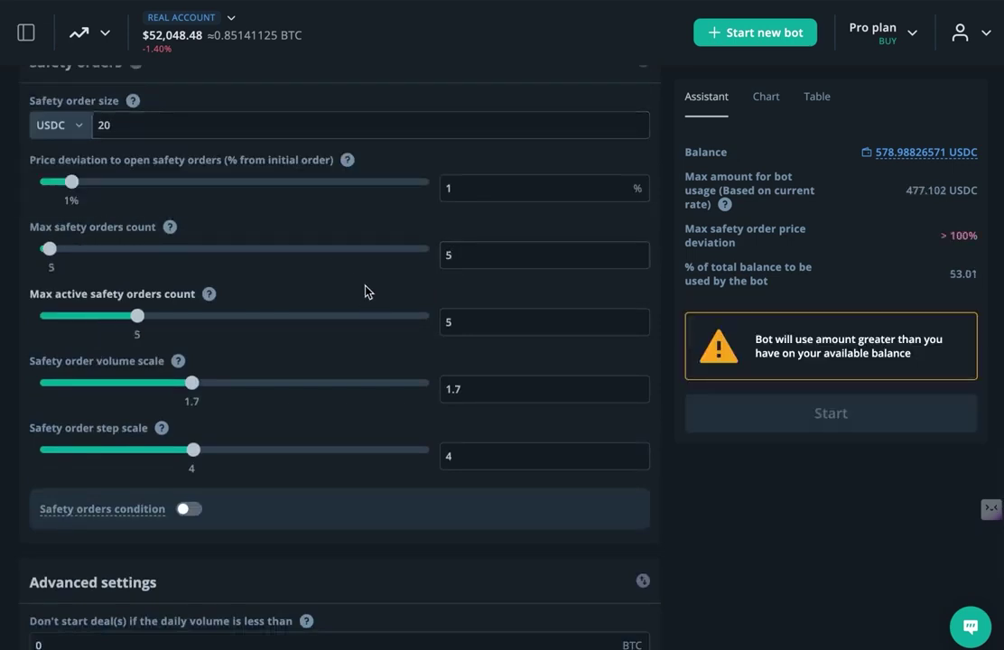
double_click(471, 325)
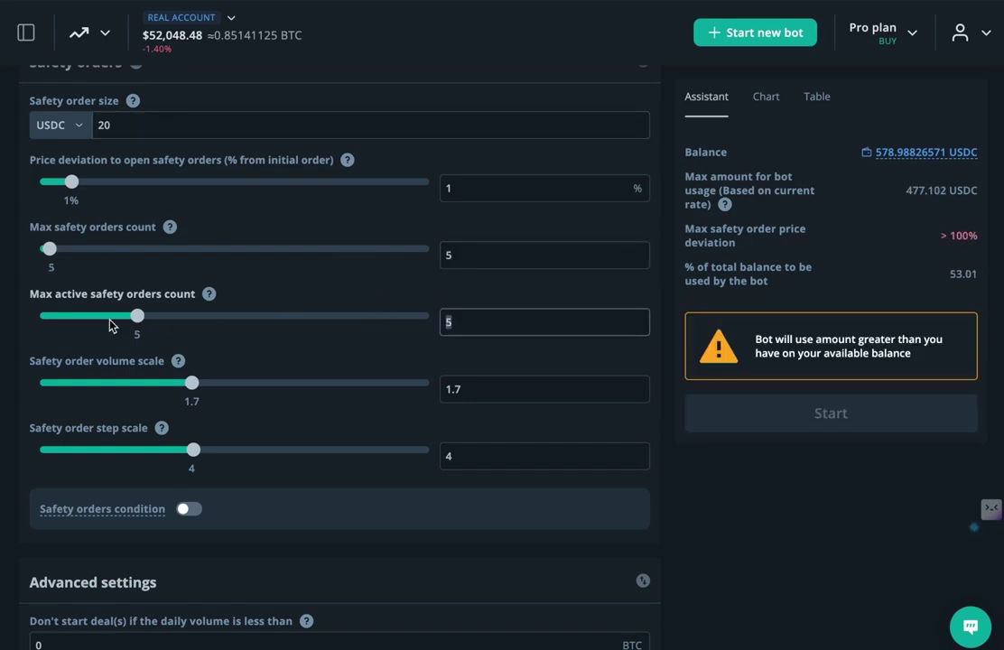
text(1)
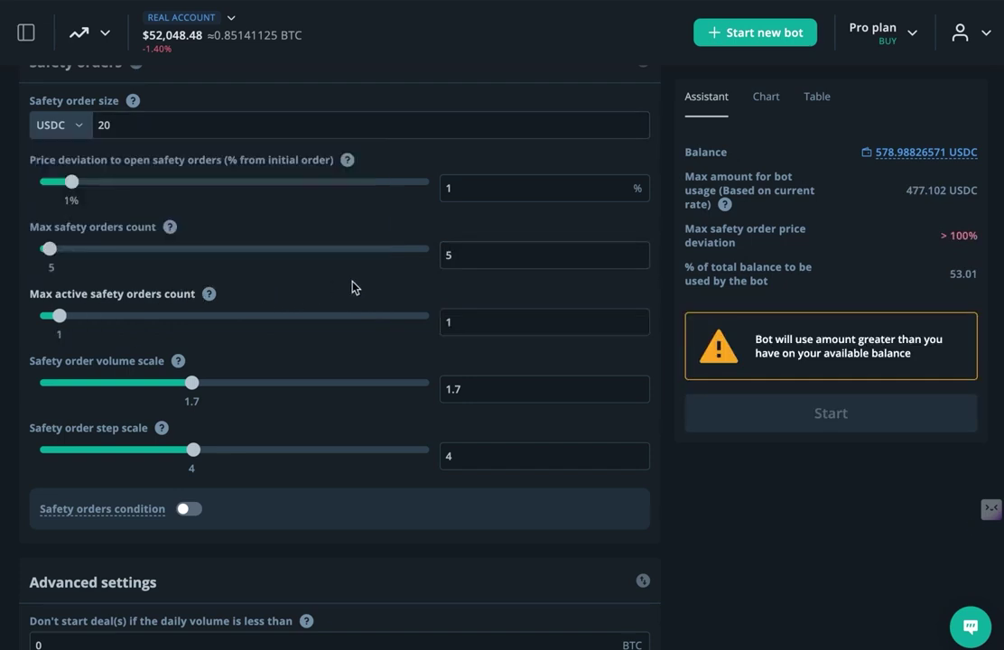
Set both the safety order volume scale and the safety order step scale to 1.
double_click(476, 389)
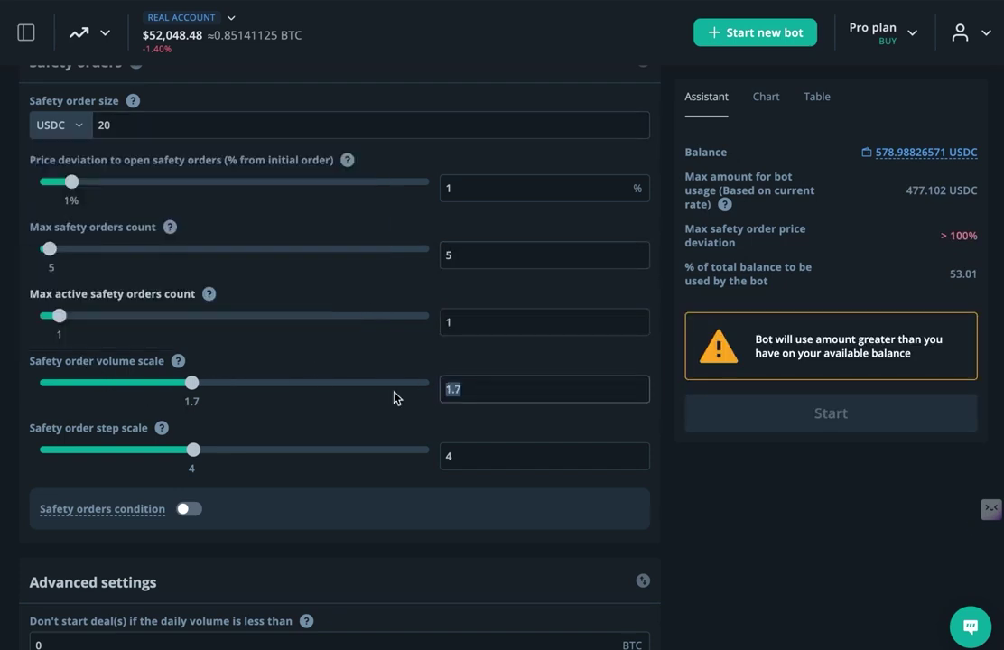
text(1)
click(476, 453)
double_click(476, 453)
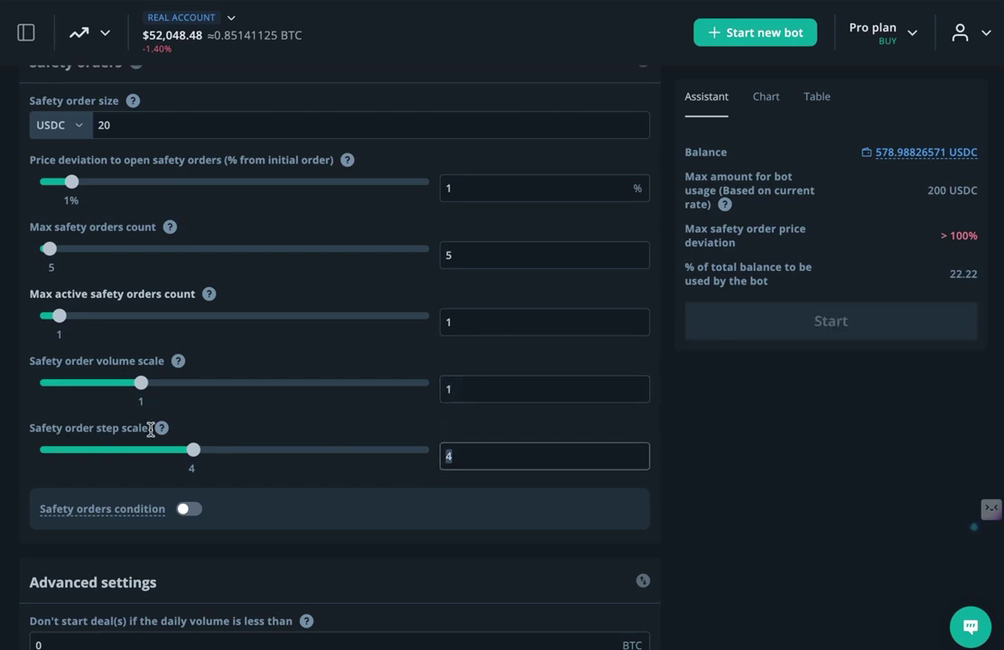
text(1)
Set the cooldown between deals to 60 seconds in the bot's advanced settings.
scroll(381, 417, down, 3)
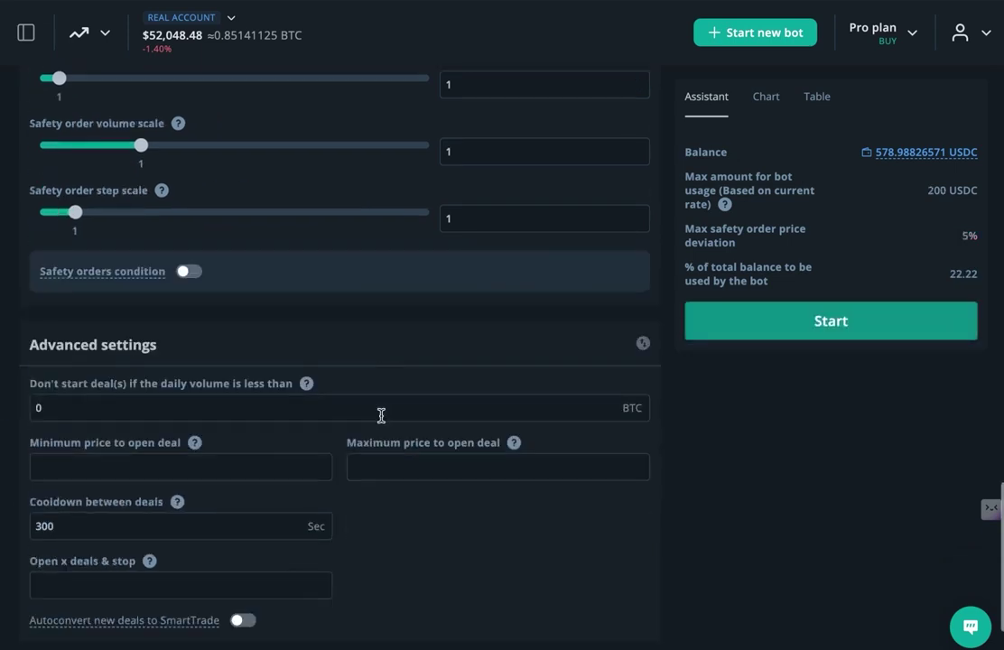
scroll(381, 417, down, 2)
click(126, 401)
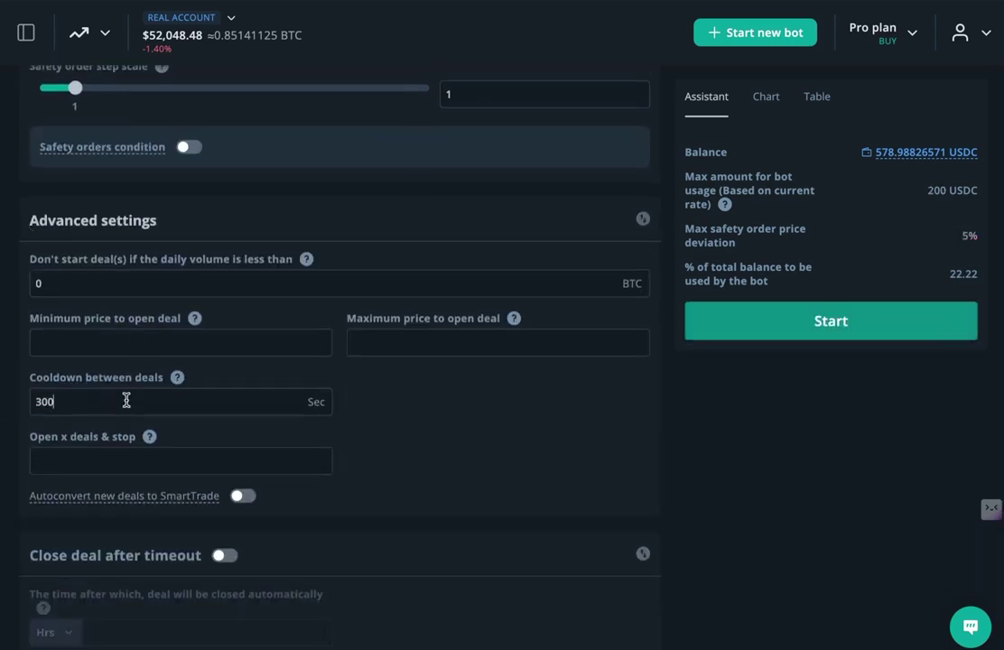
double_click(126, 401)
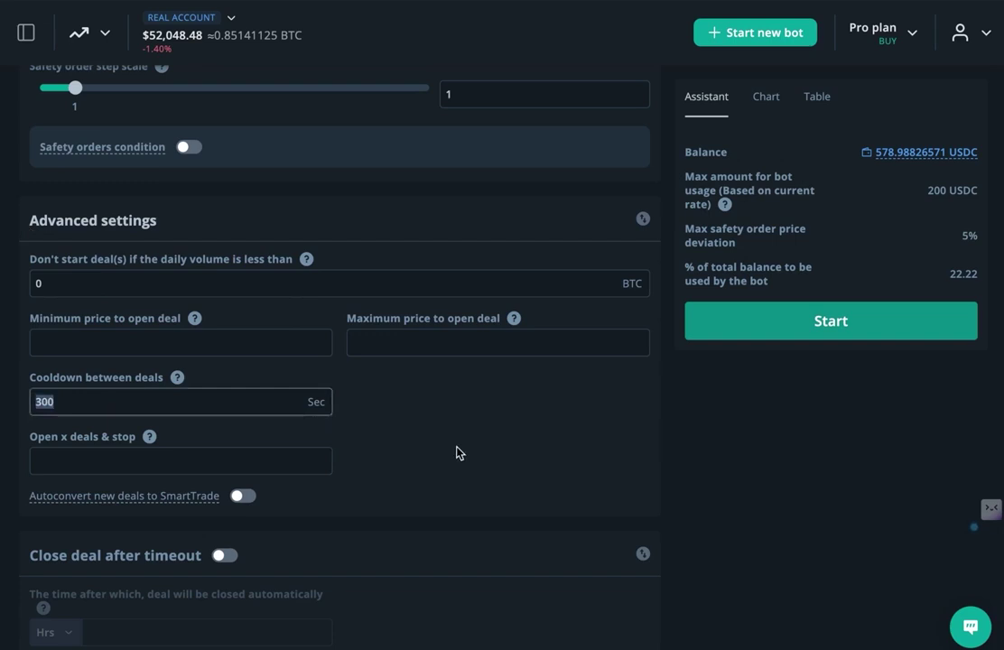
text(60)
mouse_move(177, 377)
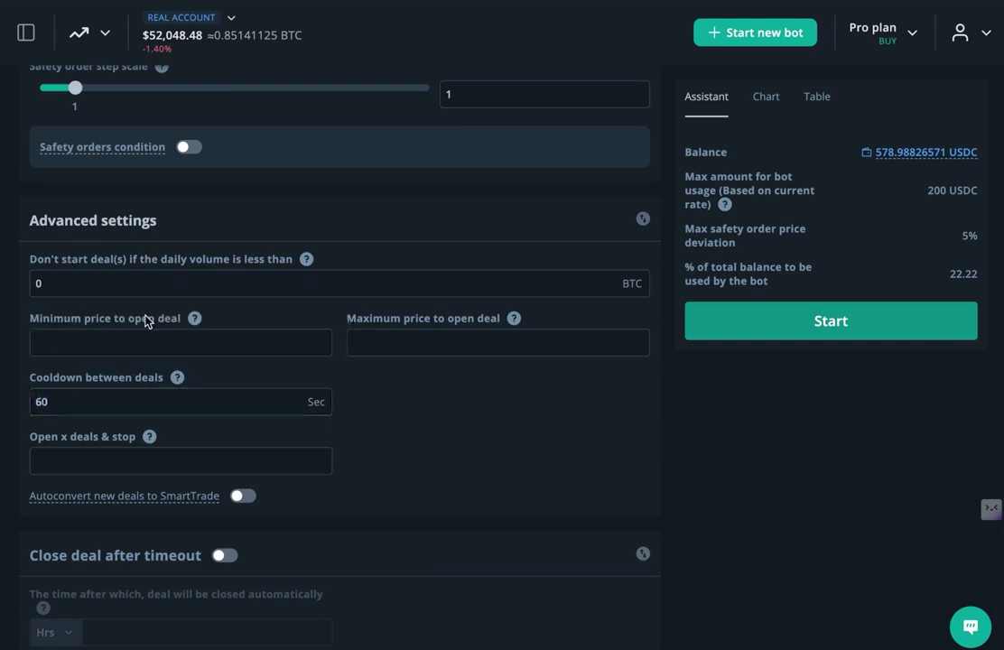
Enter 65000 as the maximum price to open a deal, and replace it with 0.
click(393, 343)
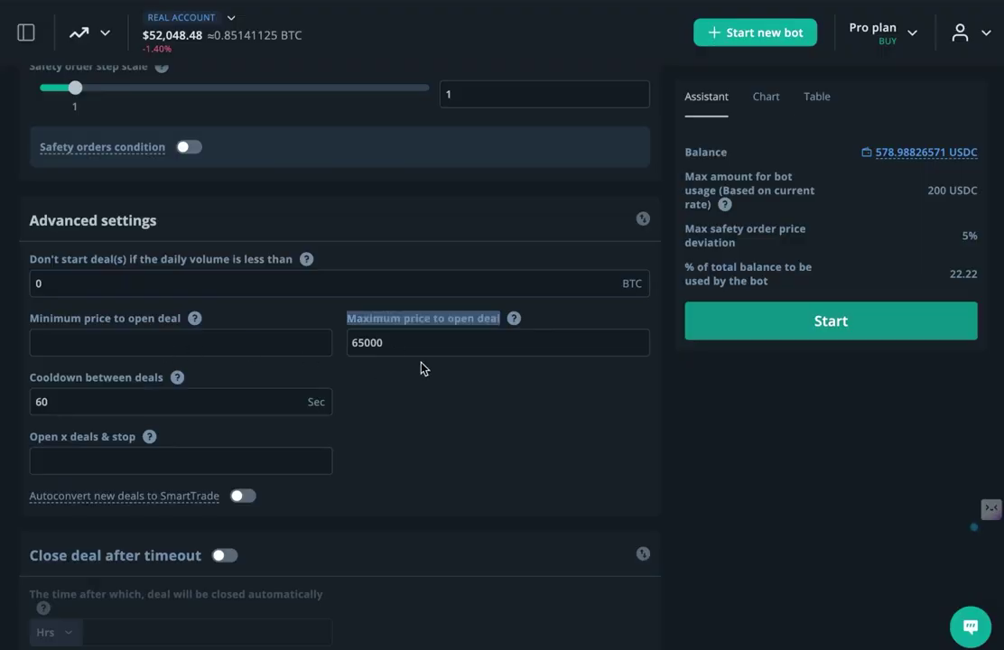
double_click(399, 343)
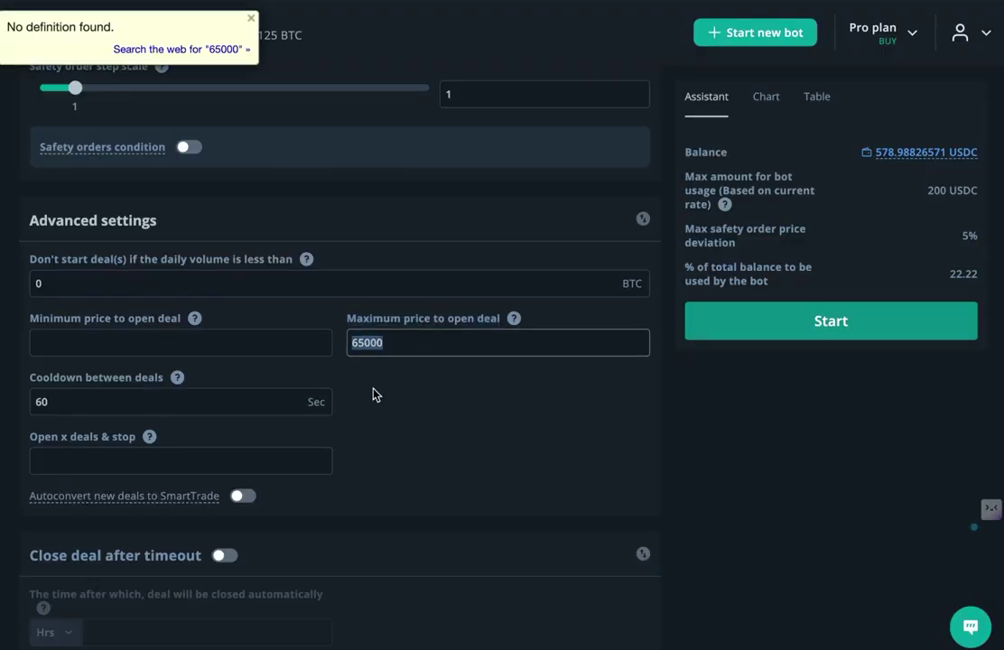
text(0)
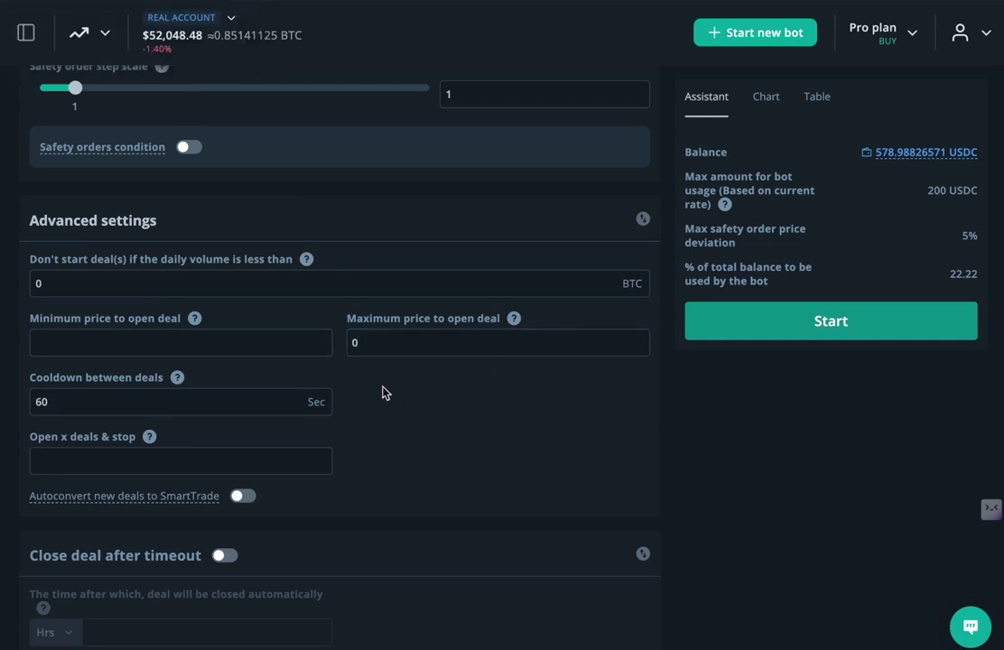
Review the bot's configured settings from the advanced section back up to the pair, and check the maximum amount for bot usage.
scroll(383, 393, down, 1)
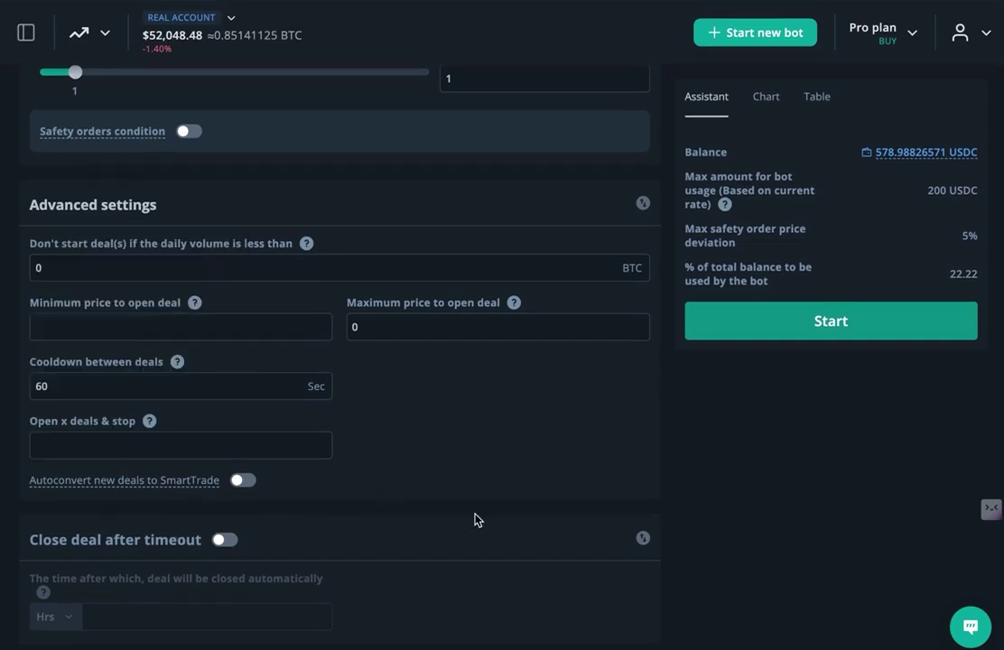
scroll(477, 520, up, 8)
scroll(475, 513, down, 8)
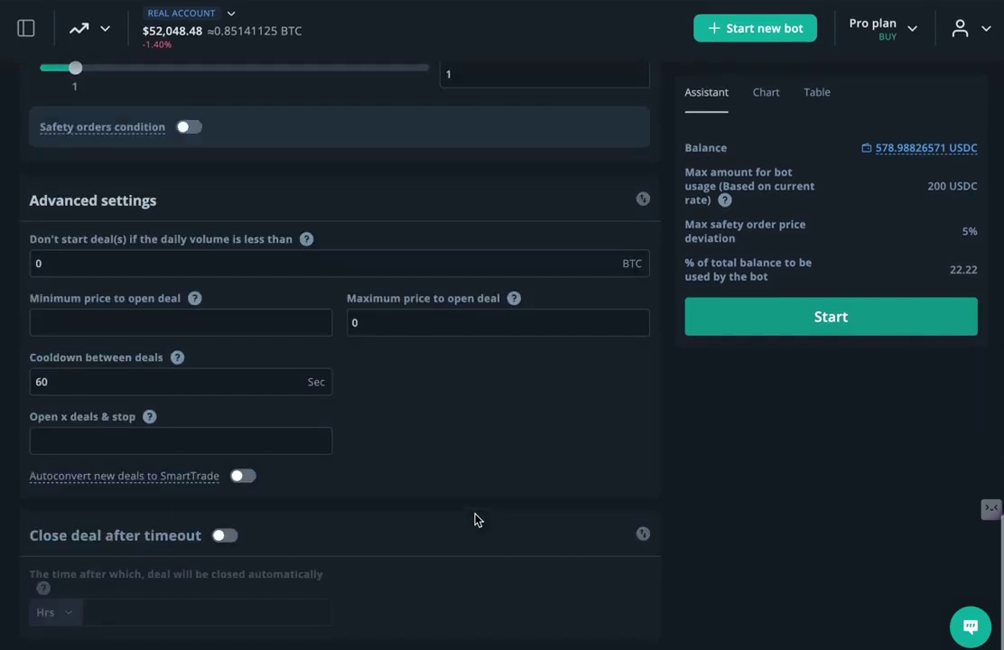
scroll(477, 521, up, 10)
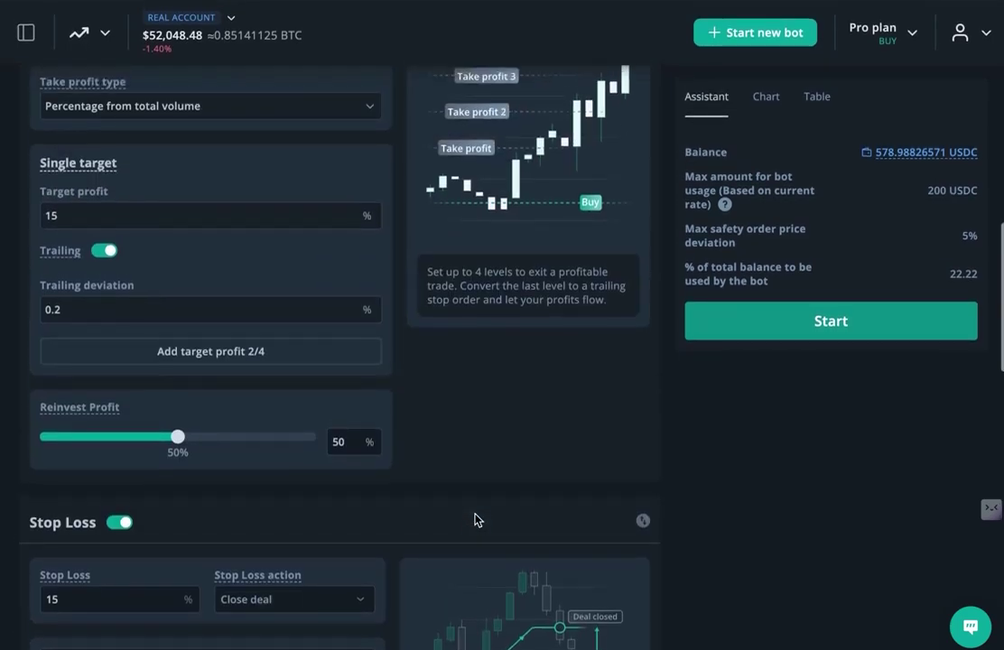
scroll(477, 520, up, 5)
scroll(477, 521, up, 2)
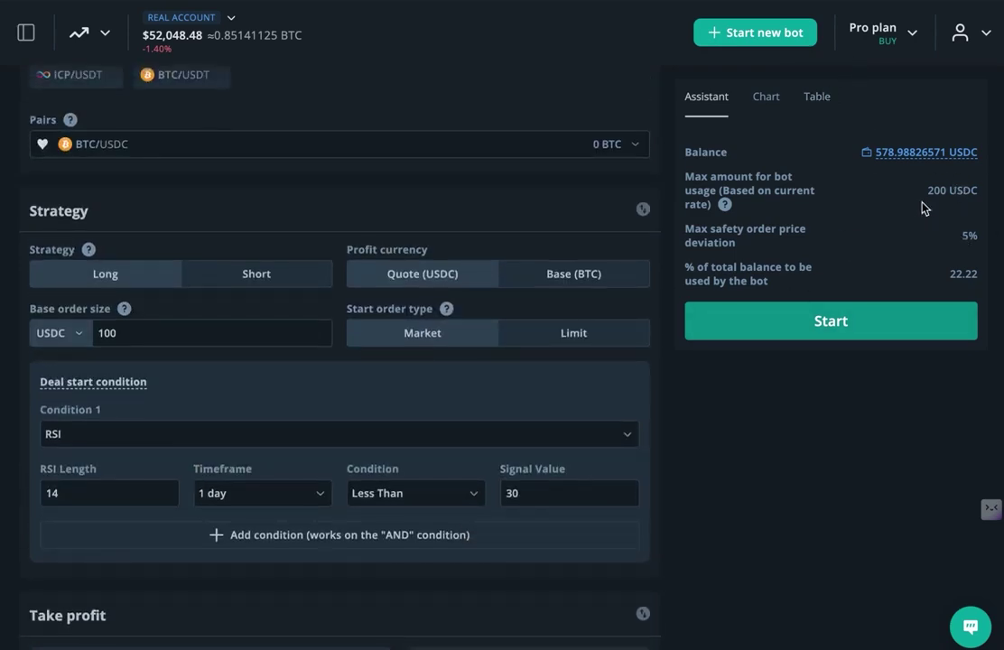
drag(928, 192, 974, 191)
click(967, 217)
Set the price deviation to open safety orders to 2% and check the maximum safety order price deviation.
scroll(840, 274, down, 15)
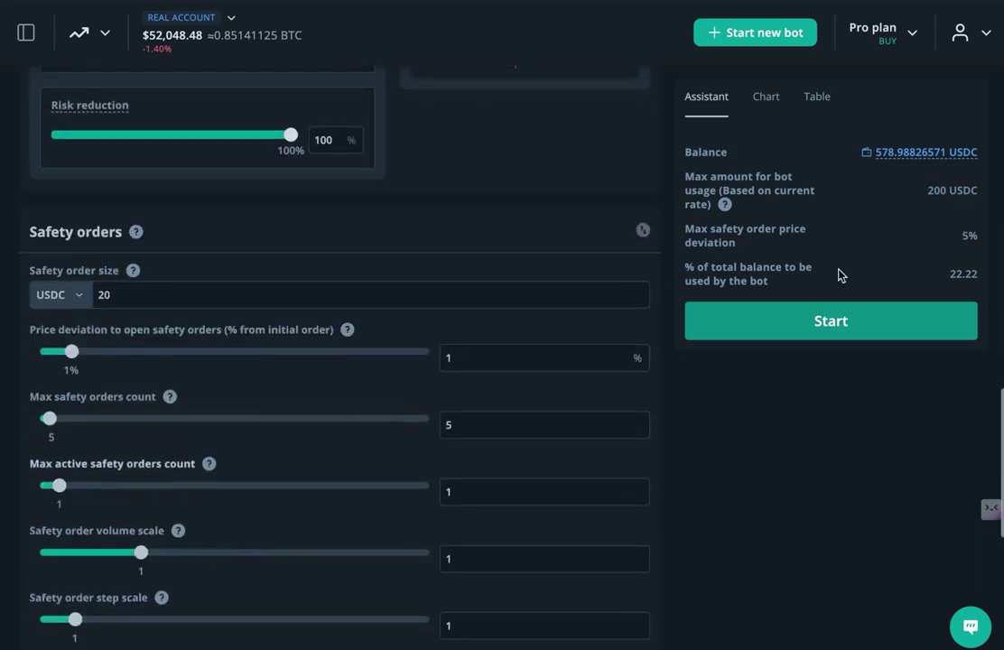
drag(477, 350, 280, 351)
text(2)
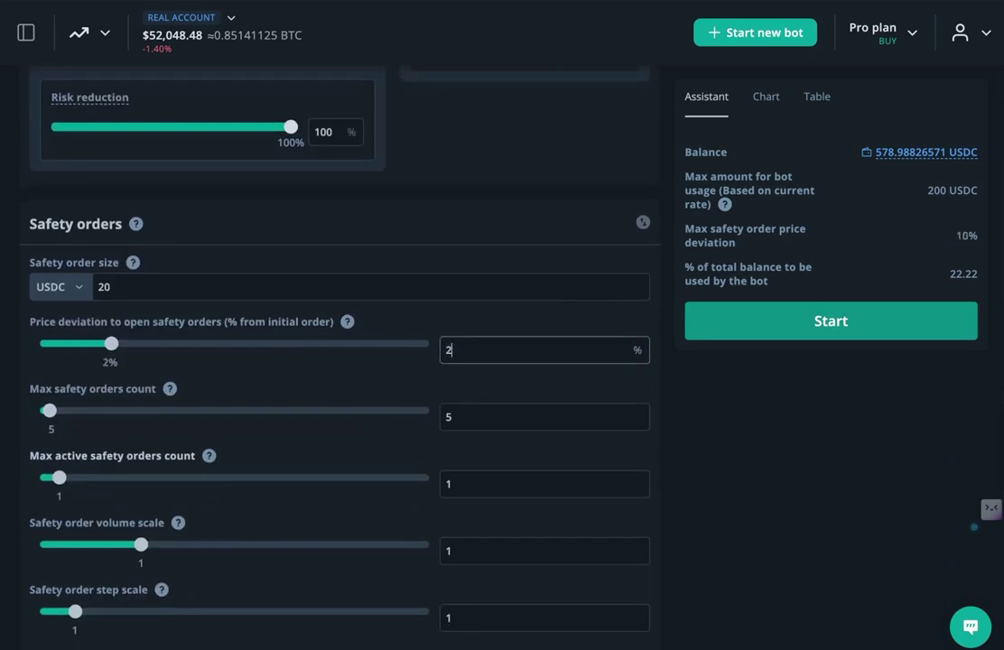
double_click(968, 234)
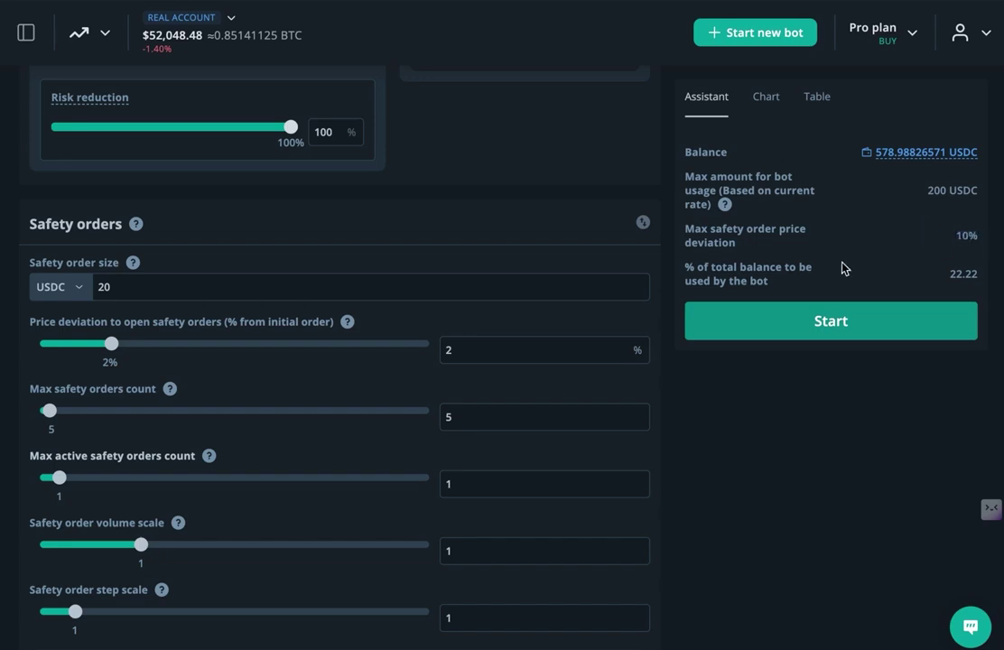
Examine the maximum price, average price and take profit target of the fifth safety order in the table of amounts used per step.
click(817, 98)
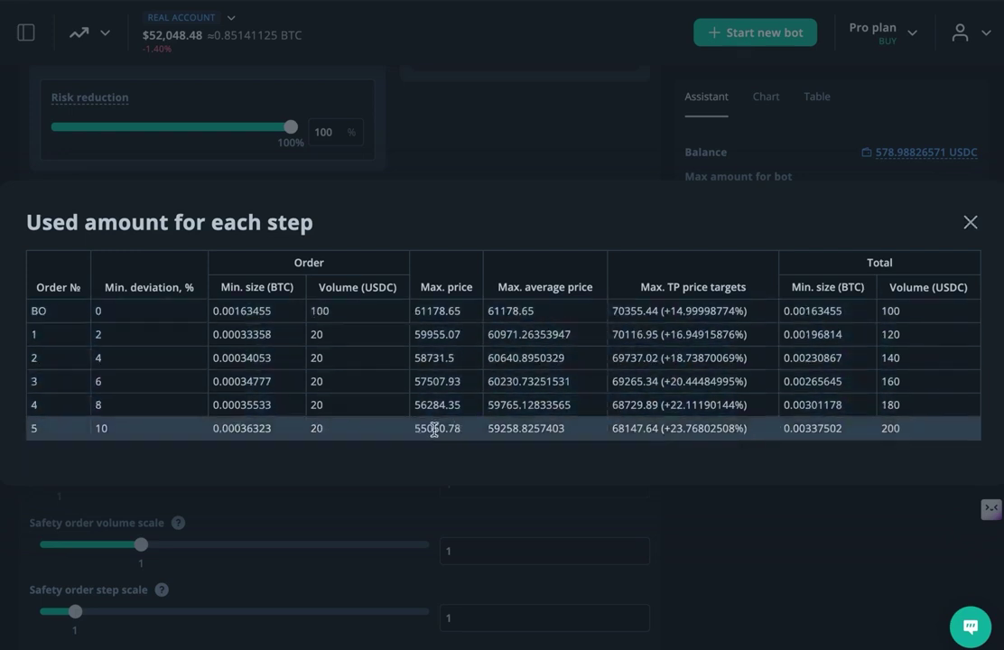
drag(410, 432, 459, 428)
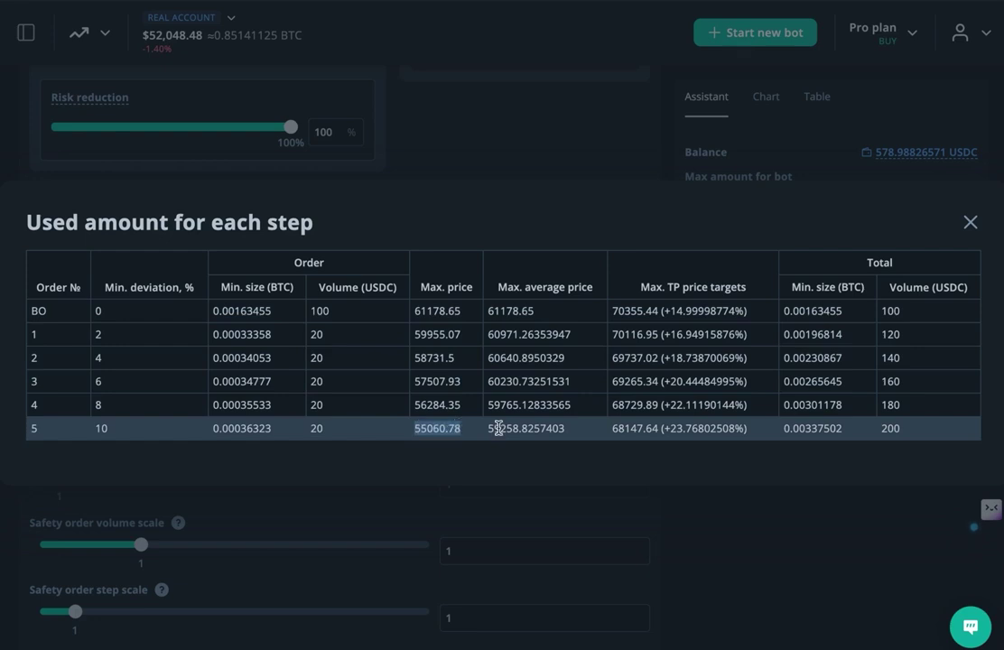
click(655, 423)
drag(752, 432, 491, 428)
click(484, 430)
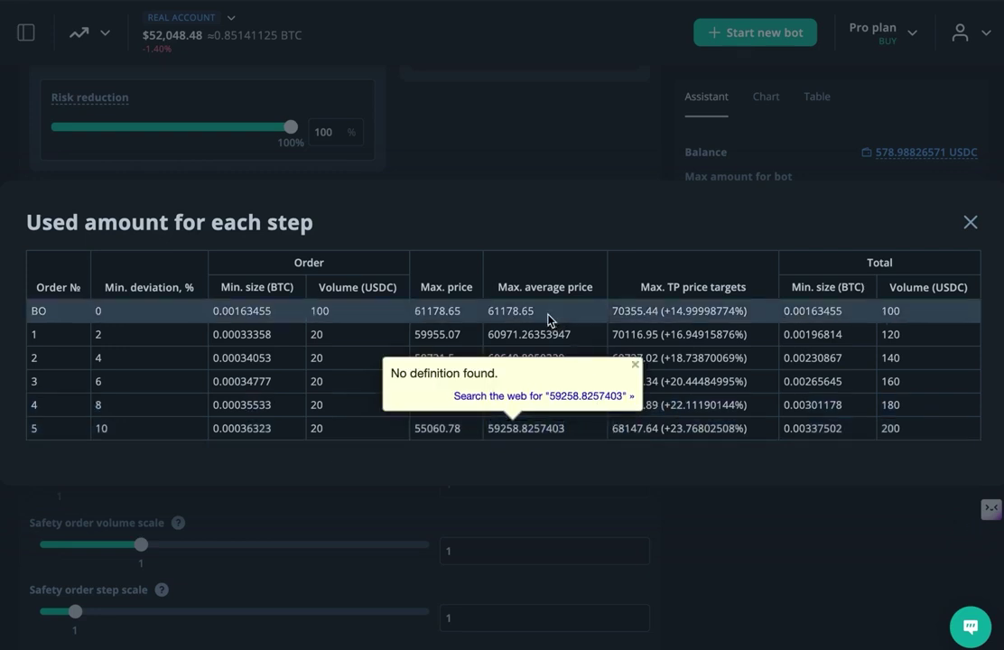
click(497, 336)
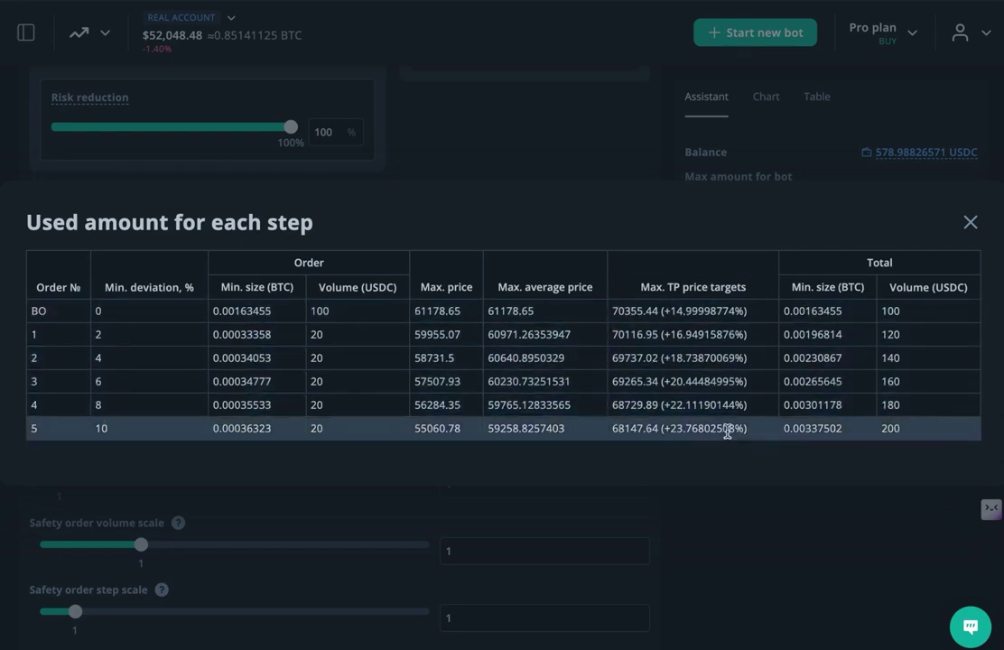
drag(486, 429, 706, 426)
click(615, 428)
drag(614, 428, 649, 429)
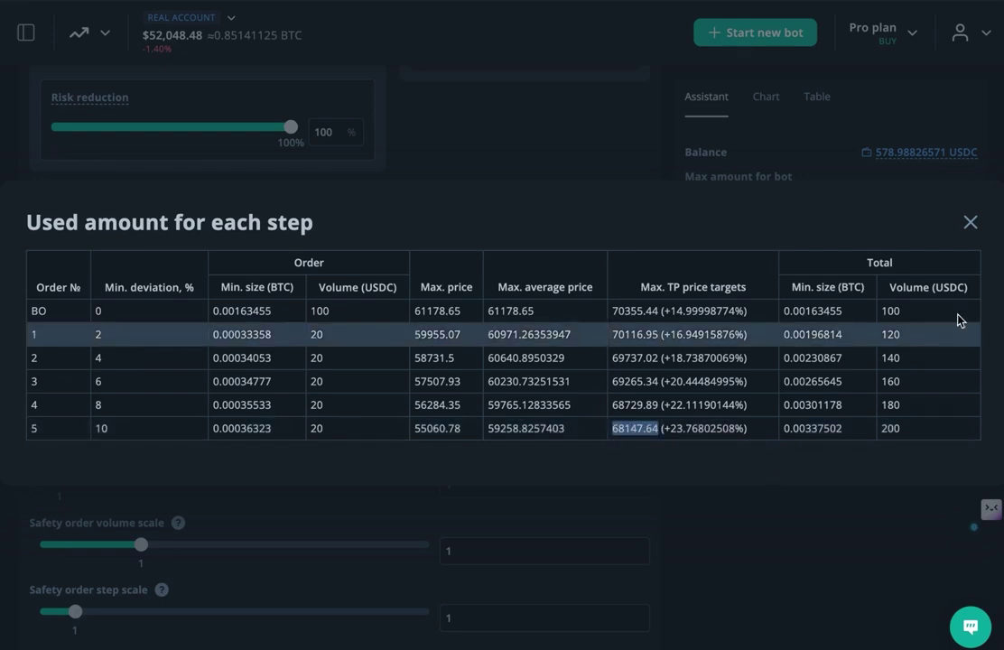
click(971, 224)
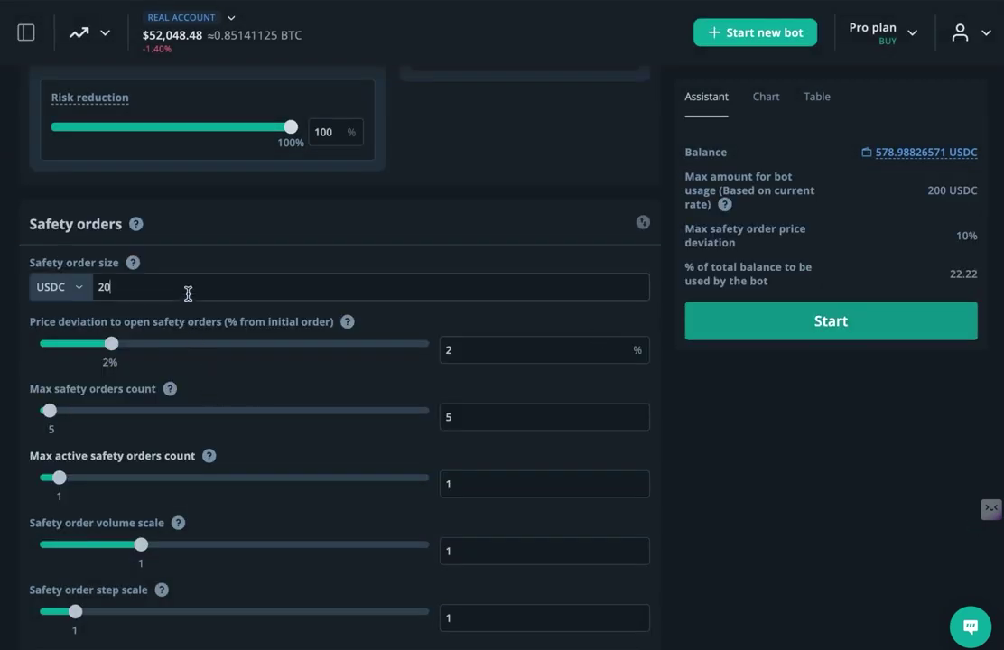
Try a safety order size of 40 USDC and examine the fifth order's take profit target in the per-step table.
drag(188, 292, 78, 298)
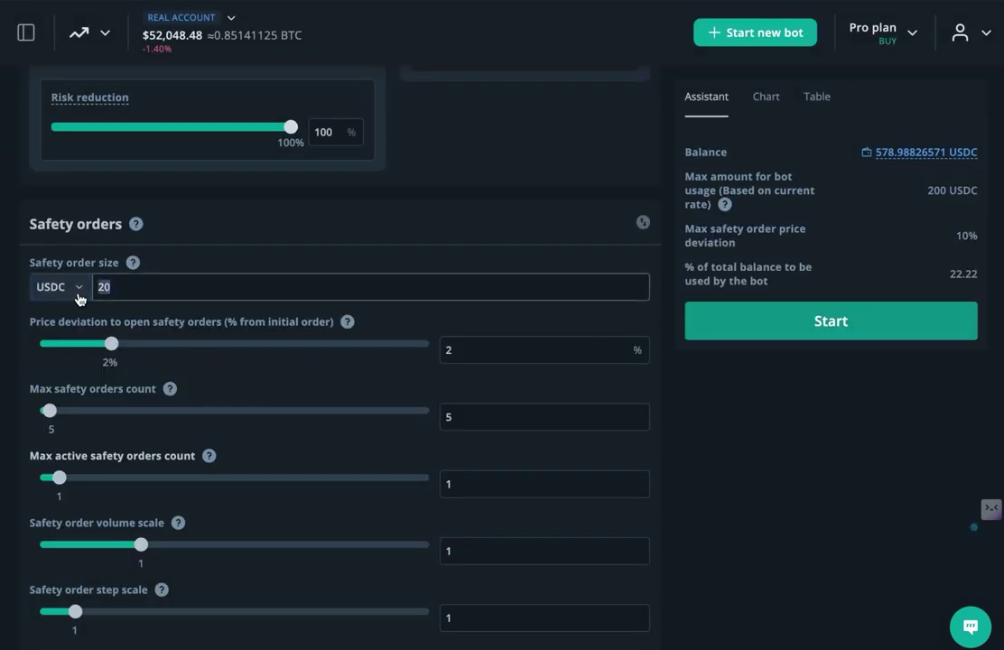
text(40)
click(816, 102)
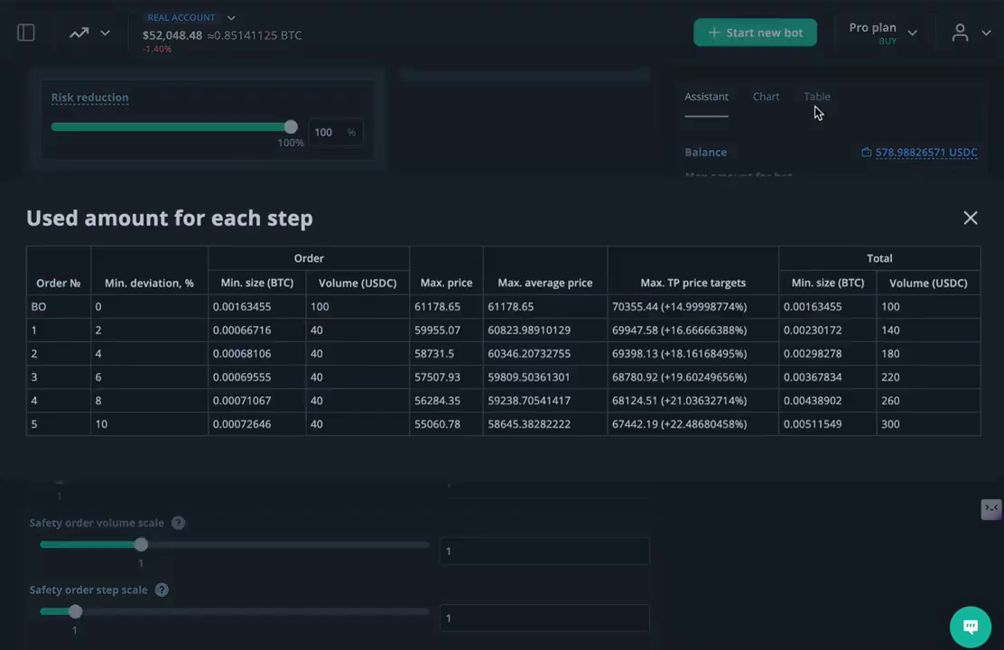
drag(611, 426, 654, 426)
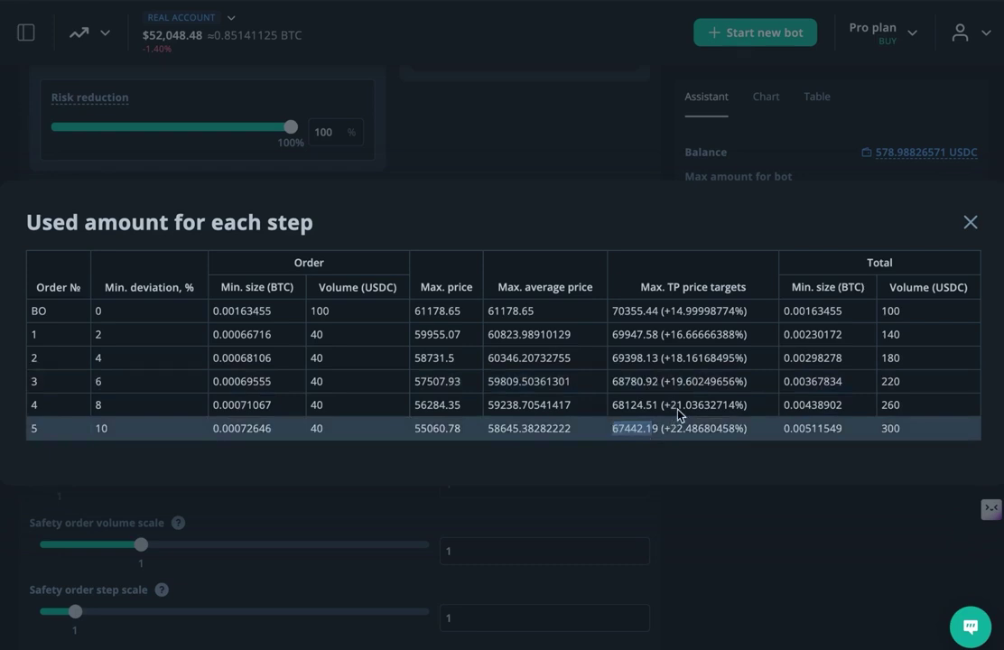
key(Escape)
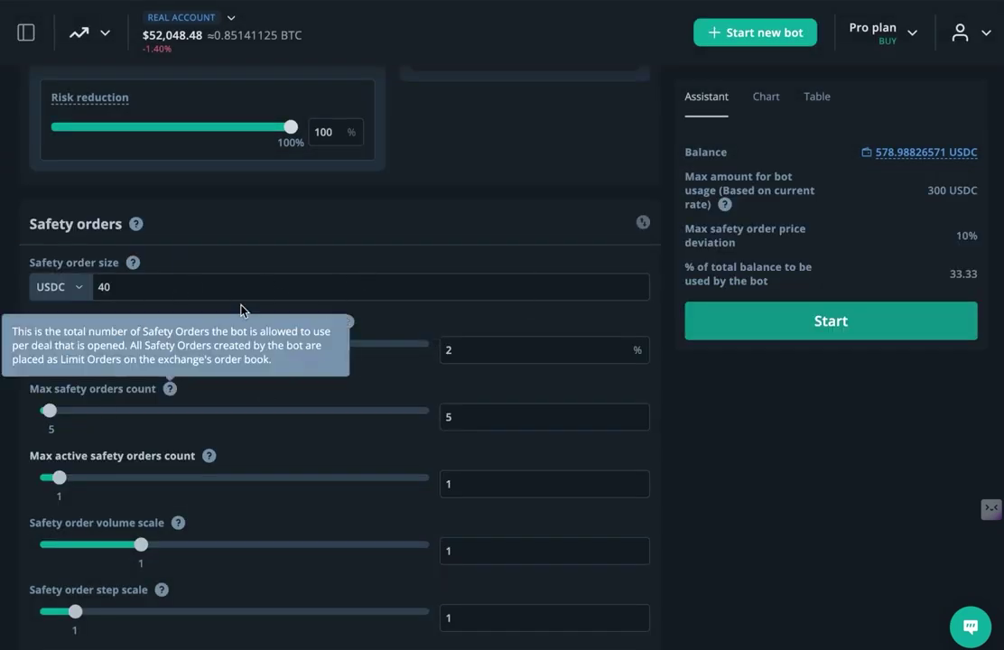
Restore the safety order size to 20 USDC.
double_click(127, 288)
text(20)
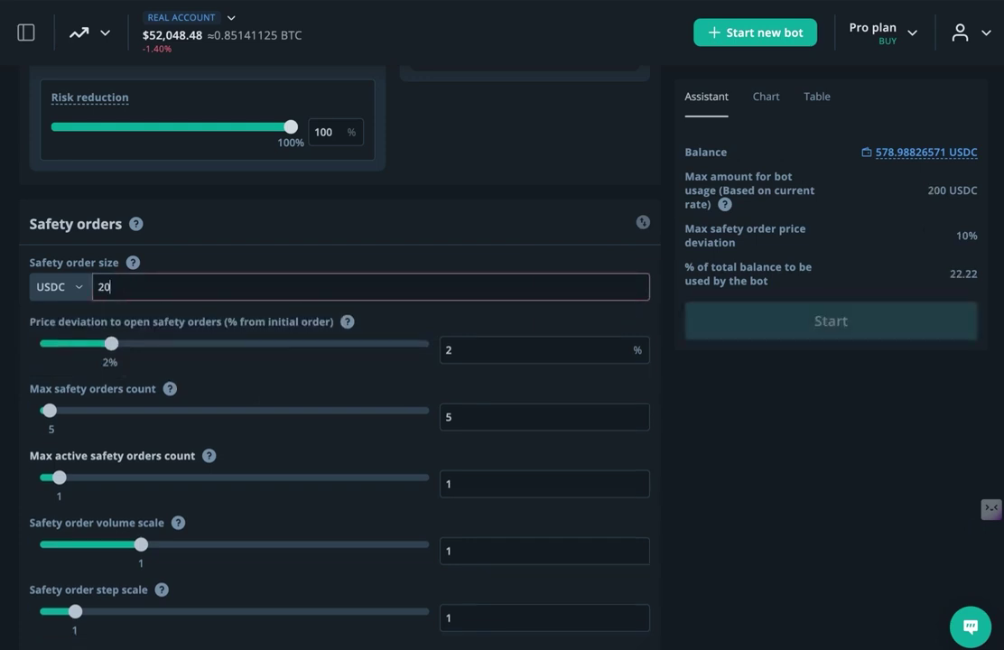
click(209, 237)
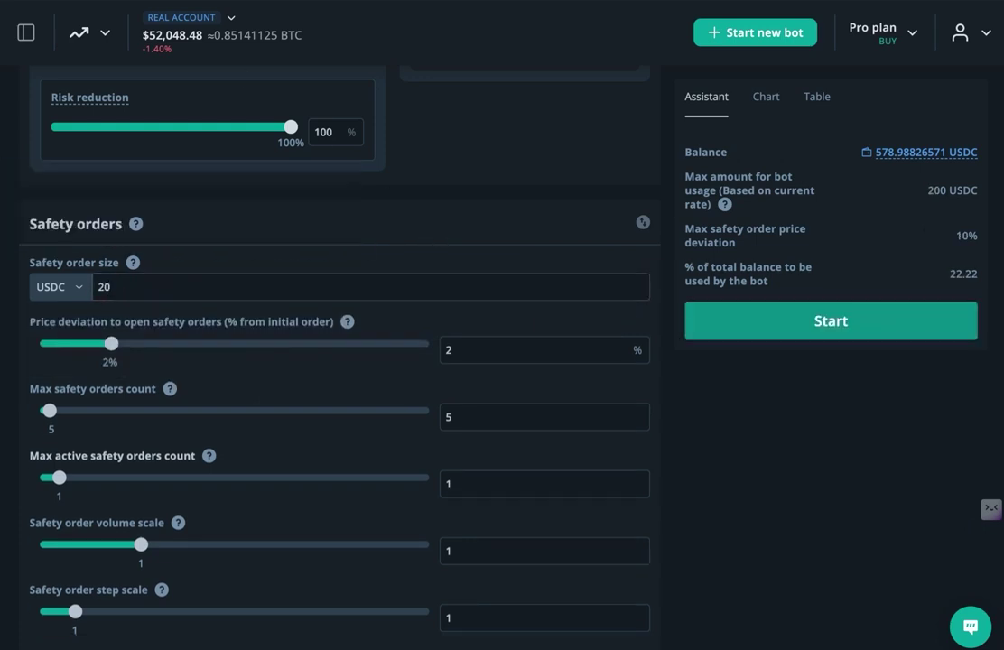
Switch to the daily BTCUSD chart in TradingView and check the input settings of the RSI Divergence Indicator.
click(100, 1)
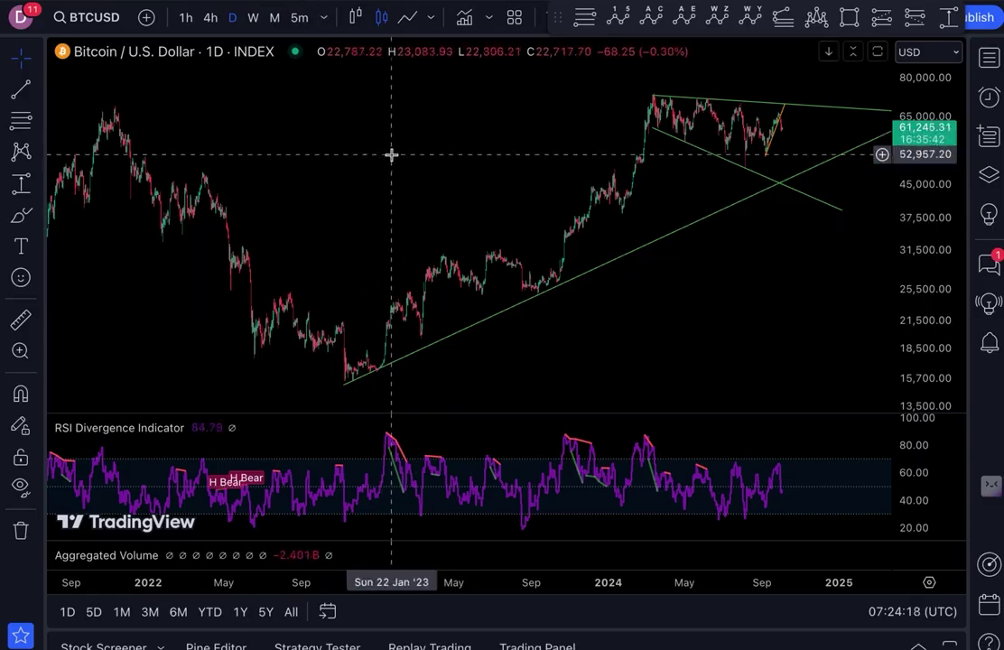
scroll(391, 155, down, 5)
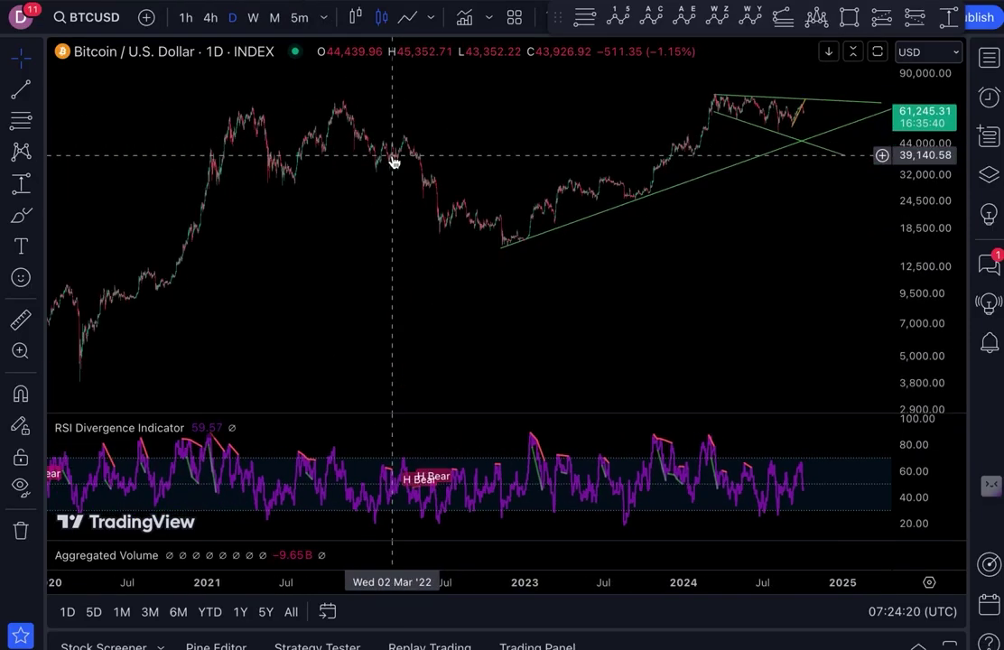
scroll(393, 161, up, 2)
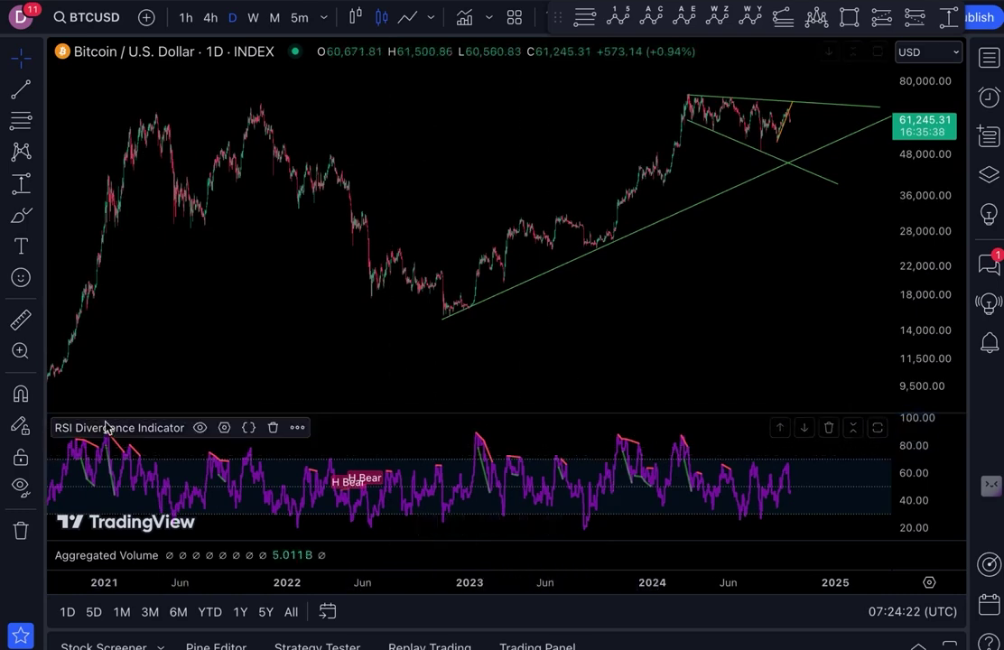
click(224, 427)
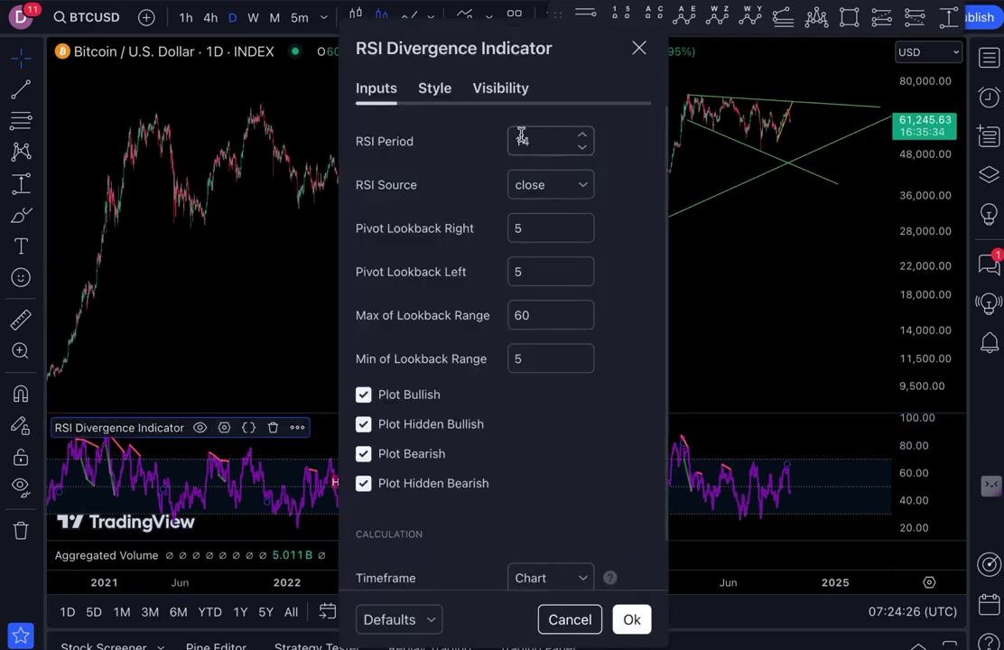
click(570, 620)
scroll(451, 380, up, 5)
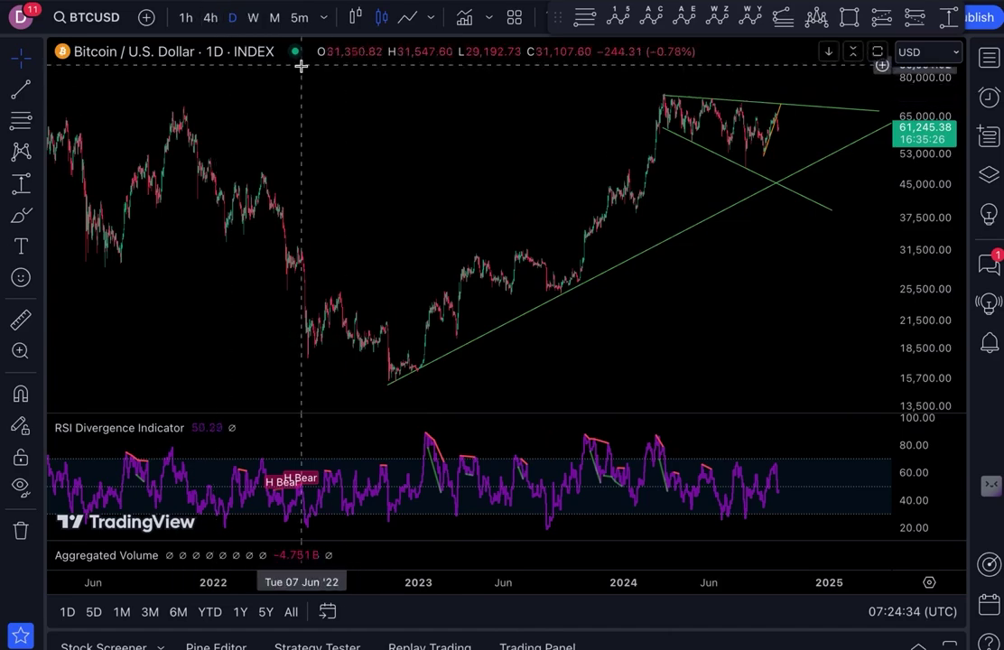
Return to the 3Commas bot form and review the settings above the safety orders.
scroll(393, 156, down, 1)
scroll(393, 156, down, 3)
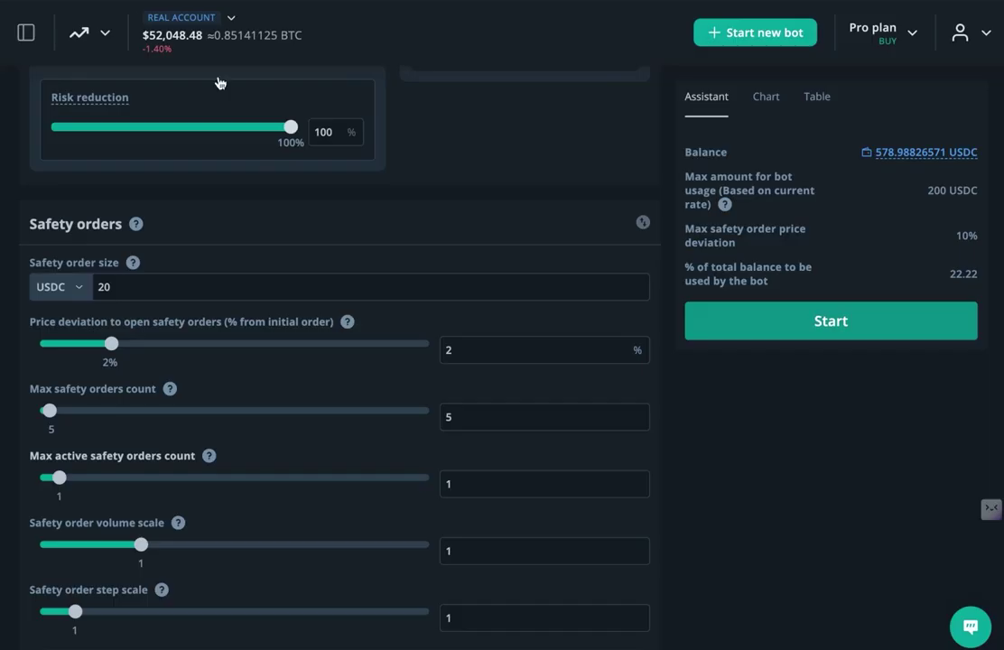
scroll(235, 136, up, 2)
scroll(250, 153, up, 15)
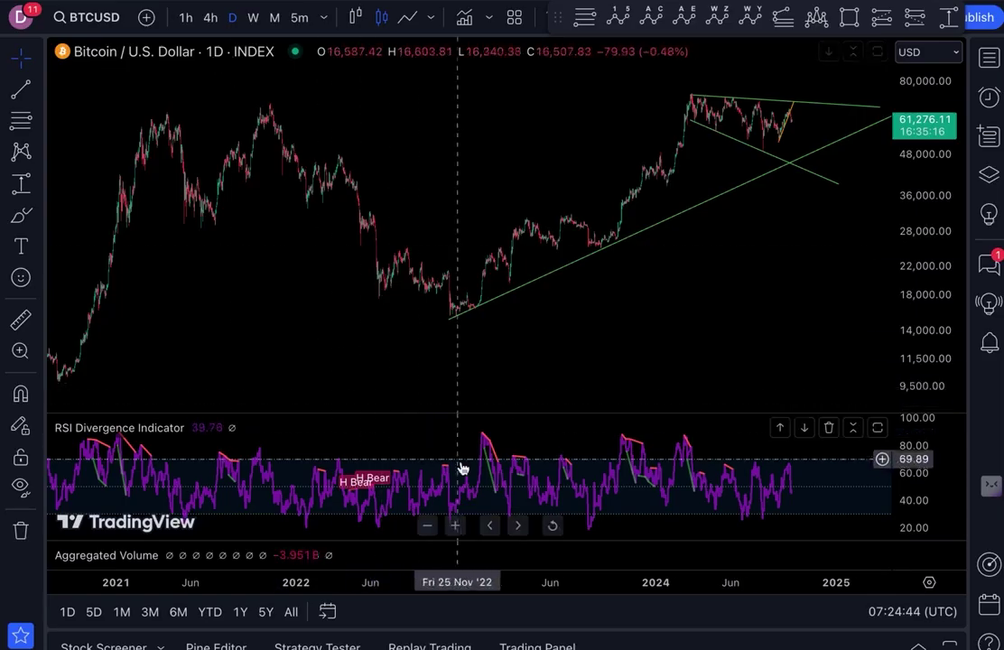
Examine the RSI lows on TradingView's daily BTCUSD chart and compare the late-2022 RSI low with the price at that point.
scroll(352, 486, down, 5)
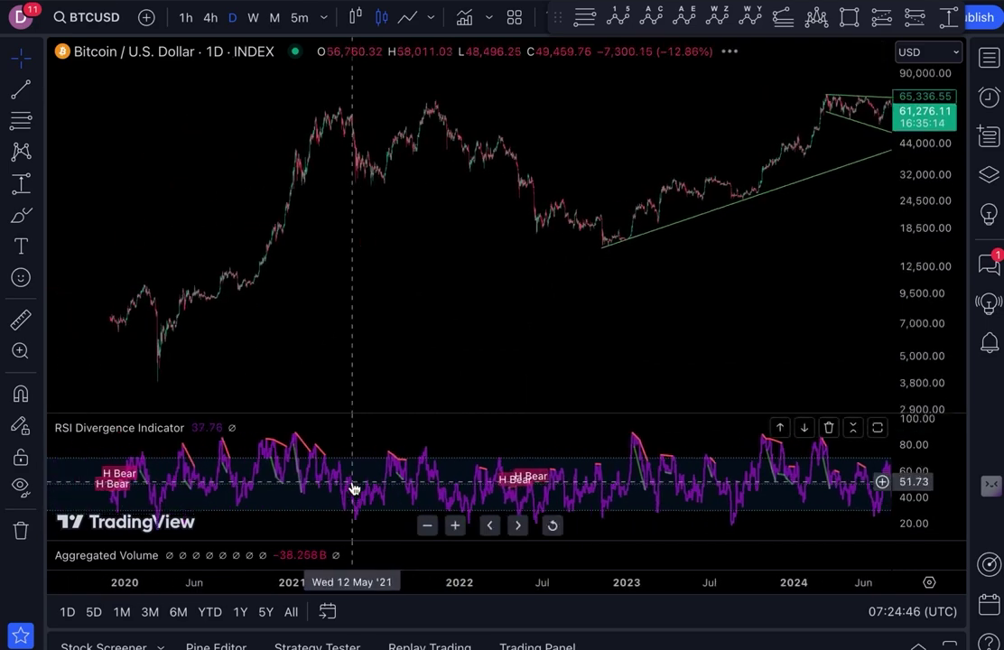
click(608, 520)
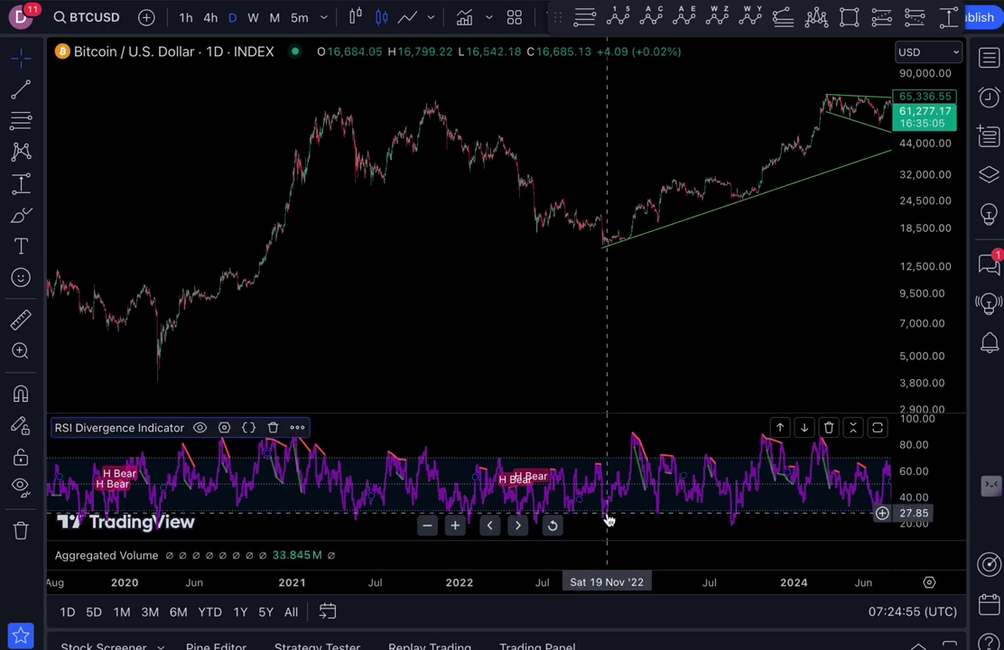
scroll(608, 514, right, 3)
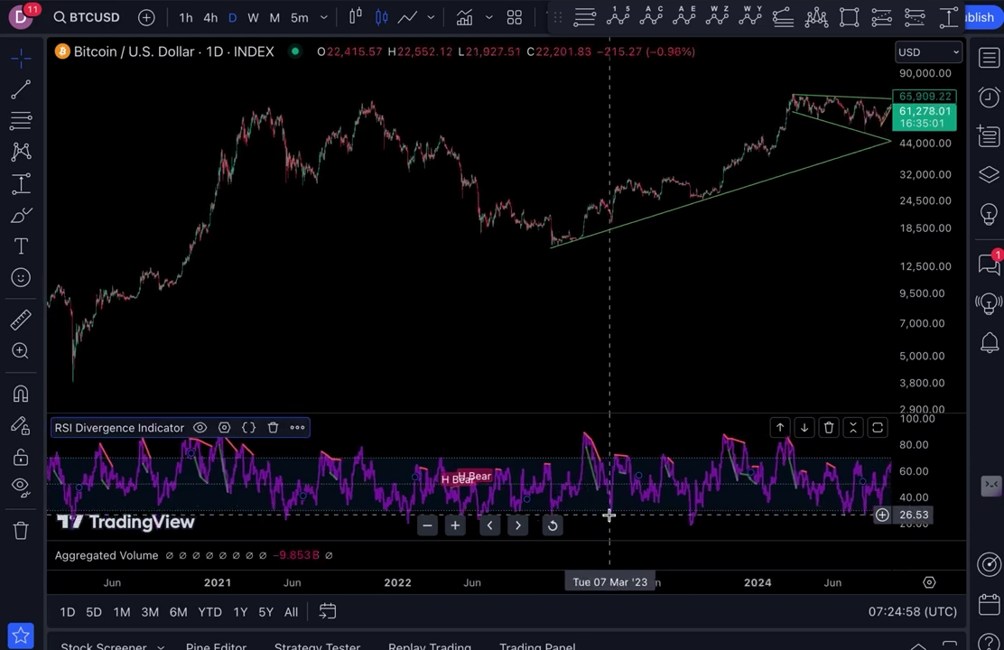
click(550, 244)
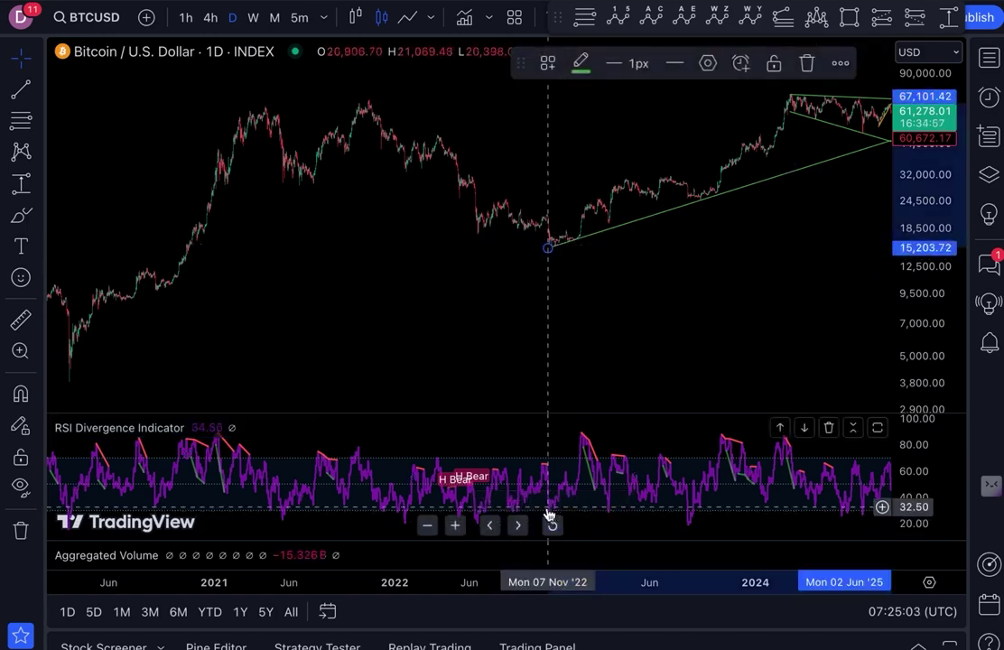
click(612, 294)
scroll(605, 293, up, 3)
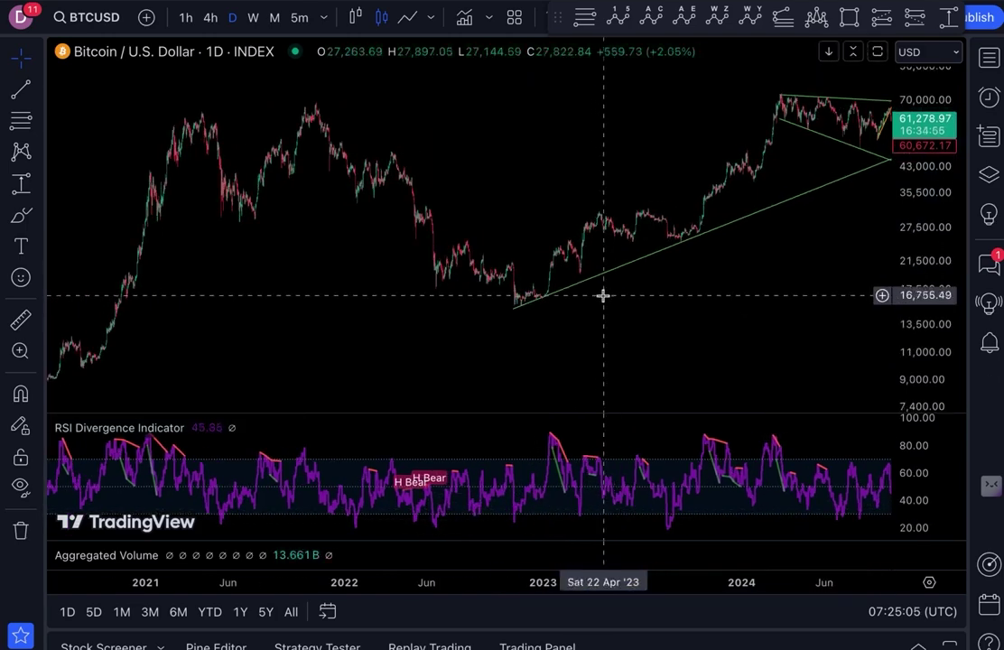
Draw a price range from the November 2022 low at about 16,540 to the early-2023 high, spanning about 53%.
click(22, 181)
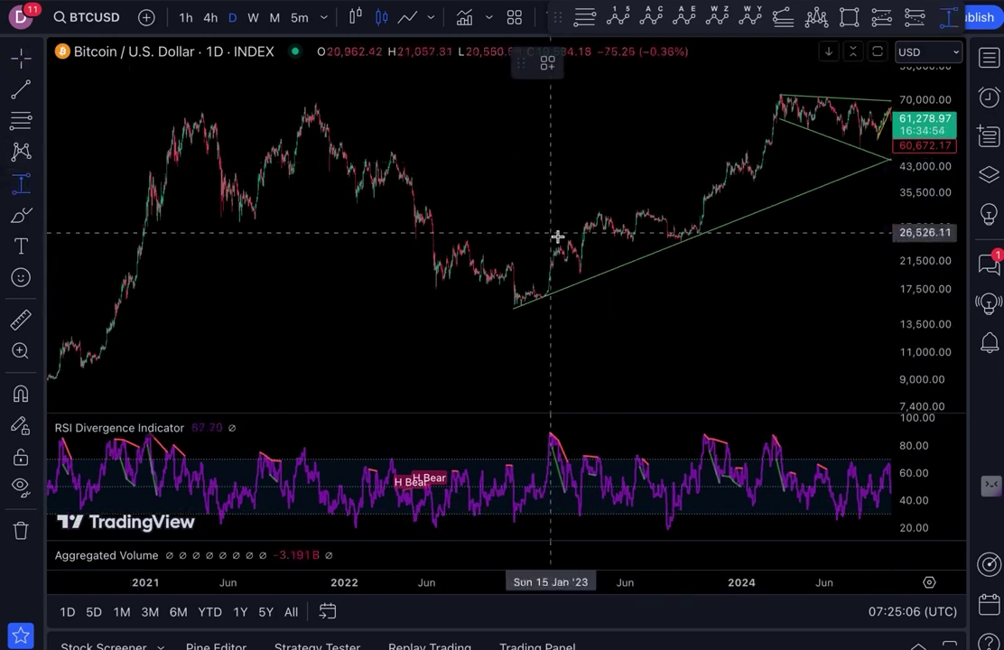
click(515, 296)
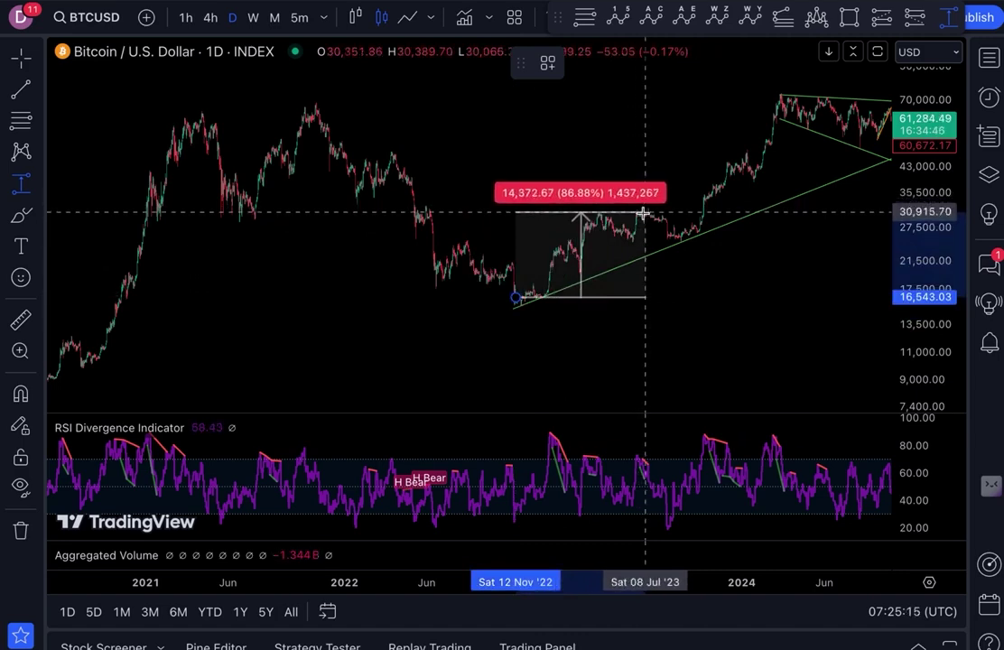
click(571, 239)
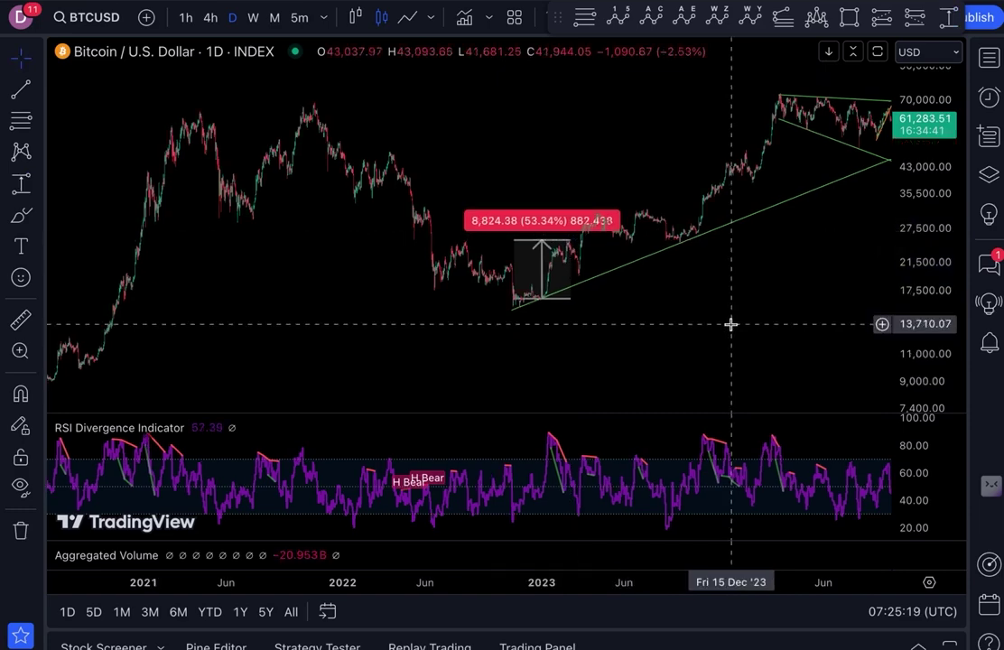
Draw a second price range from the March 2023 dip at about 20,630 to the July 2023 high at about 31,530.
scroll(732, 324, up, 3)
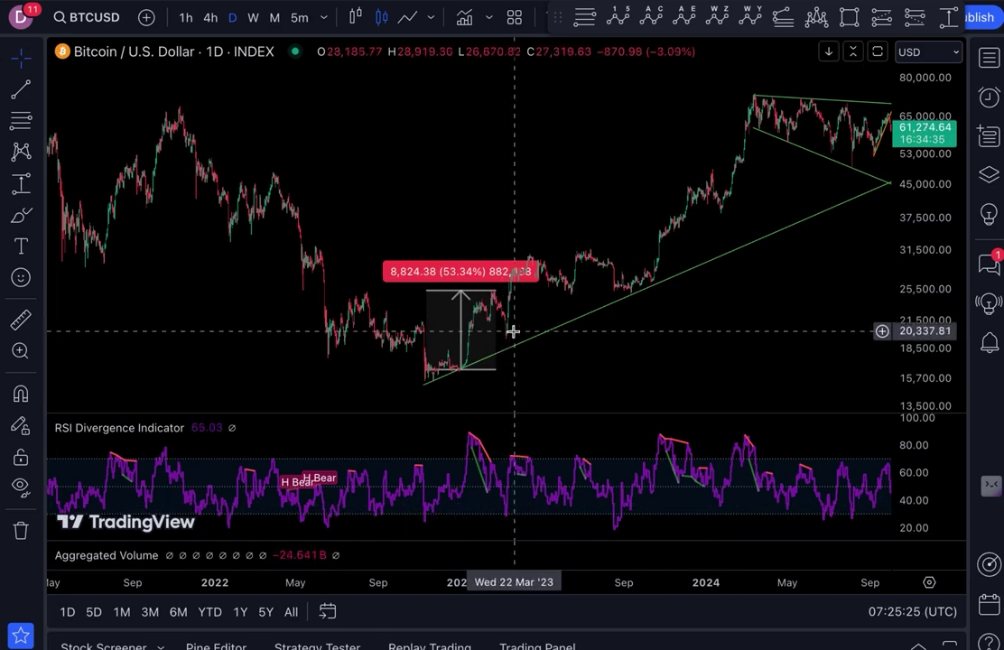
click(21, 184)
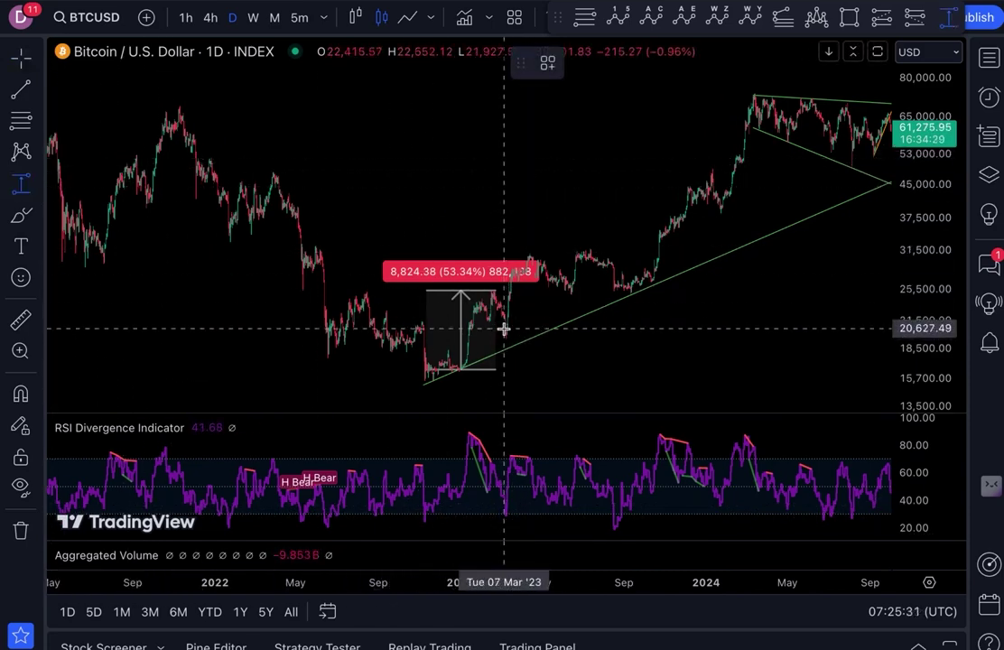
click(504, 329)
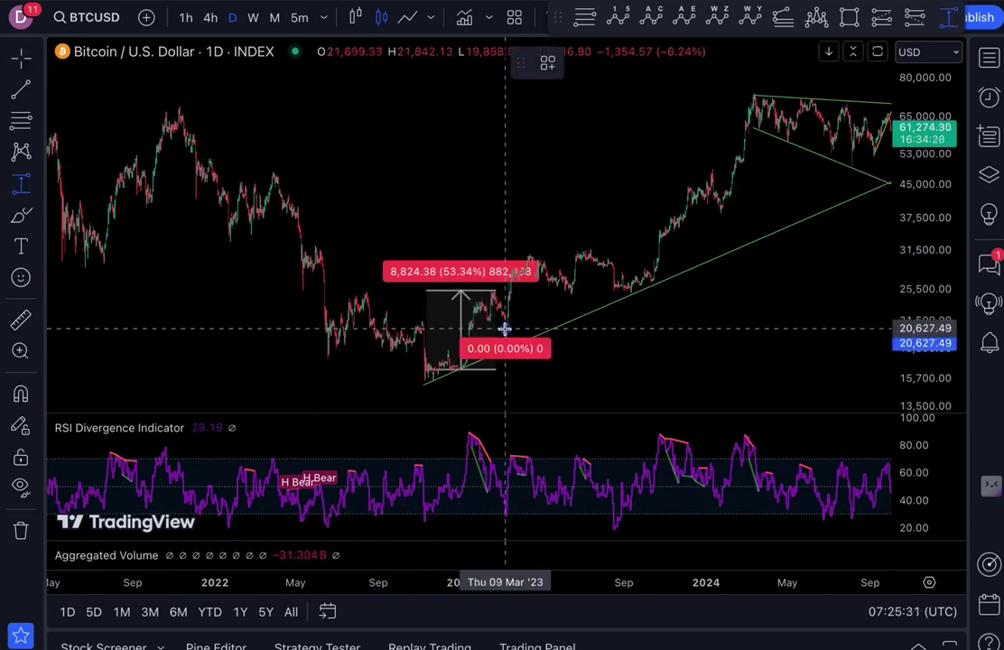
click(597, 250)
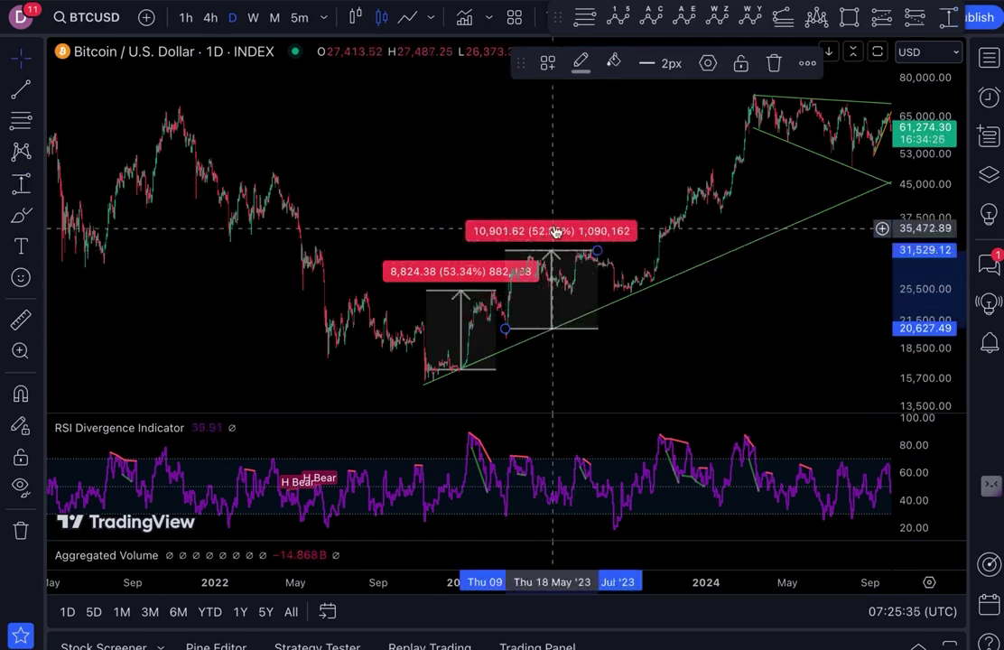
Draw a third price range from the August 2023 dip at about 26,360 and extend it to the January 2024 high, spanning about 85%.
scroll(668, 252, up, 3)
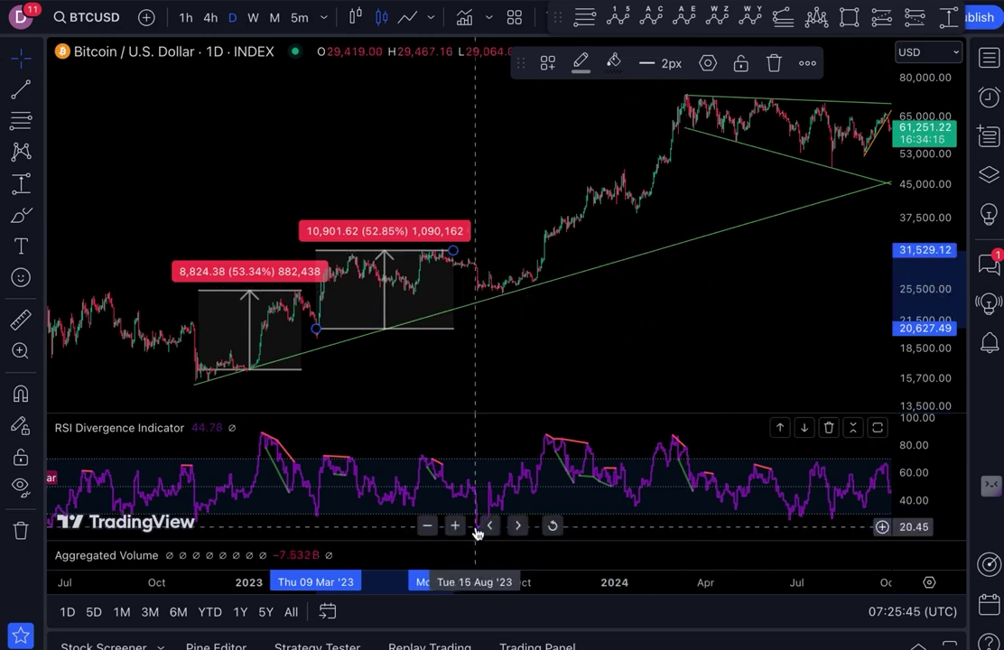
click(21, 183)
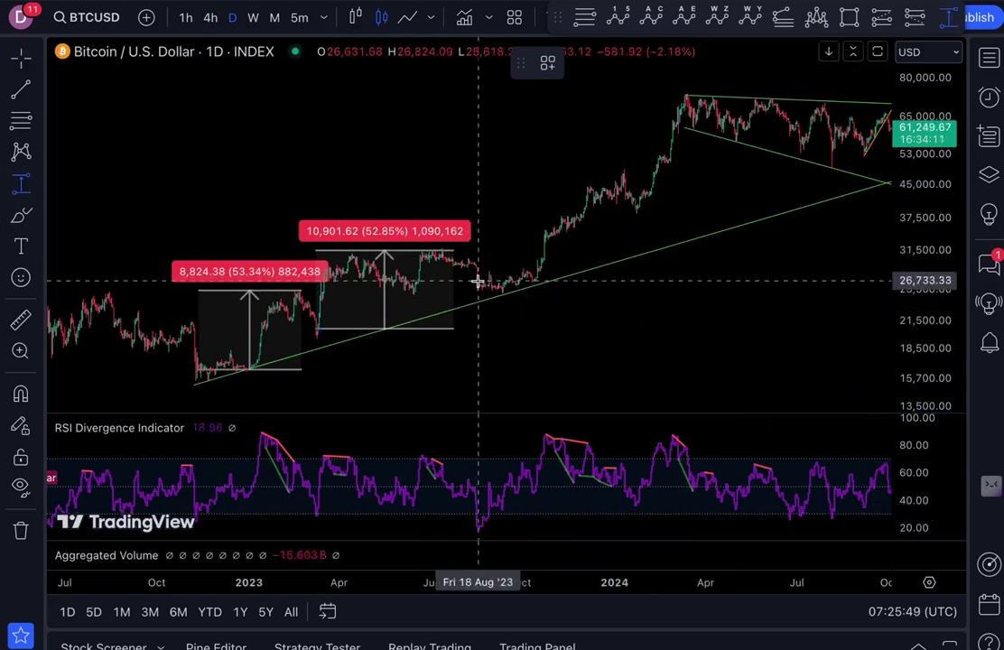
click(477, 283)
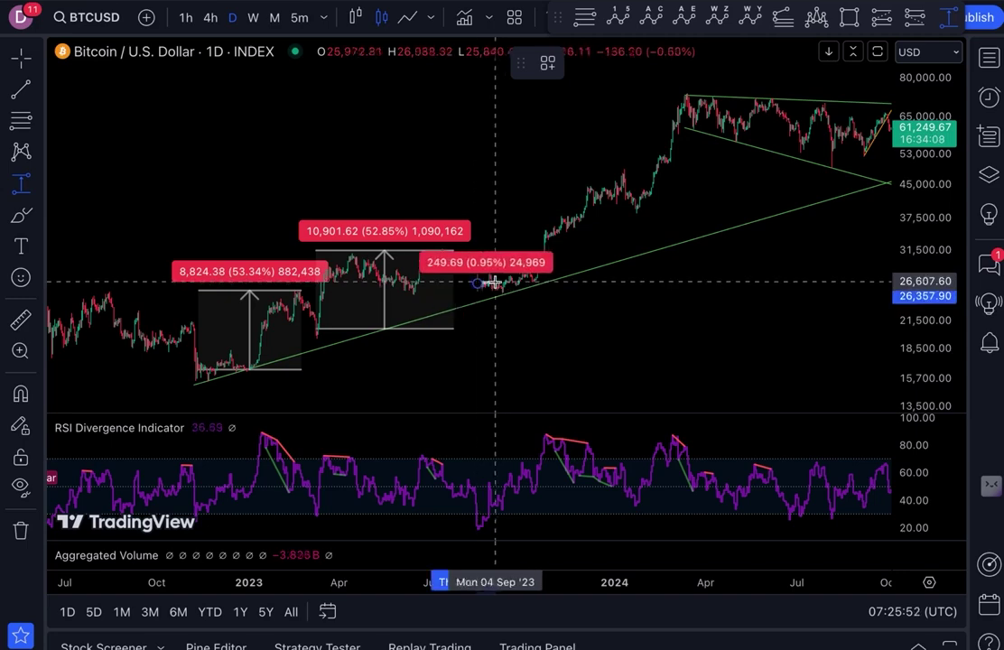
click(596, 208)
click(706, 287)
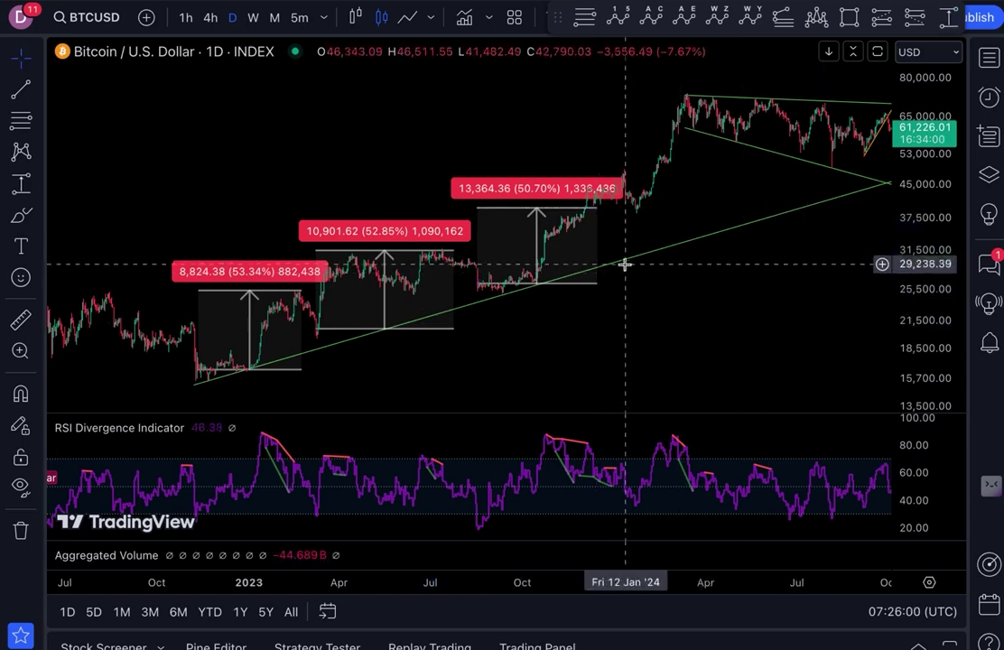
mouse_move(597, 207)
mouse_down()
mouse_move(634, 168)
mouse_move(622, 171)
mouse_up()
click(680, 458)
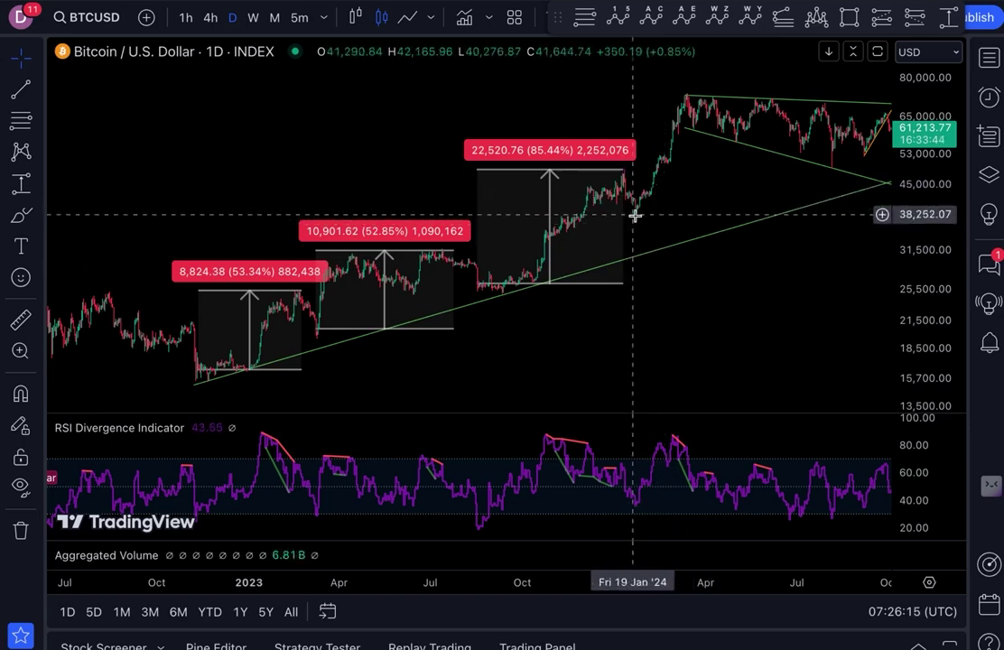
Draw one price range from the January 2023 low at about 15,990 to the 2024 high near 73,315, and delete it.
scroll(651, 206, down, 2)
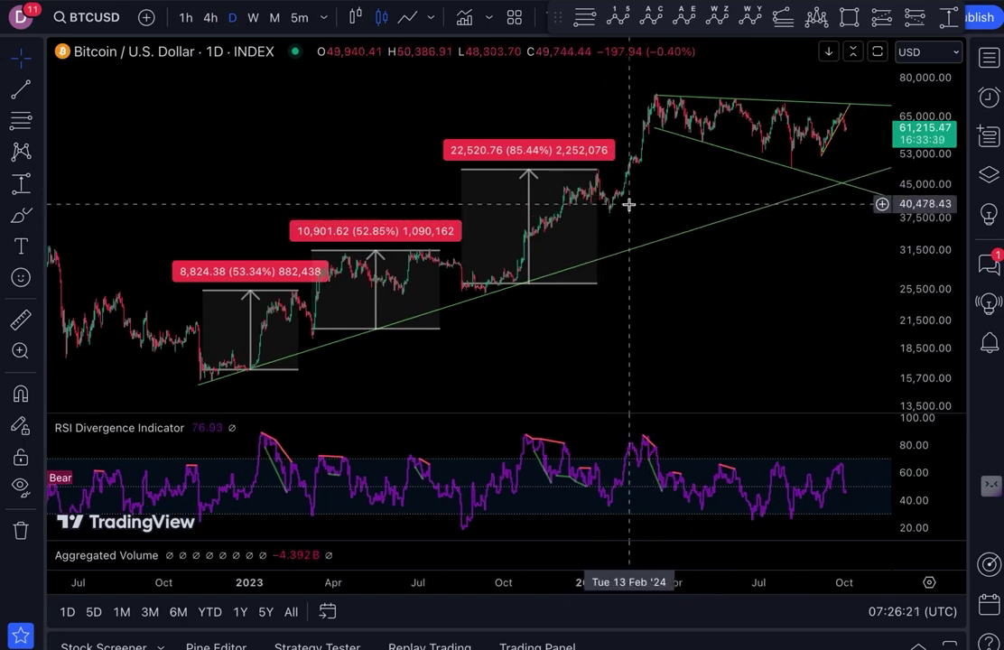
scroll(628, 211, down, 2)
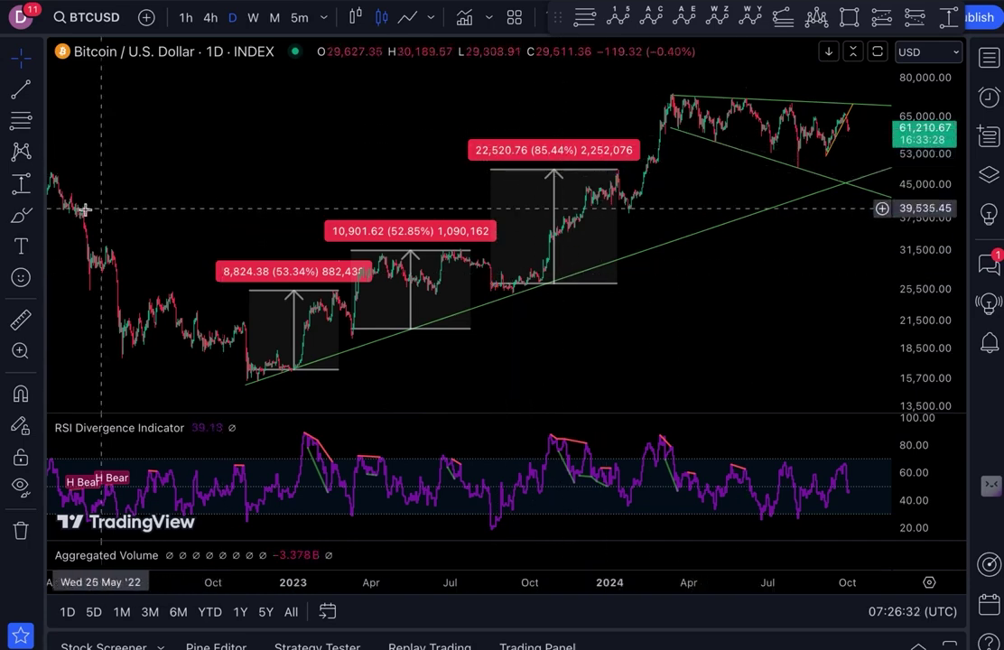
click(22, 183)
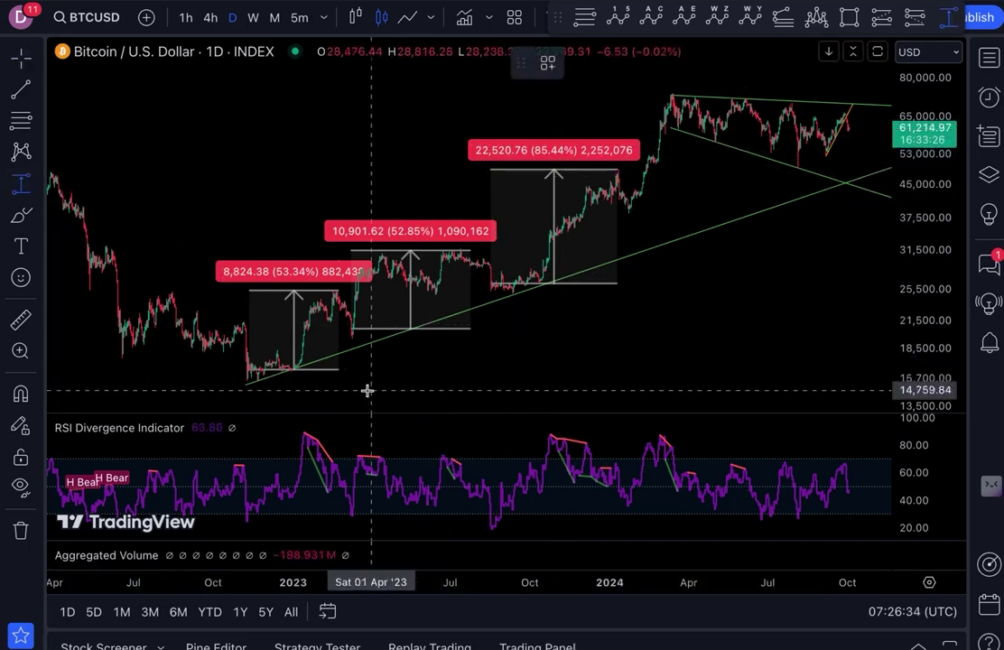
click(298, 375)
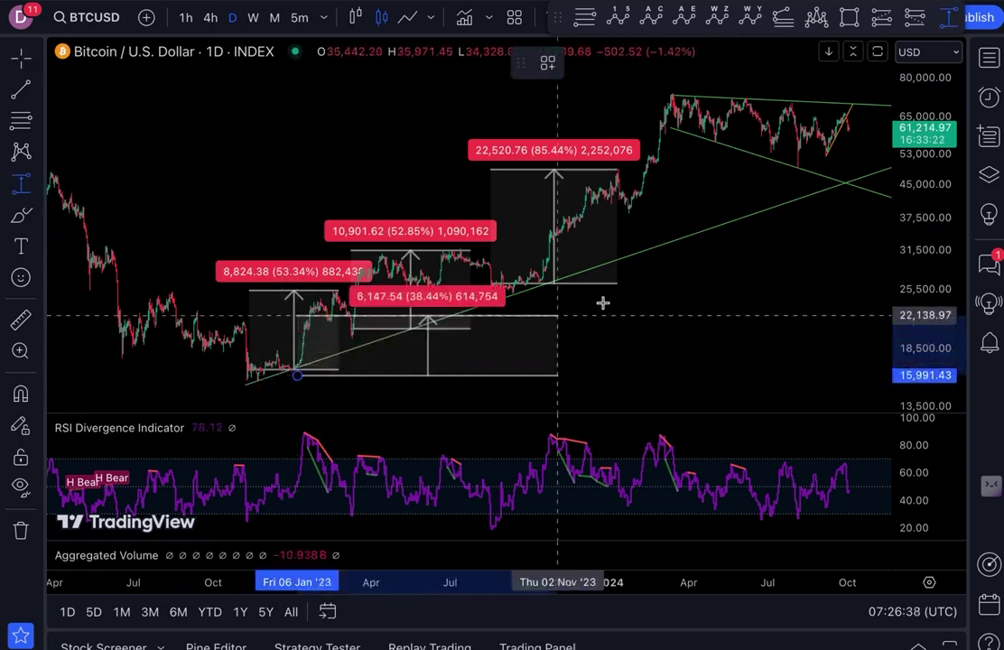
click(807, 95)
scroll(803, 97, down, 5)
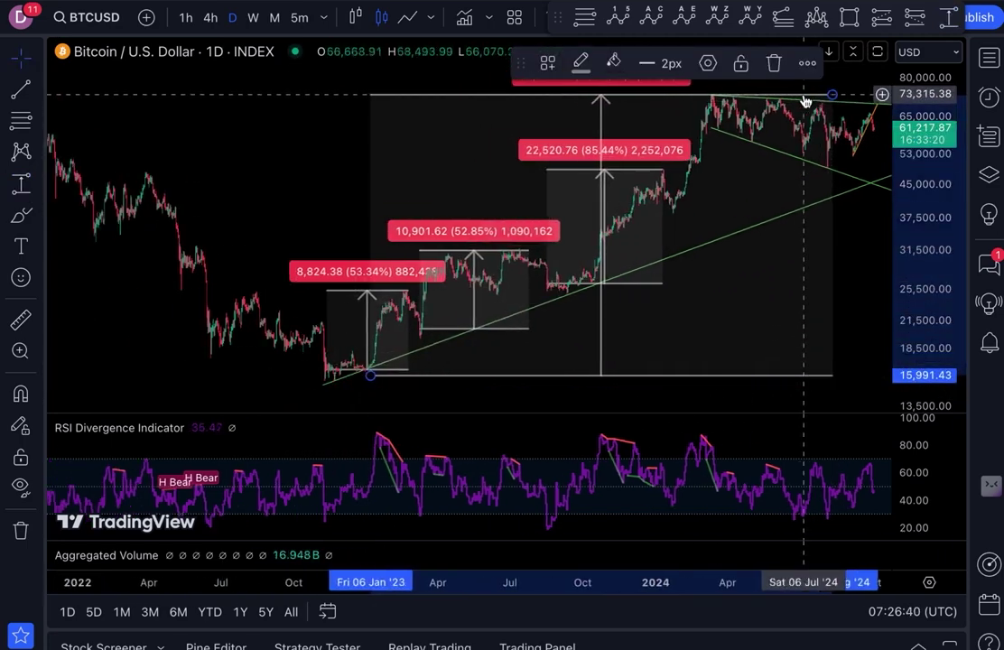
scroll(804, 96, down, 3)
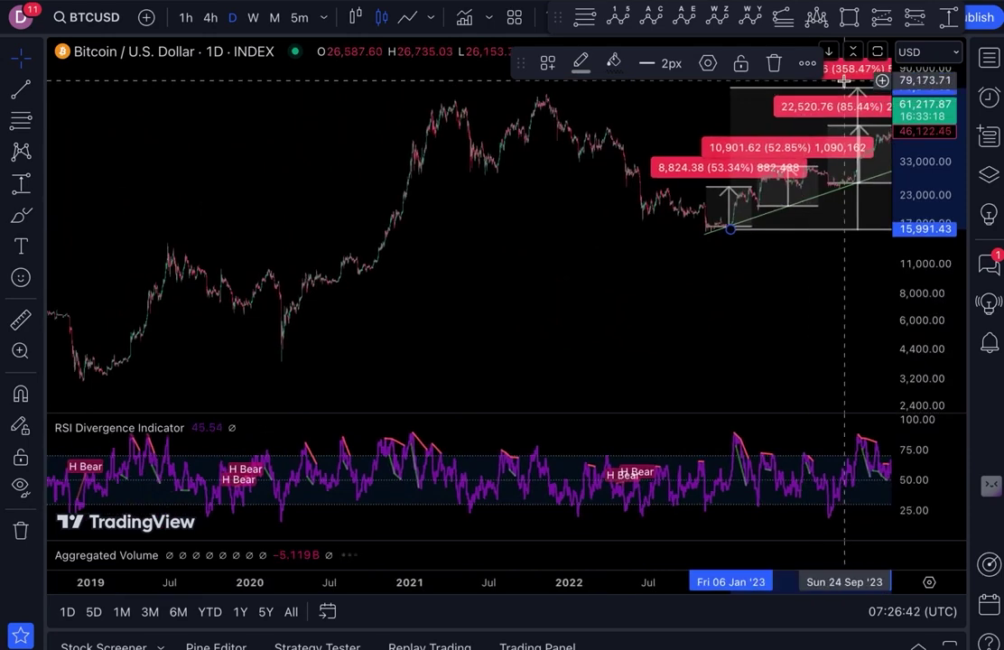
scroll(858, 70, right, 4)
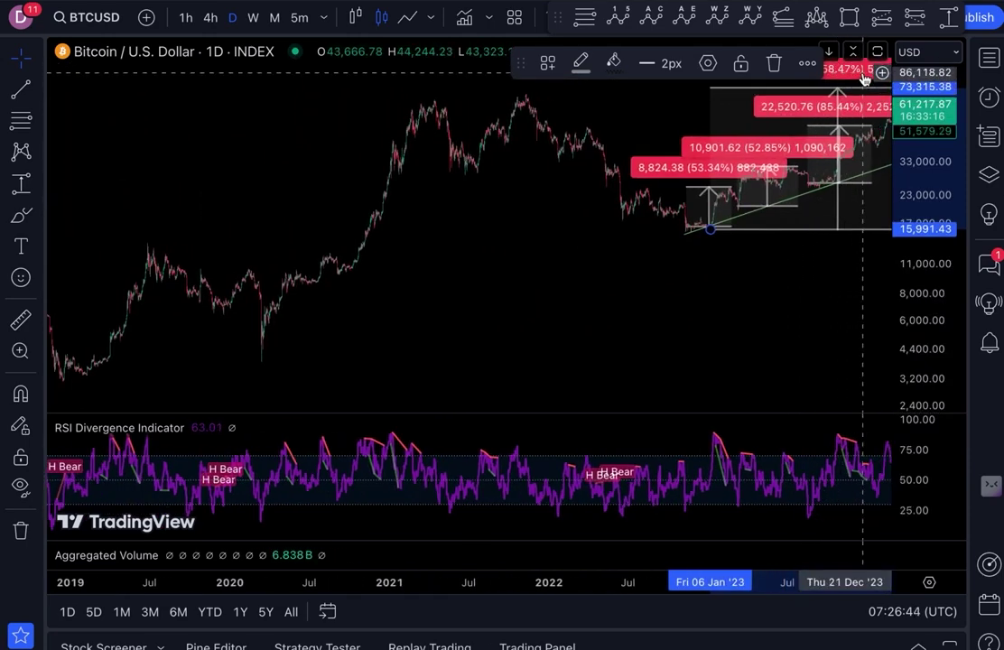
scroll(858, 74, right, 4)
scroll(812, 79, up, 2)
drag(520, 64, 521, 47)
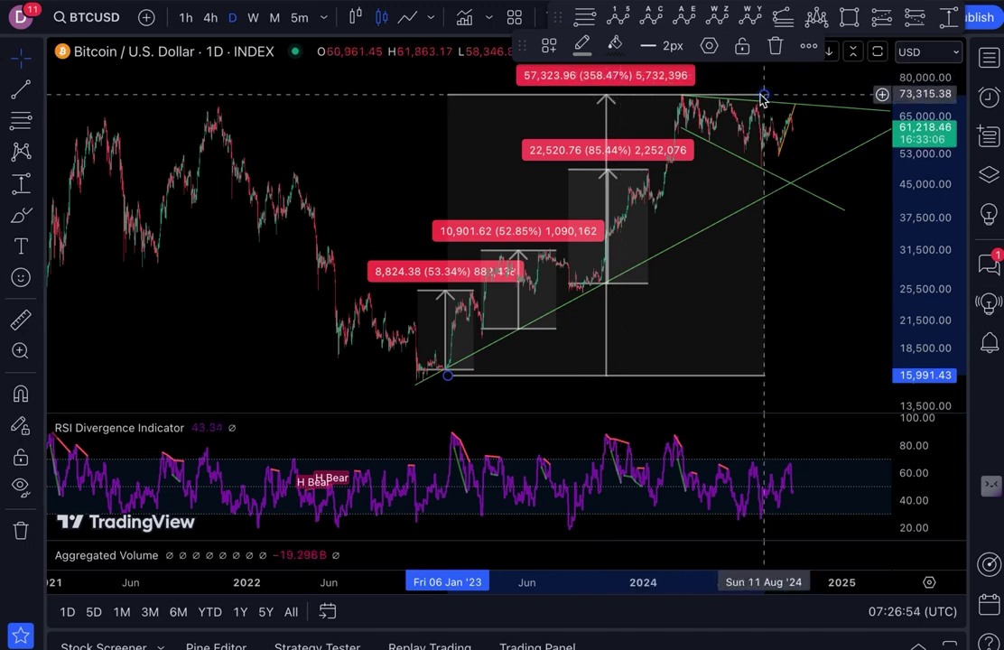
key(Delete)
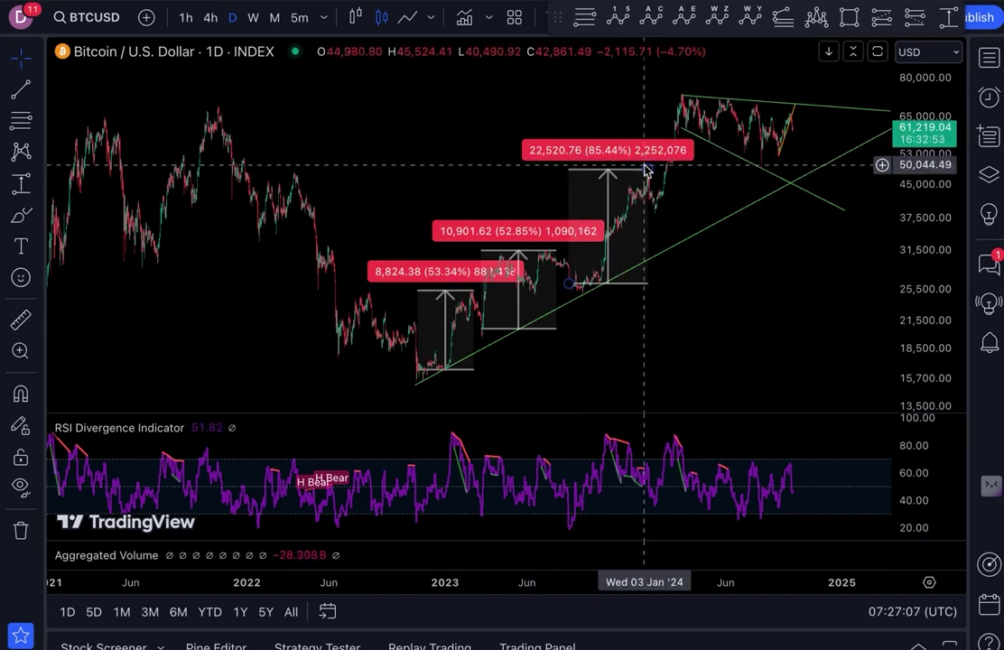
Draw a price range from the late-June 2024 RSI low at about 60,430 up to about 69,940 in late August 2024.
scroll(632, 162, up, 3)
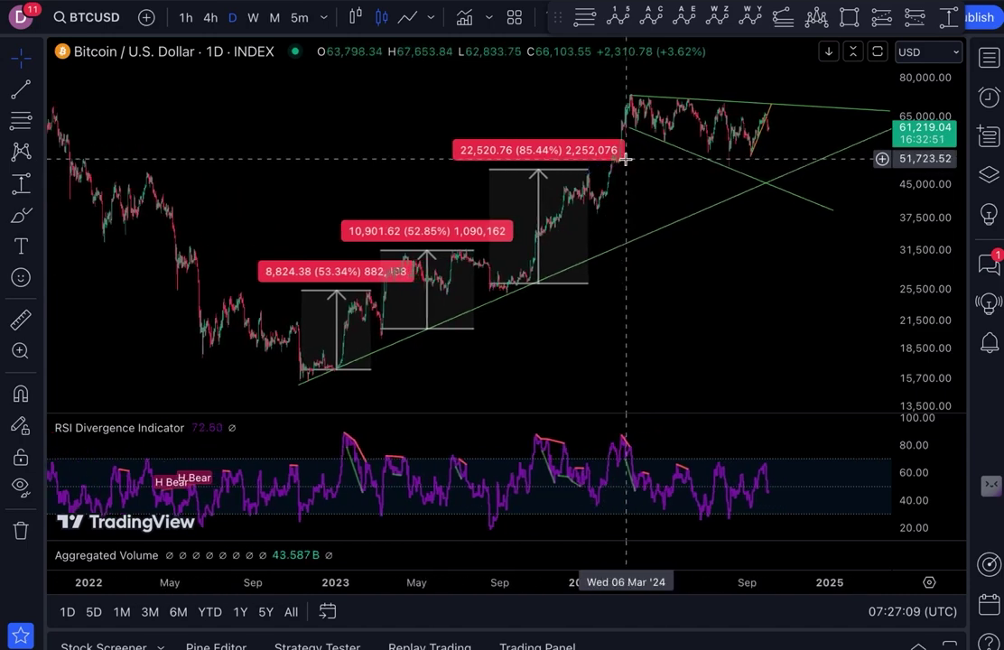
scroll(590, 307, up, 2)
scroll(589, 307, right, 4)
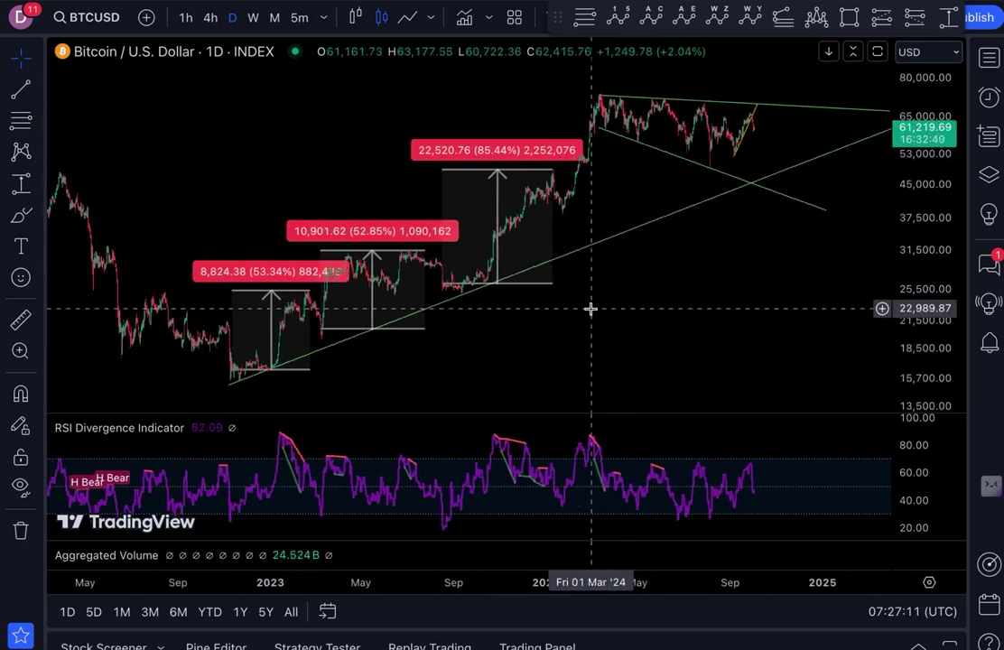
scroll(702, 292, up, 1)
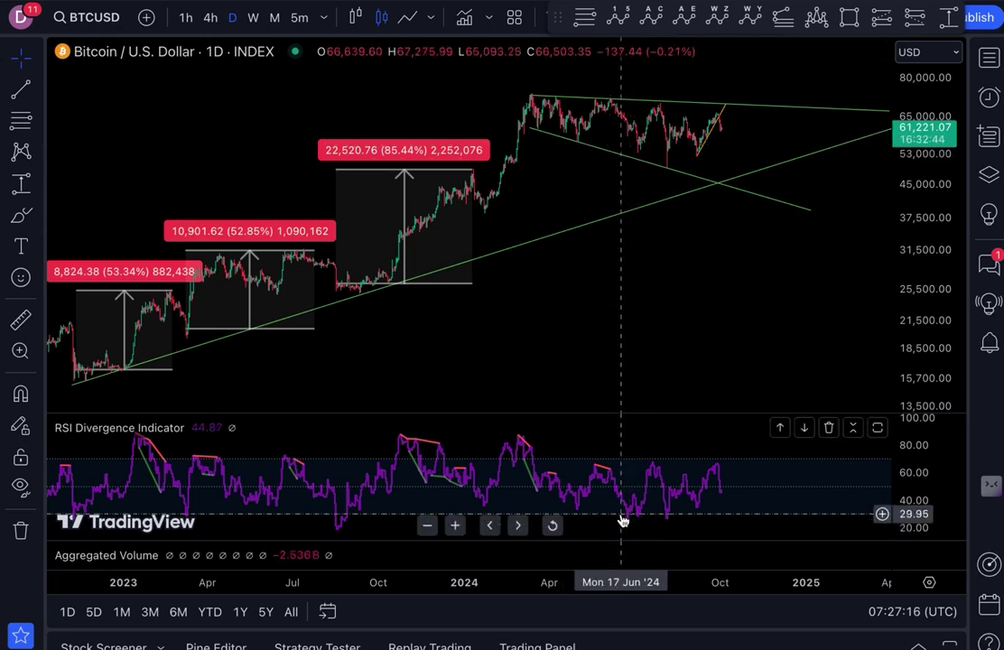
click(20, 187)
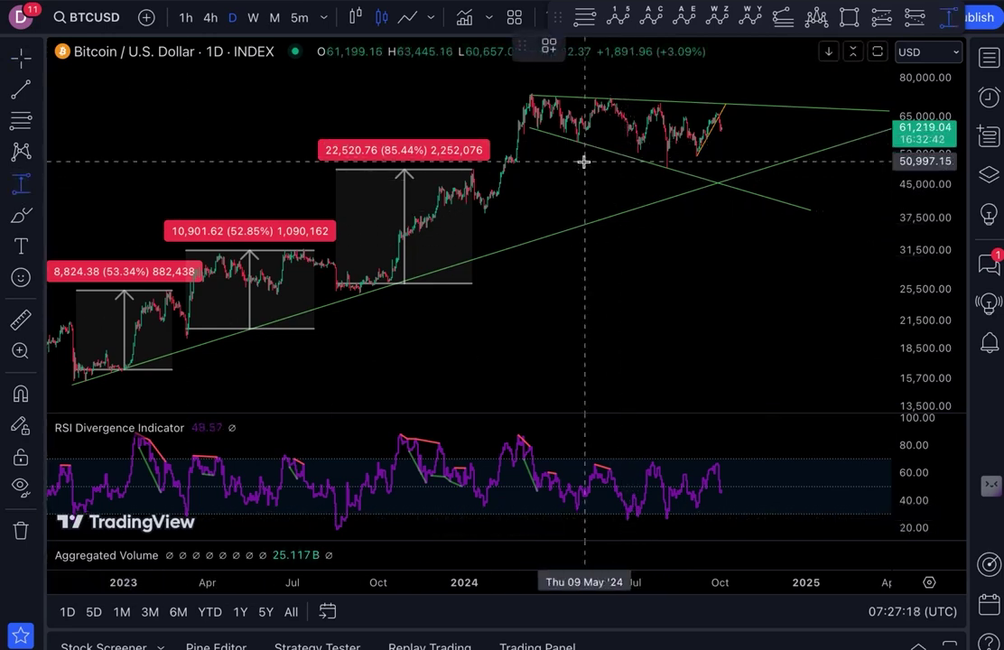
click(629, 131)
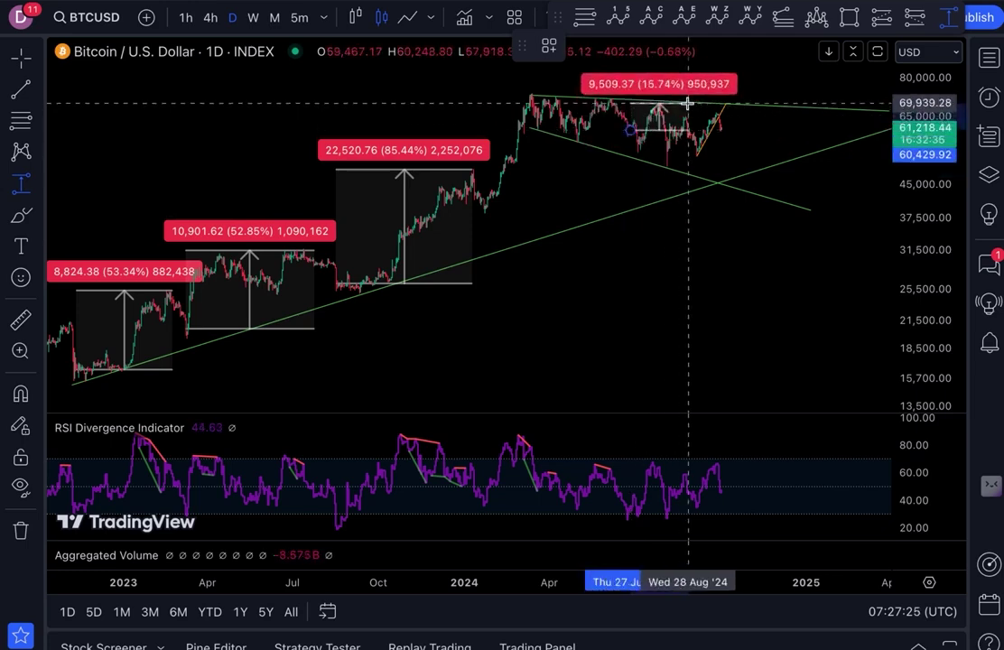
click(688, 104)
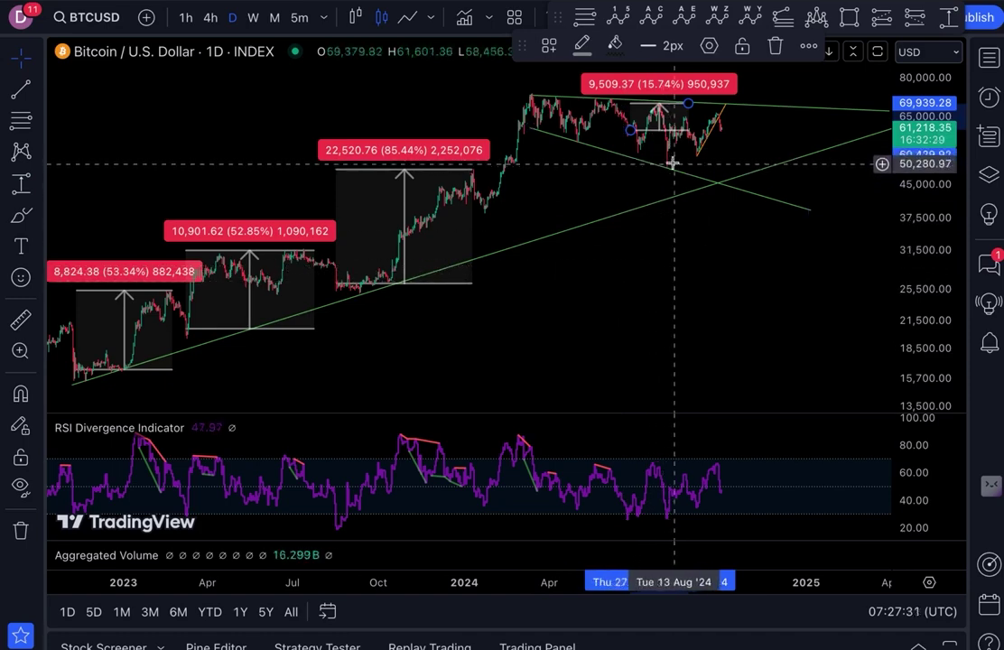
Switch to the 3Commas bot form and review the RSI deal start condition against the measured entries.
scroll(666, 166, down, 4)
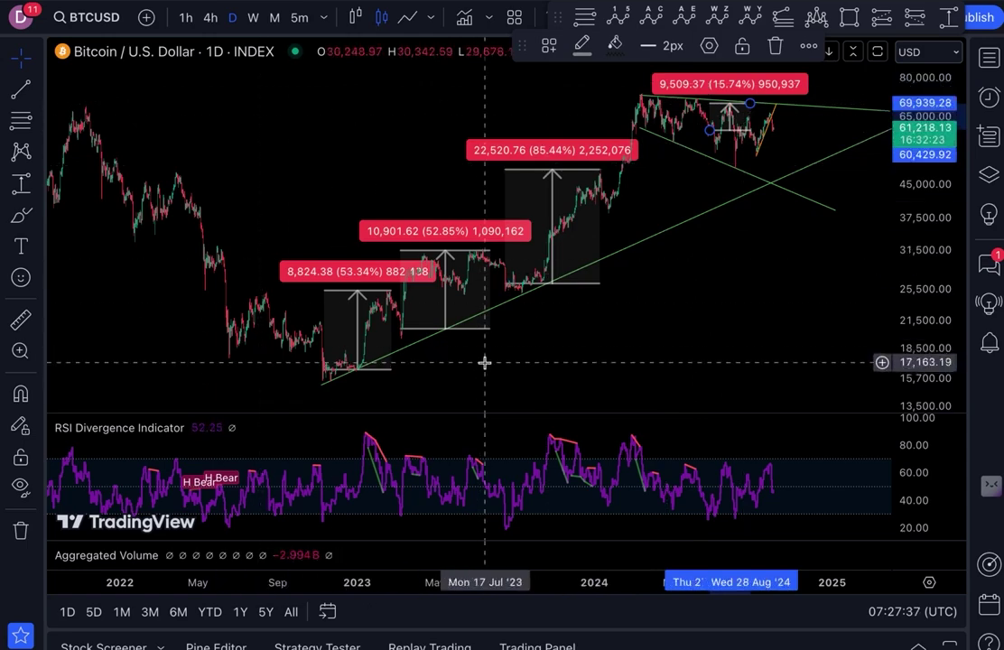
scroll(682, 326, down, 3)
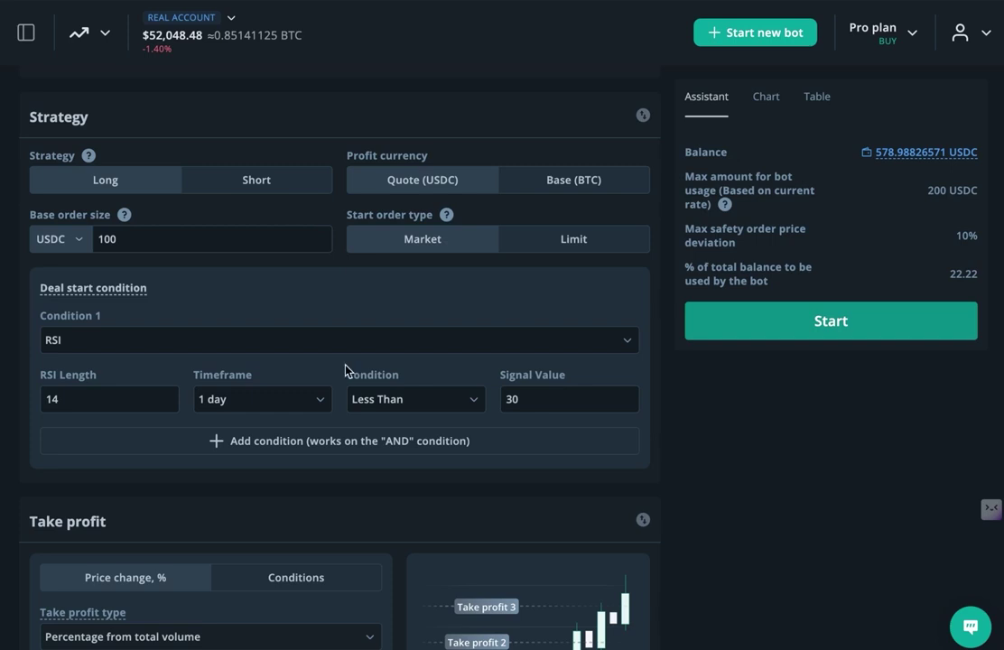
scroll(345, 370, down, 5)
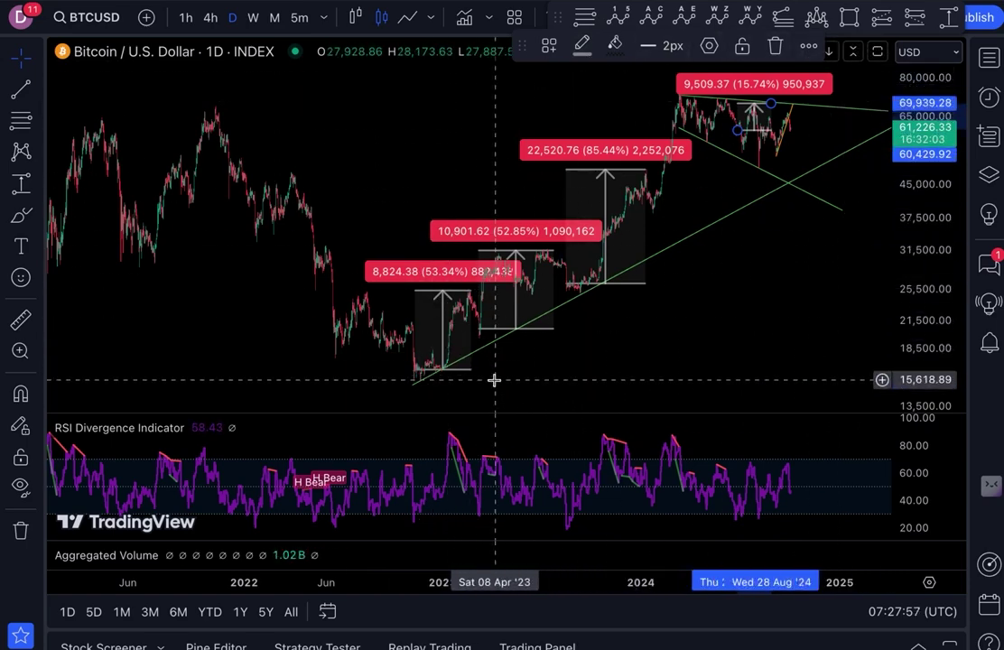
Return to the daily BTCUSD chart in TradingView and examine price and RSI lows during the decline from the late-2021 peak.
scroll(493, 379, down, 3)
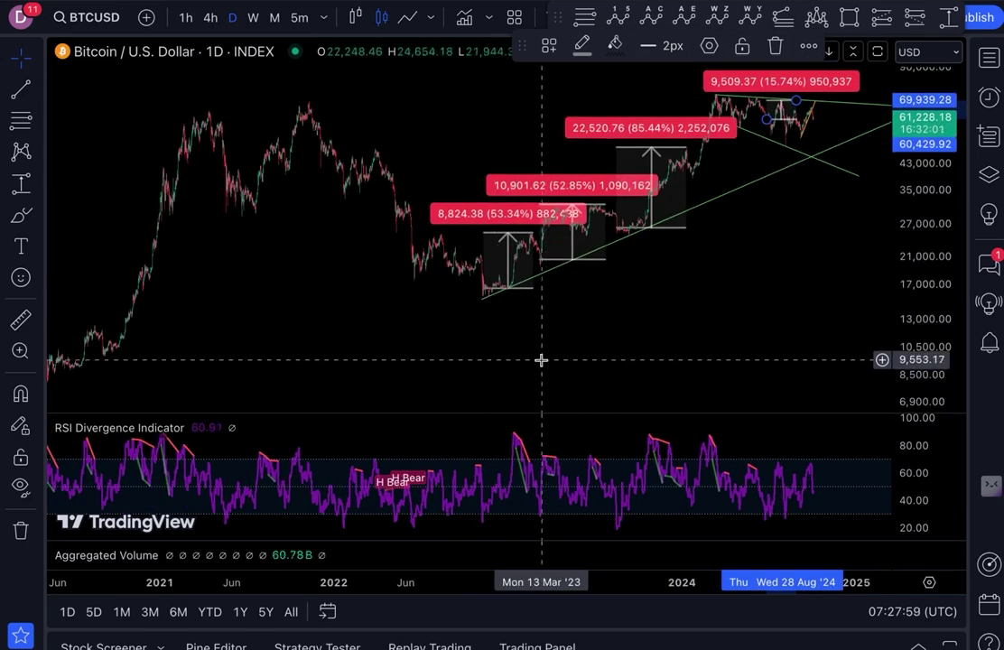
scroll(541, 360, up, 5)
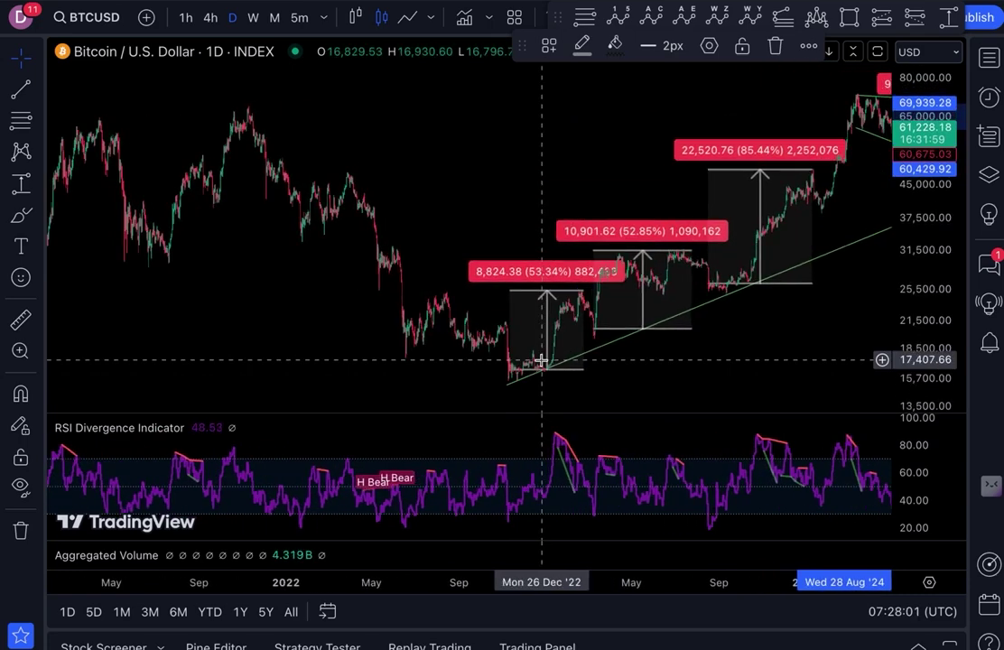
scroll(541, 359, up, 1)
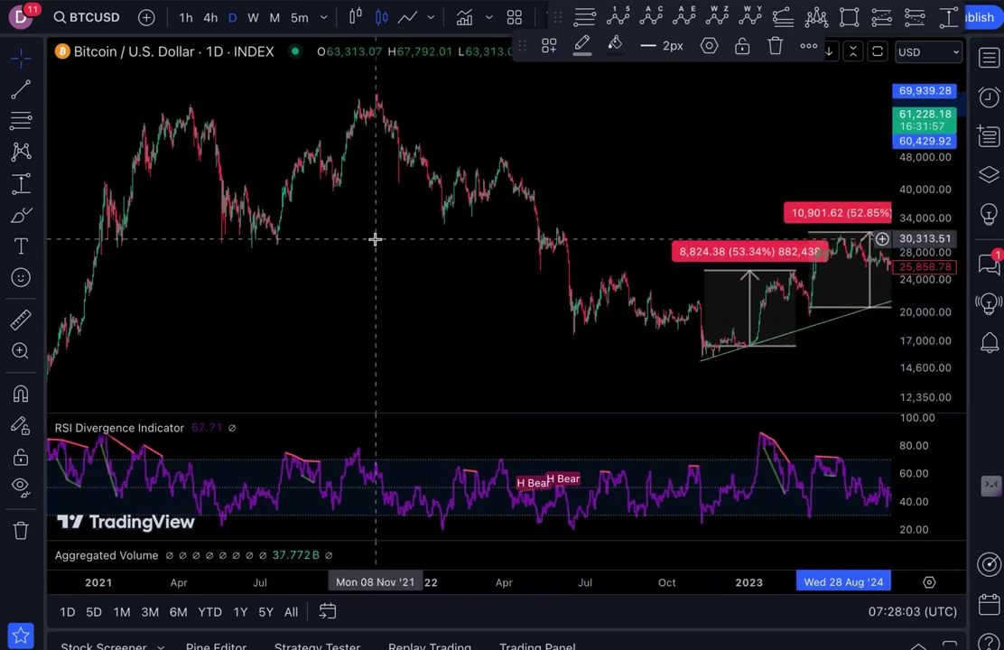
scroll(378, 237, up, 2)
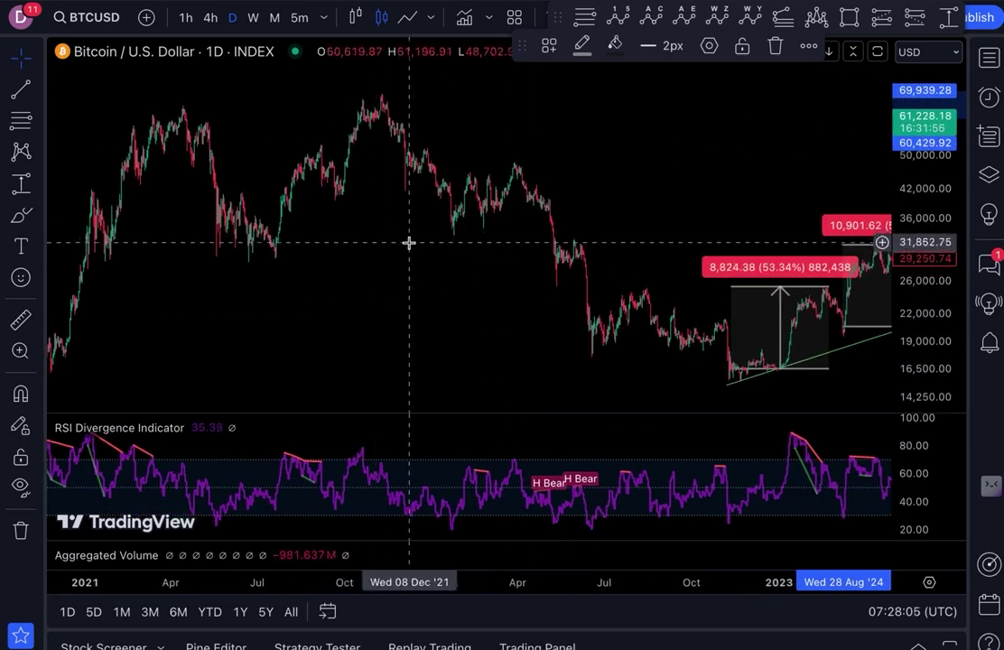
click(416, 167)
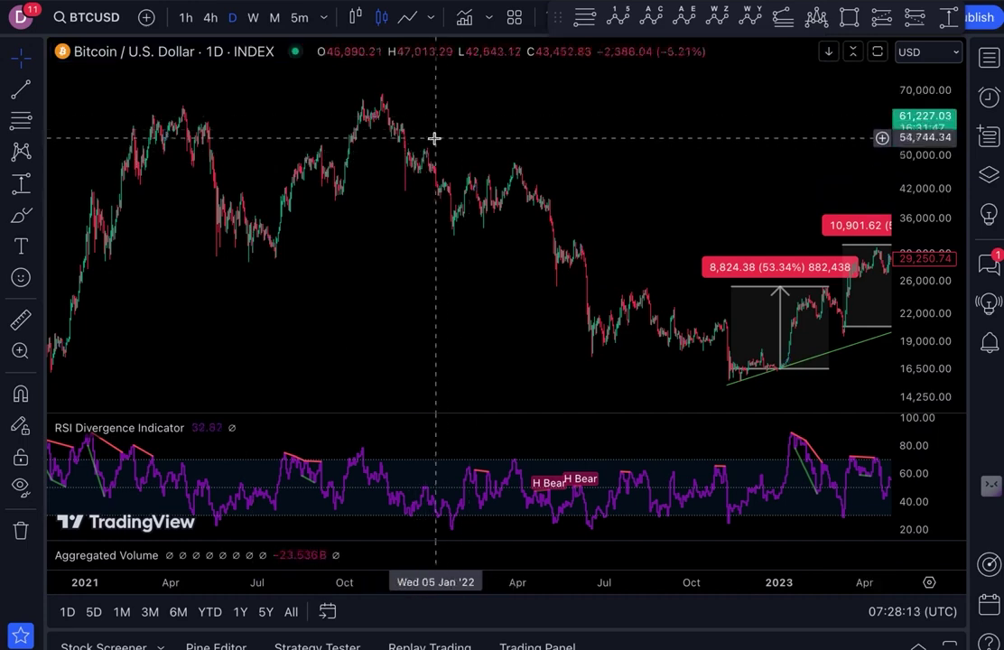
Measure the price drop from the December 2021 RSI low at about 48,460 to early January 2022 at about 41,010.
shift+click(417, 168)
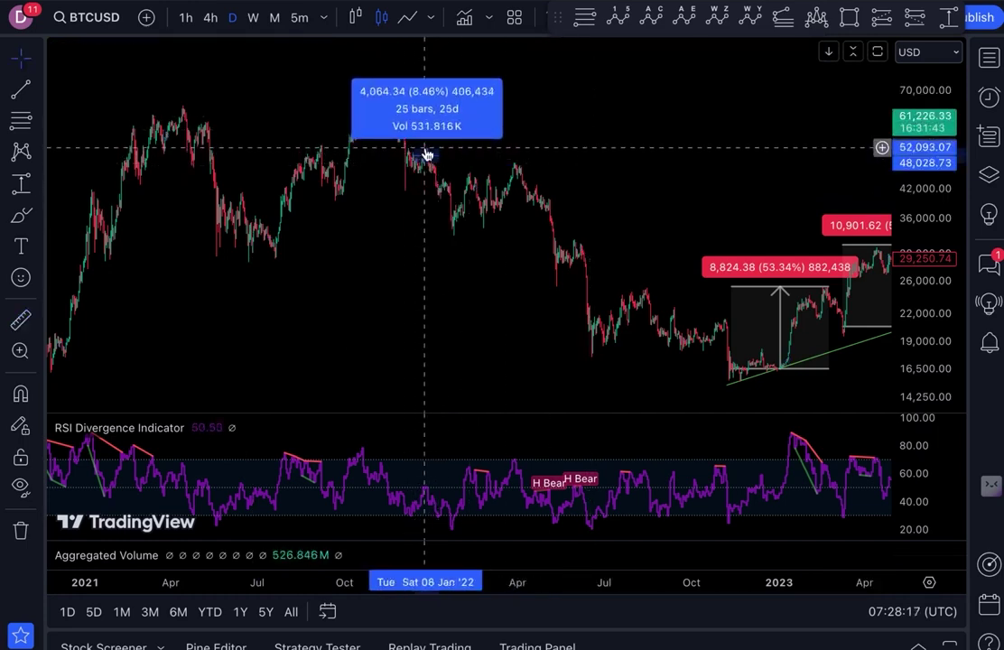
click(409, 167)
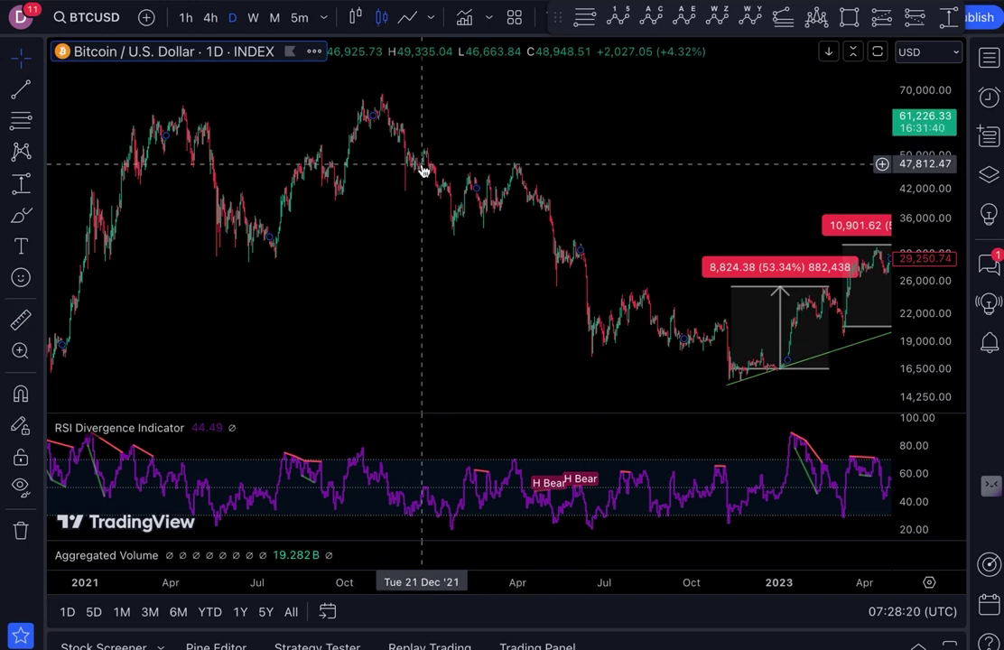
shift+click(411, 168)
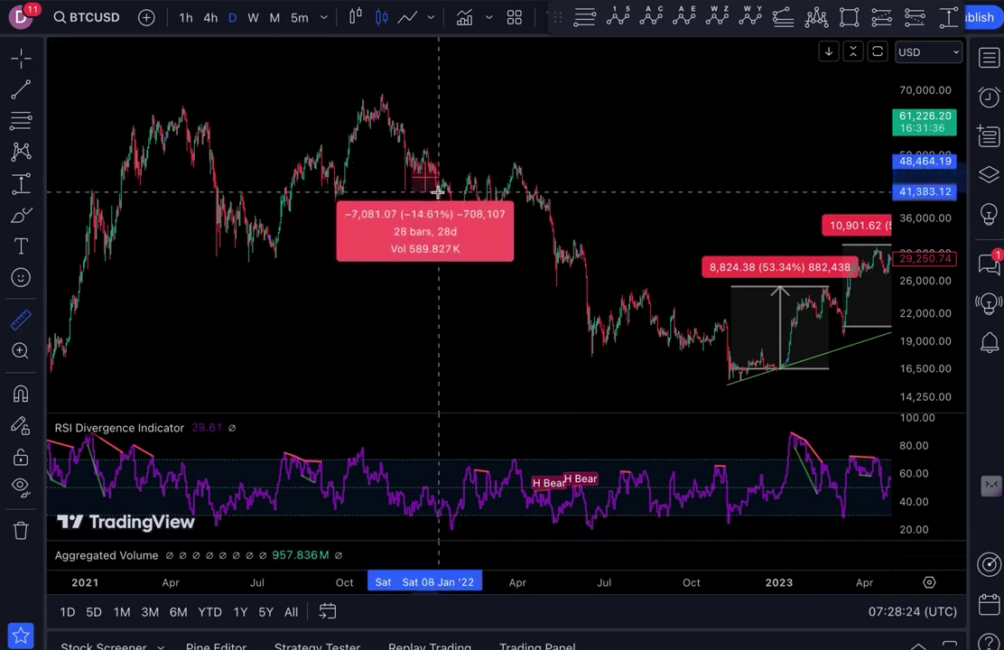
Switch to the 3Commas bot form to check its take profit and stop loss percentages, and clear the measurement back in TradingView.
click(329, 322)
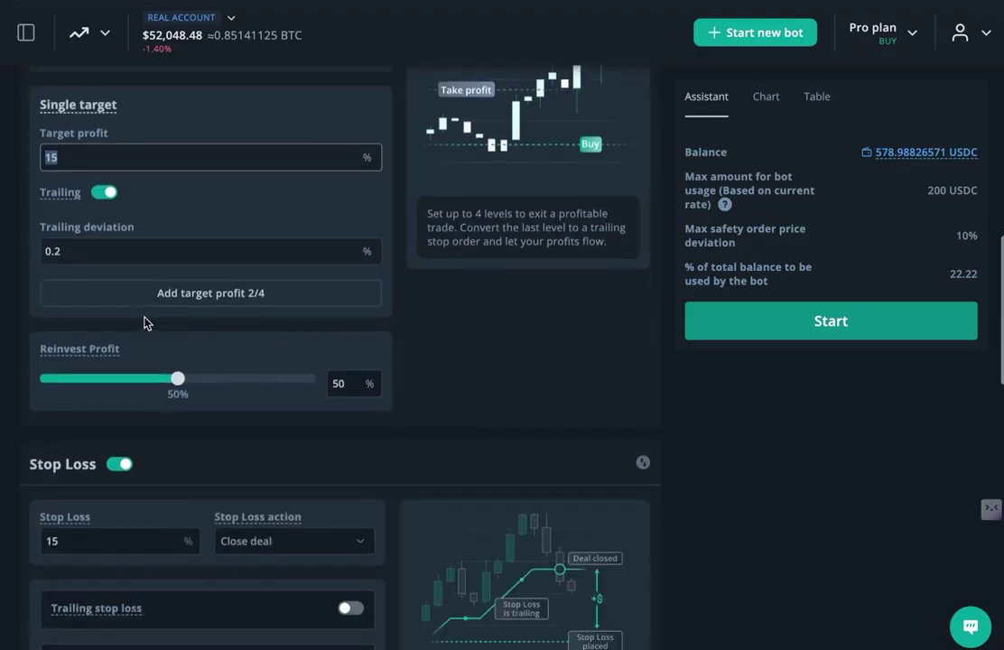
scroll(145, 323, down, 3)
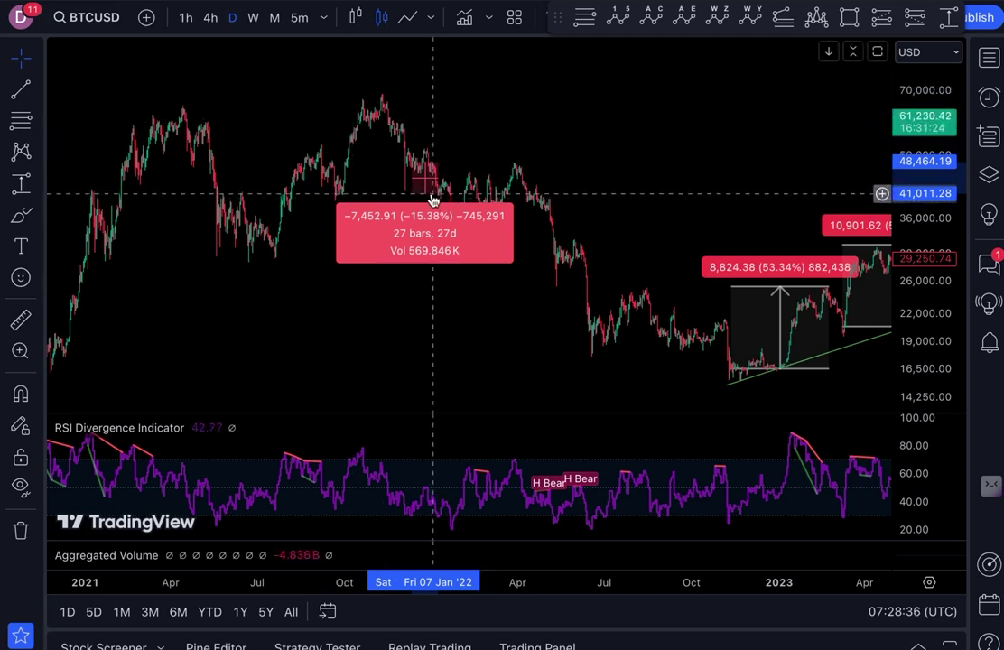
click(560, 145)
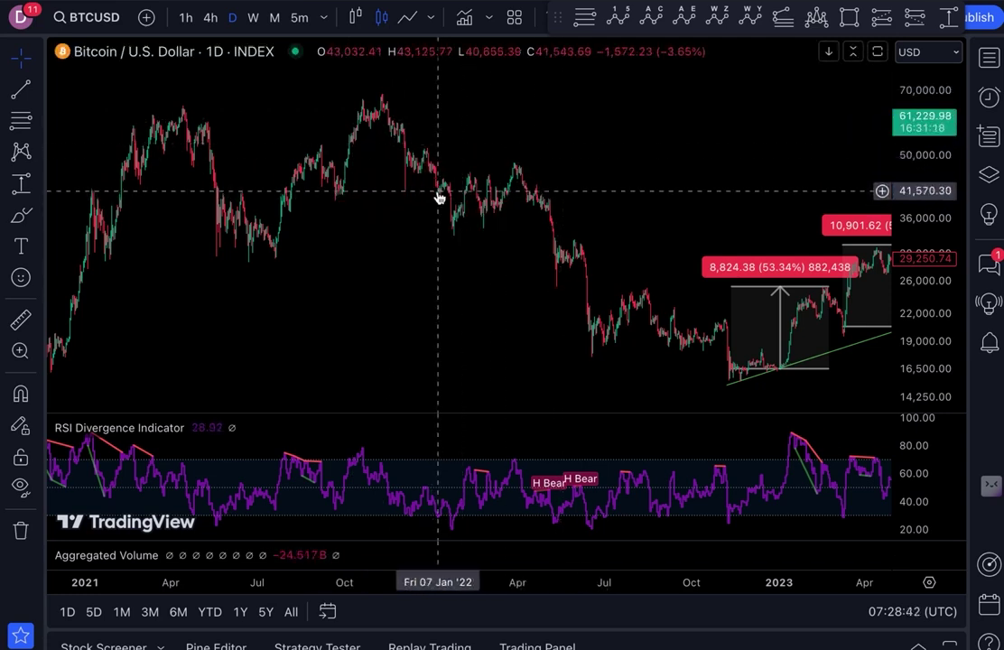
Measure the declines from the early January 2022 RSI low to about 15,400 in December 2022 and to the late-January low near 32,880.
shift+click(438, 189)
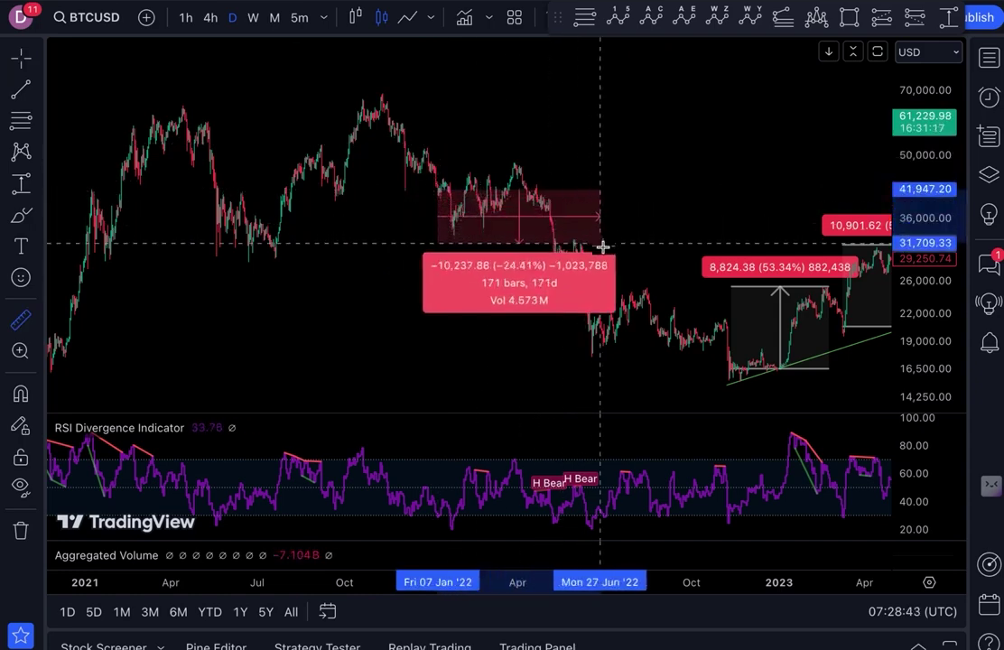
click(754, 383)
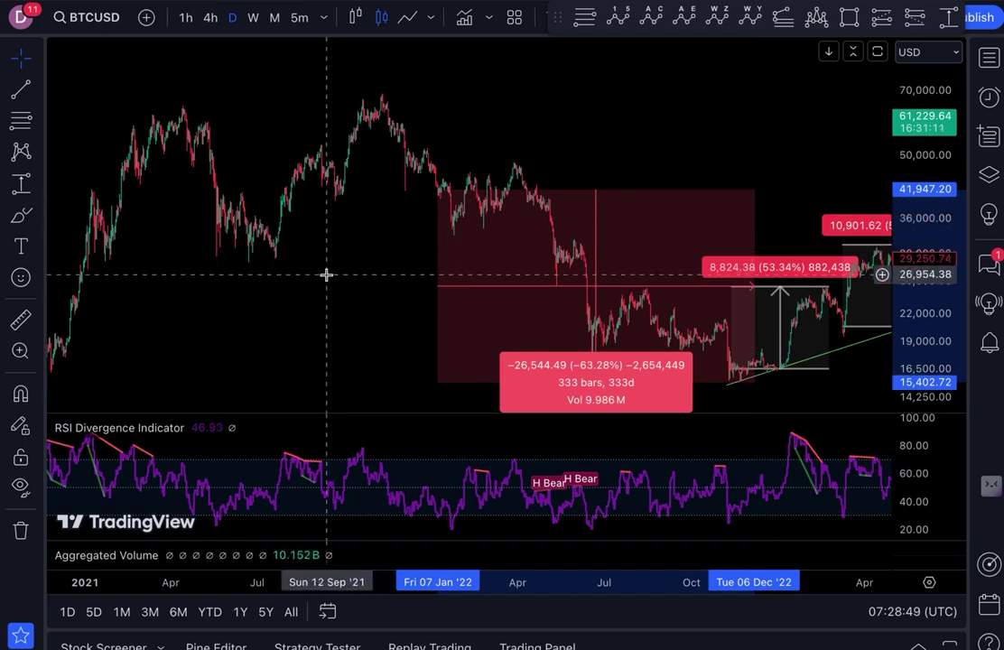
click(362, 197)
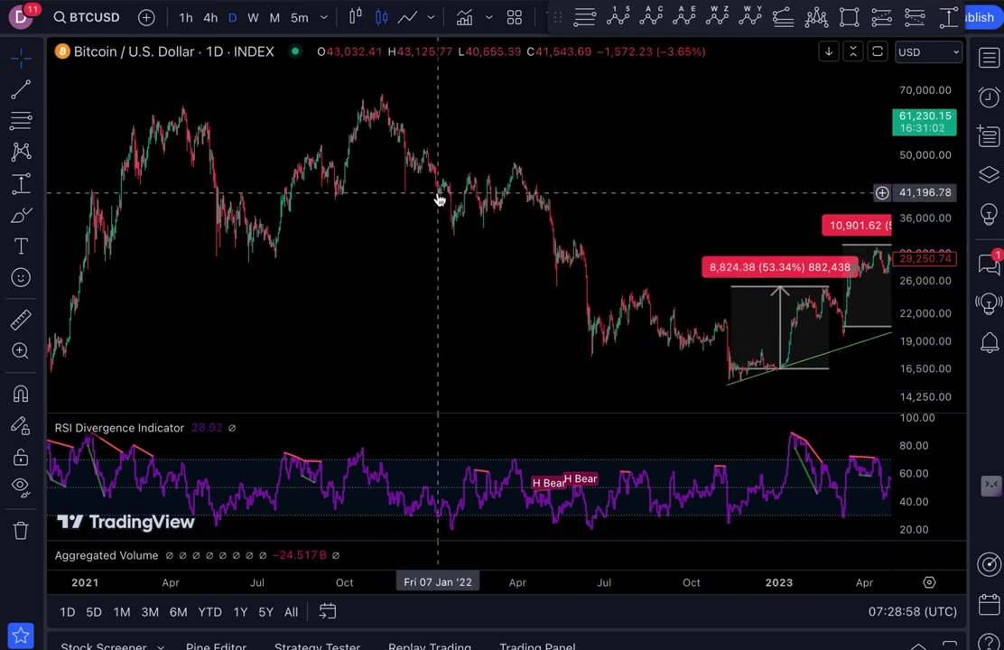
shift+click(440, 197)
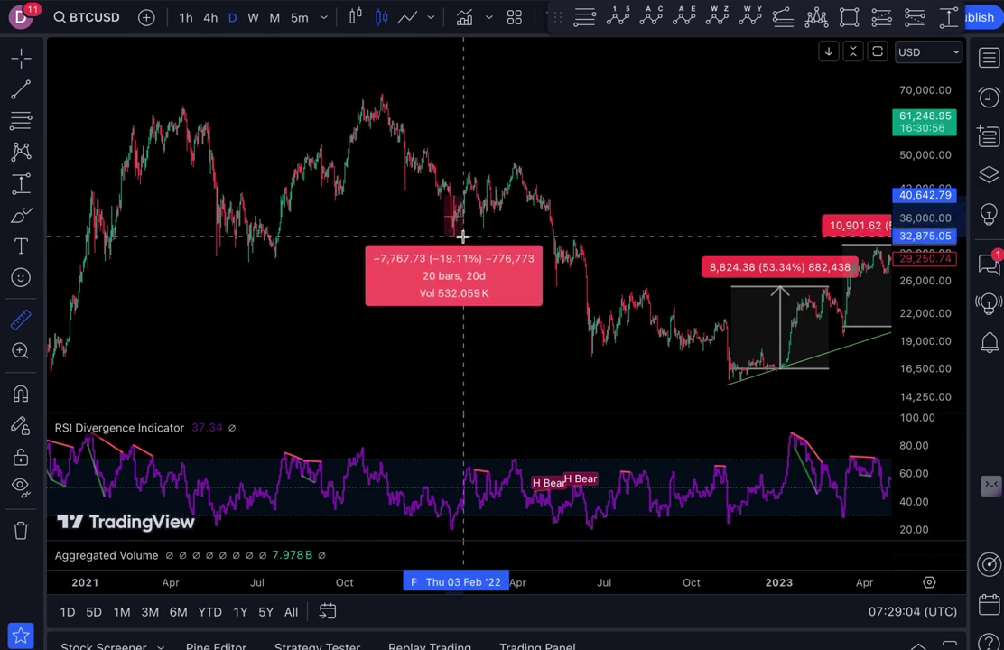
click(463, 236)
Measure the rebound from the late-January 2022 RSI low at about 35,340 up to about 45,500 in March 2022.
scroll(464, 235, up, 3)
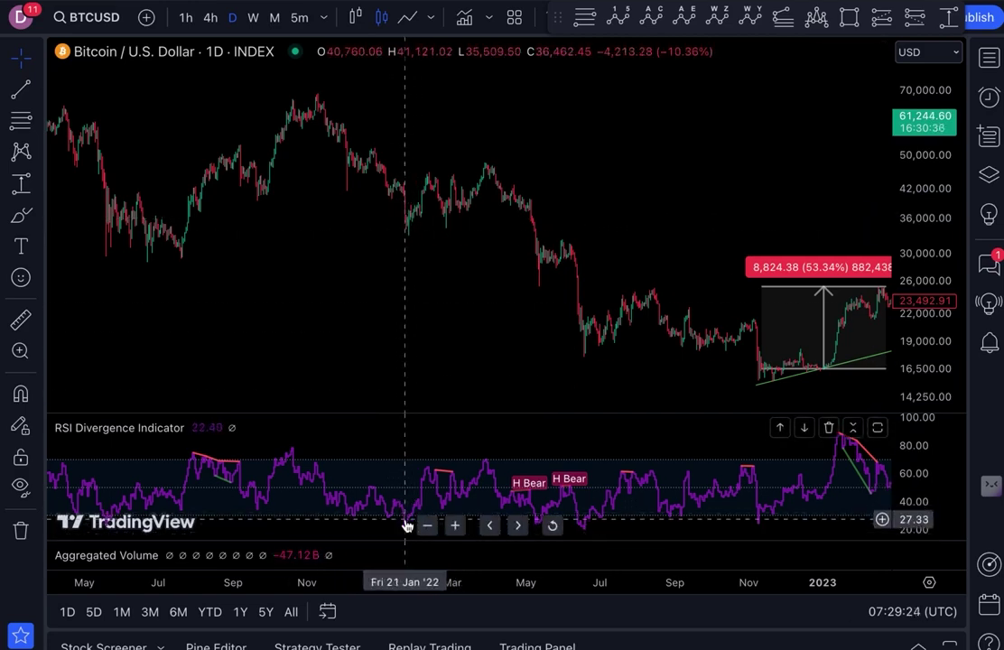
shift+click(411, 222)
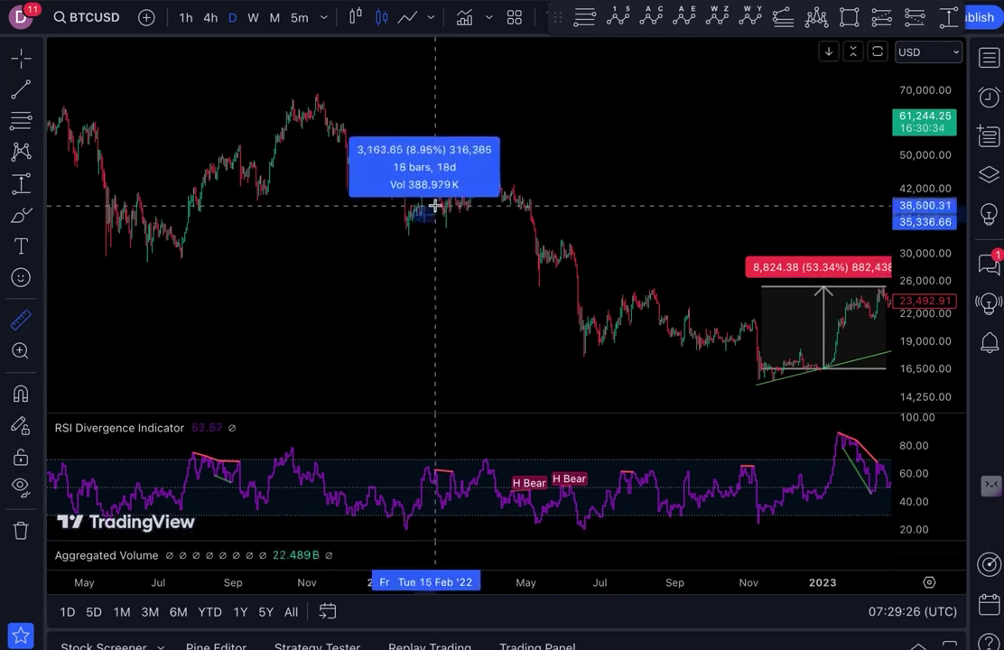
click(470, 175)
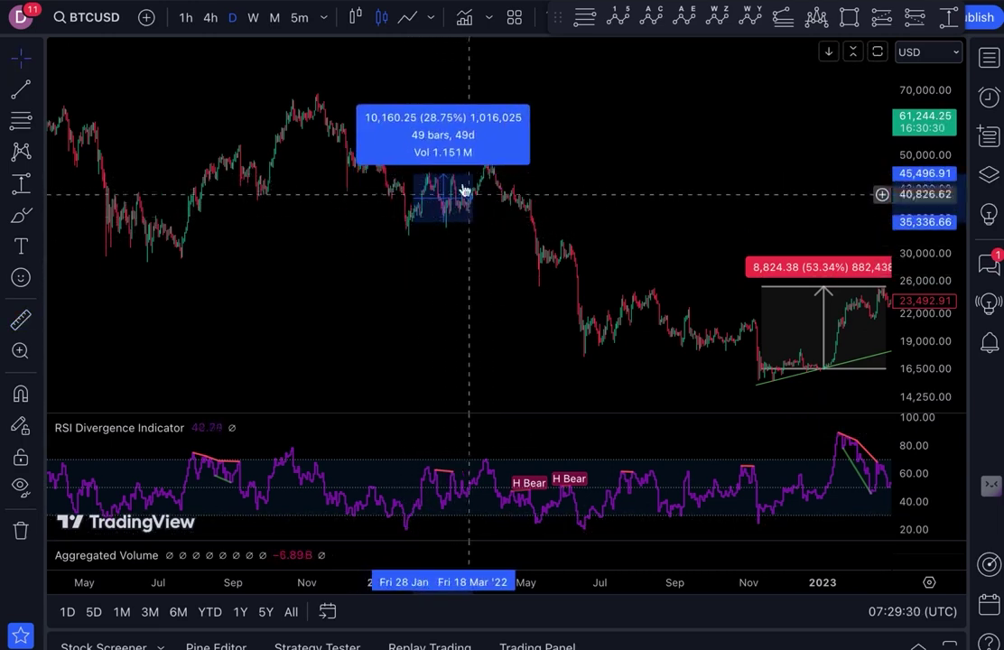
scroll(445, 162, down, 5)
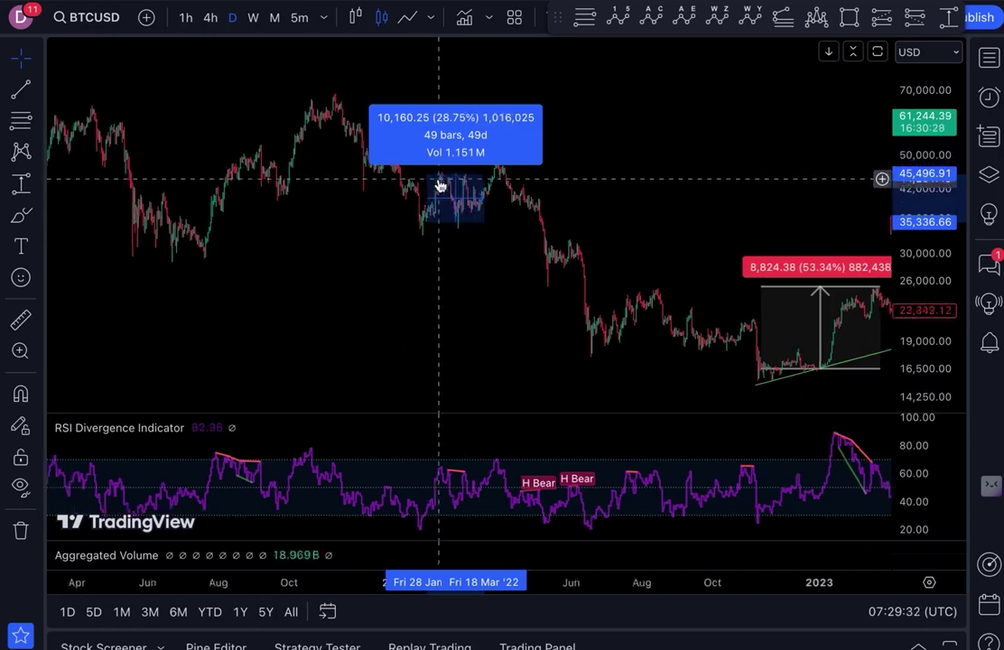
Measure price moves from the March 2020 RSI low at about 4,800 on the BTCUSD chart, clearing each measurement.
scroll(437, 179, down, 4)
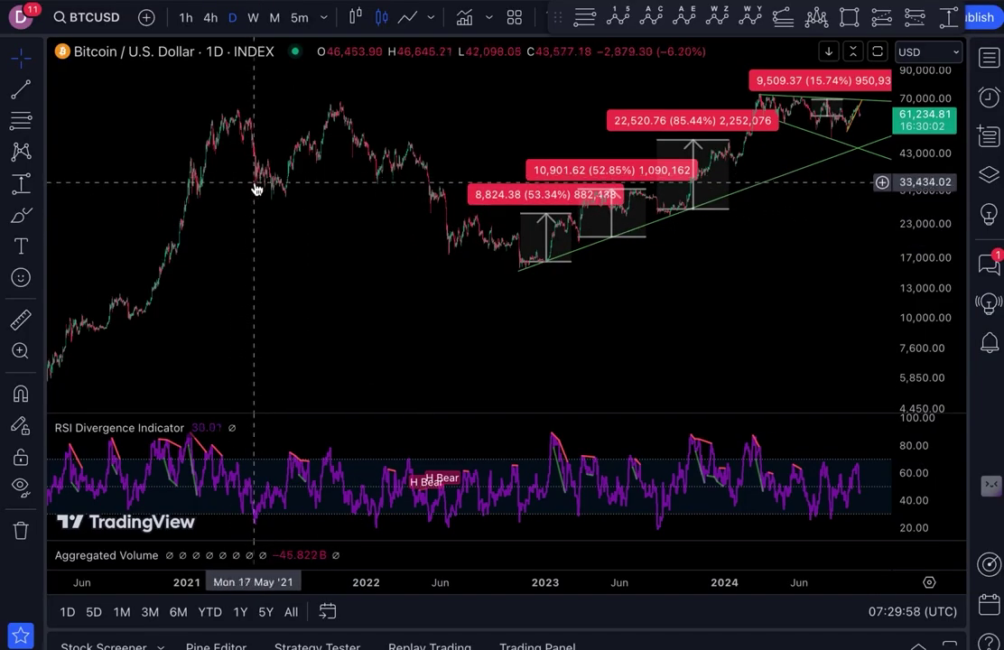
scroll(248, 166, down, 2)
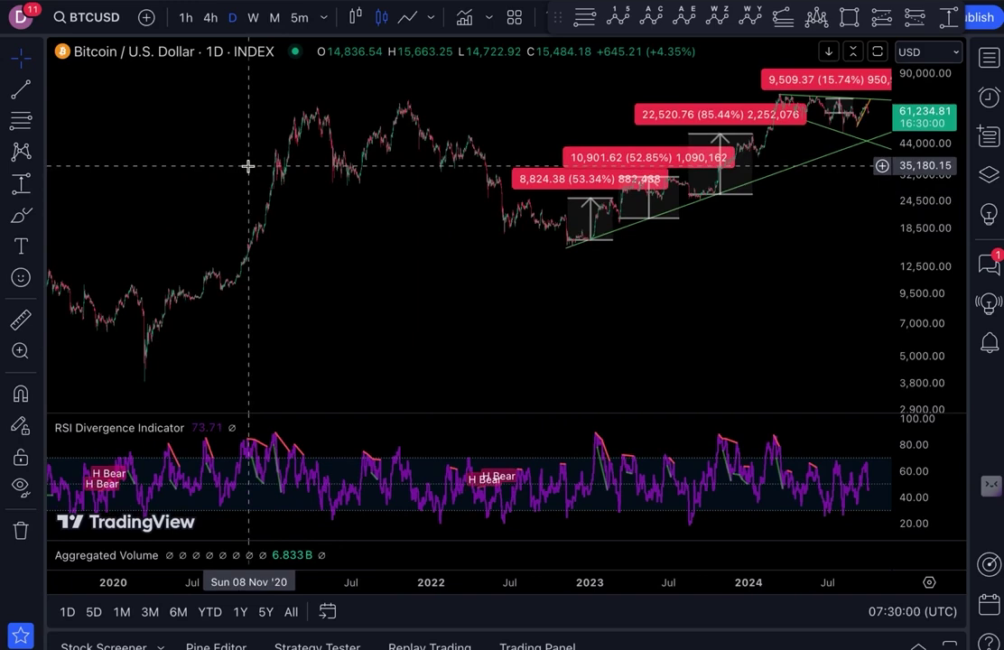
shift+click(149, 361)
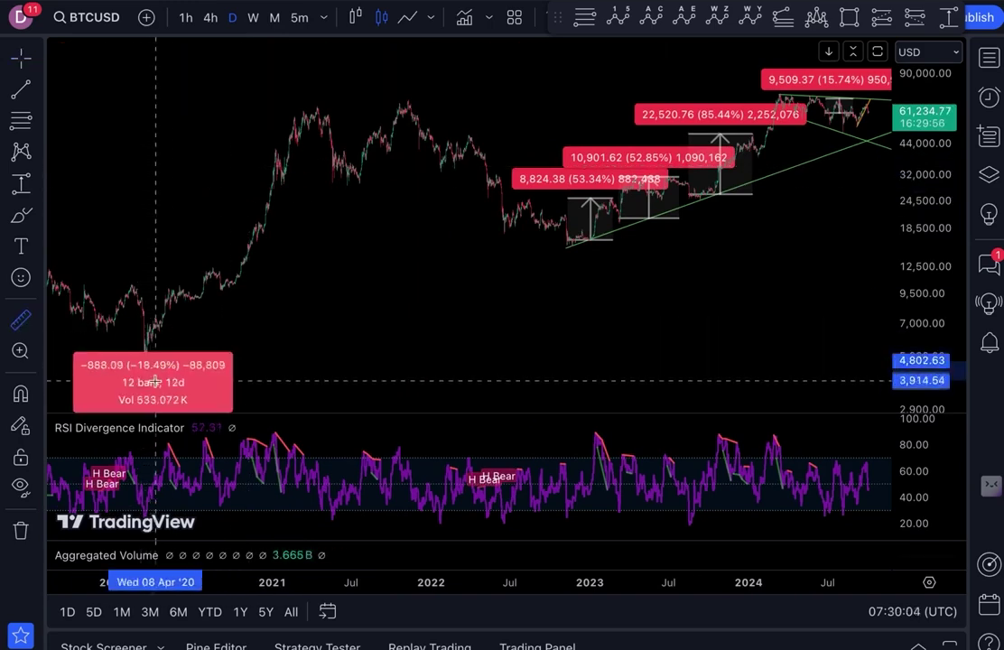
click(154, 372)
click(223, 312)
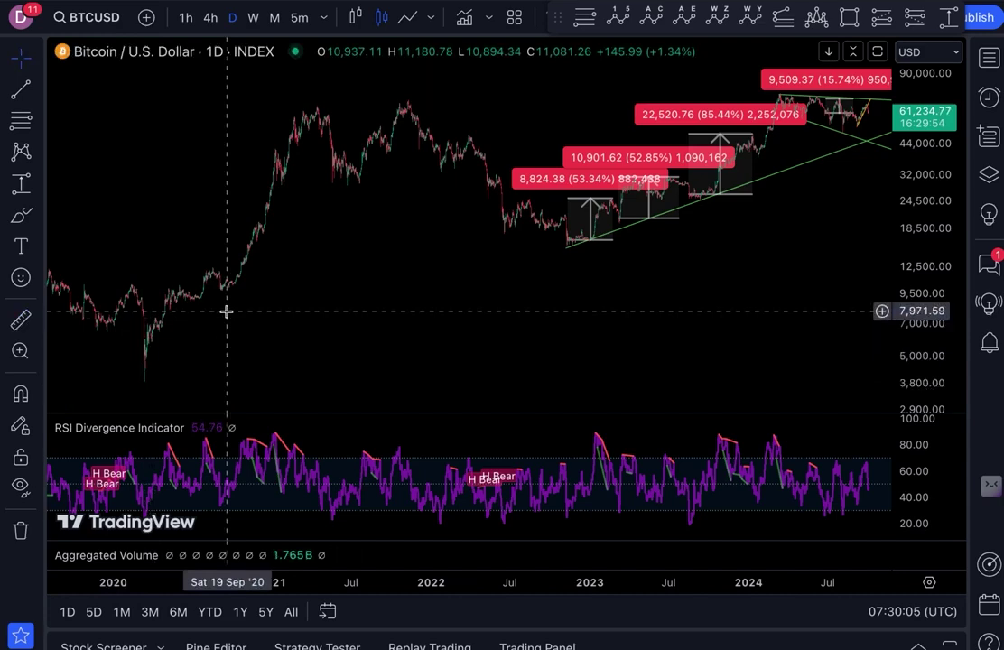
shift+click(156, 363)
click(186, 327)
click(337, 298)
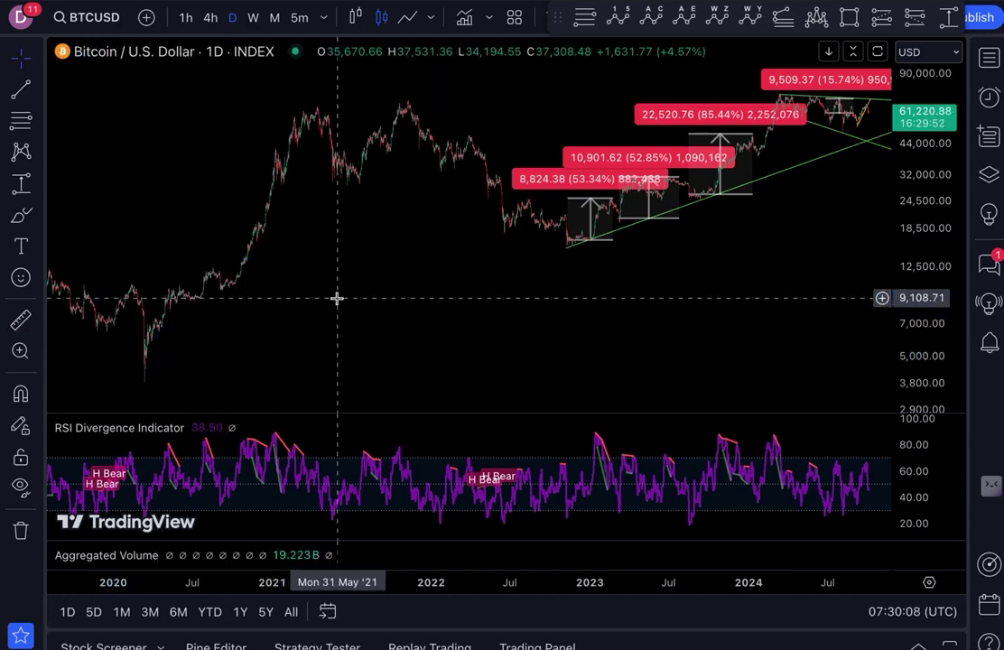
Switch to the 3Commas bot form and review its take profit, stop loss, safety order, advanced, pair and strategy settings.
scroll(337, 298, left, 1)
scroll(640, 246, right, 2)
scroll(641, 246, up, 1)
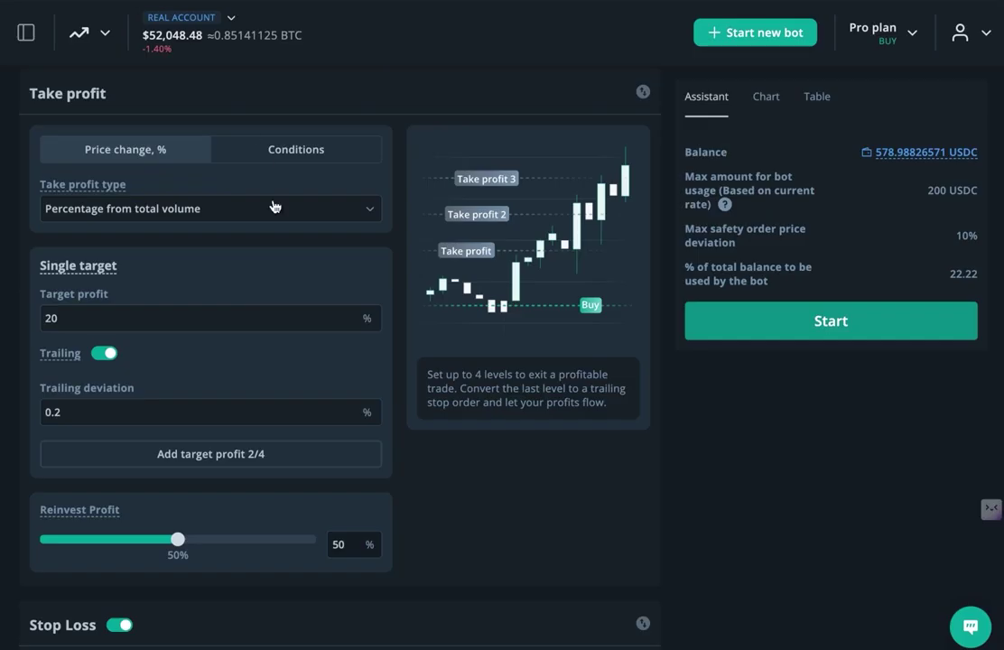
scroll(321, 305, down, 3)
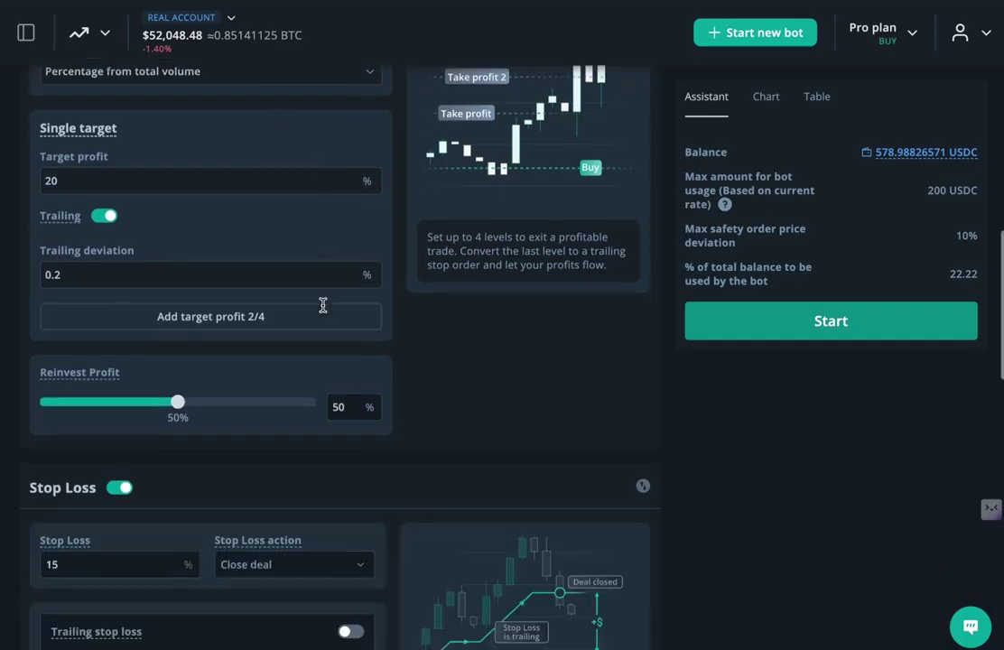
scroll(456, 347, down, 1)
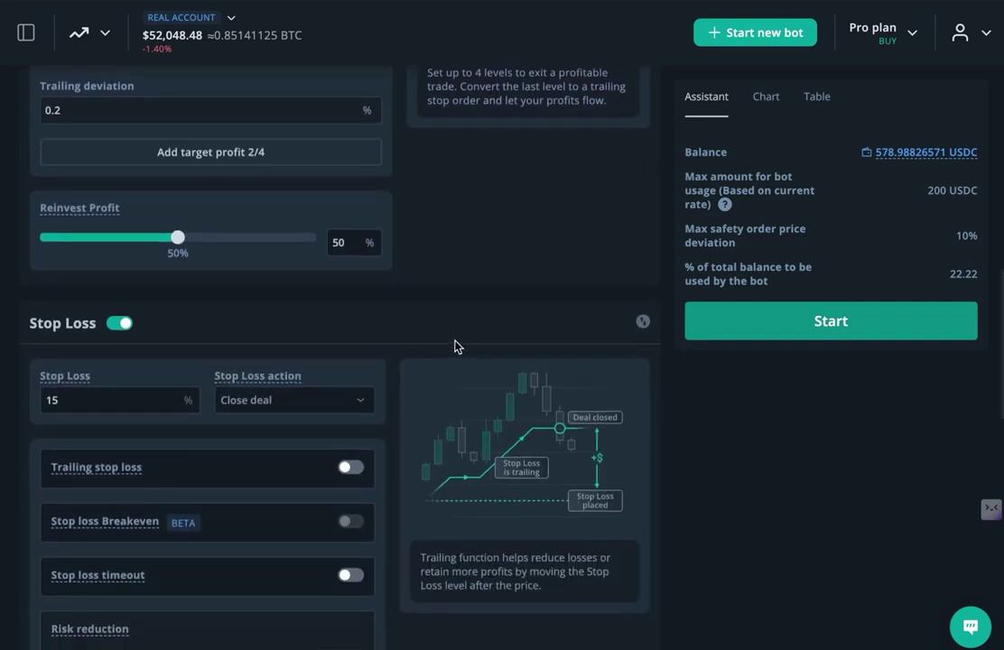
scroll(455, 333, down, 3)
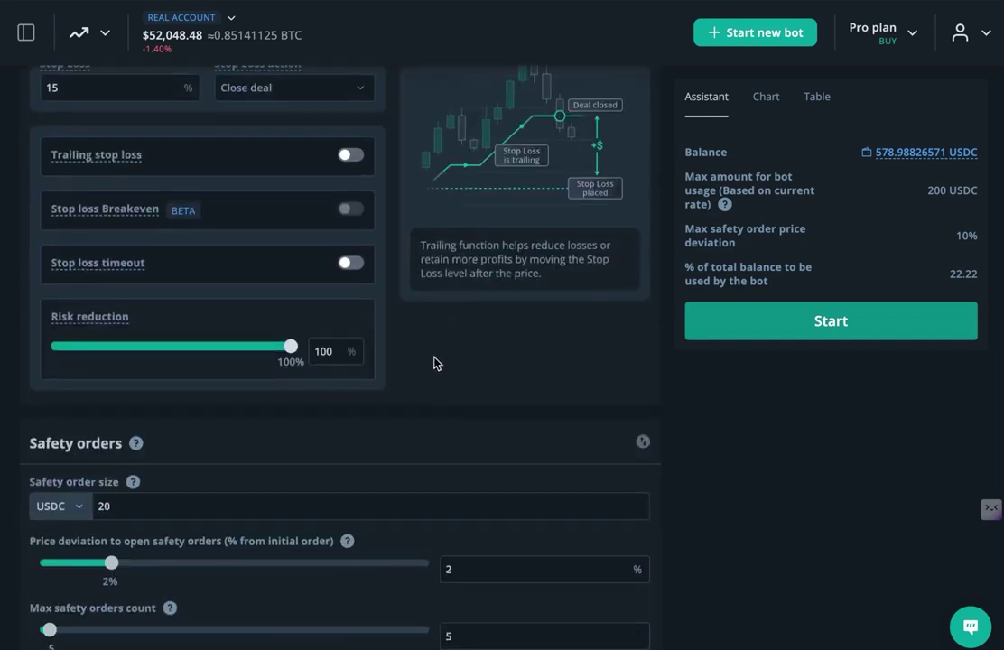
scroll(435, 363, down, 2)
scroll(434, 363, down, 4)
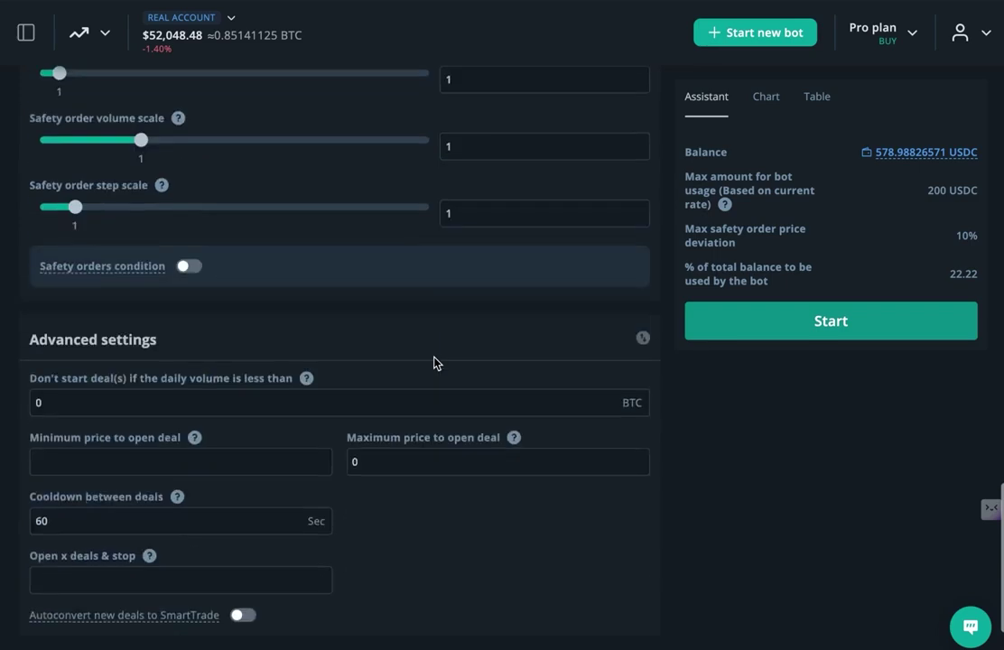
scroll(434, 363, up, 15)
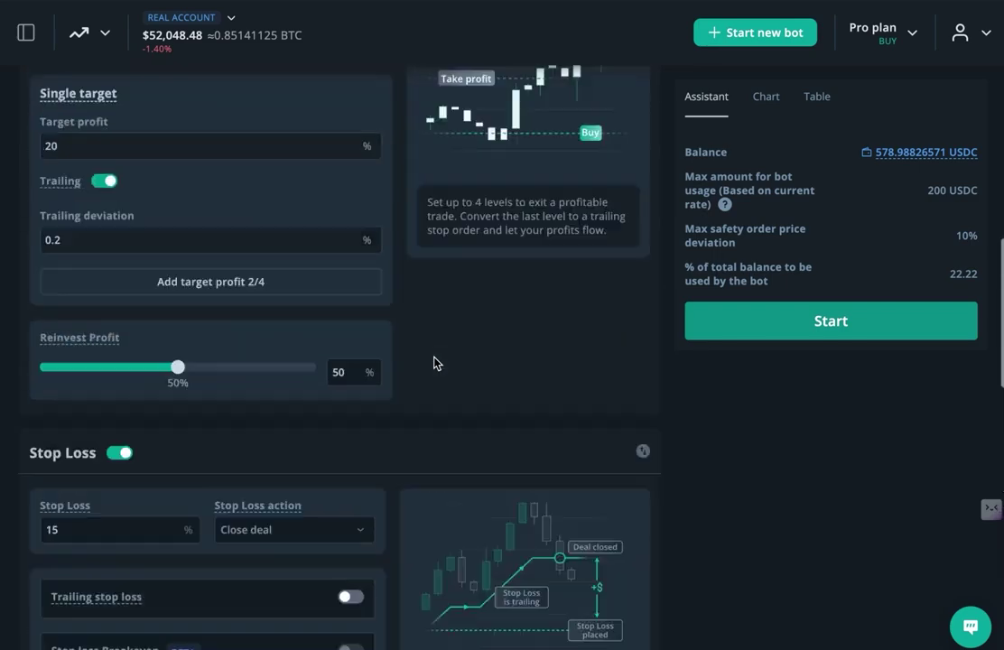
scroll(434, 363, up, 2)
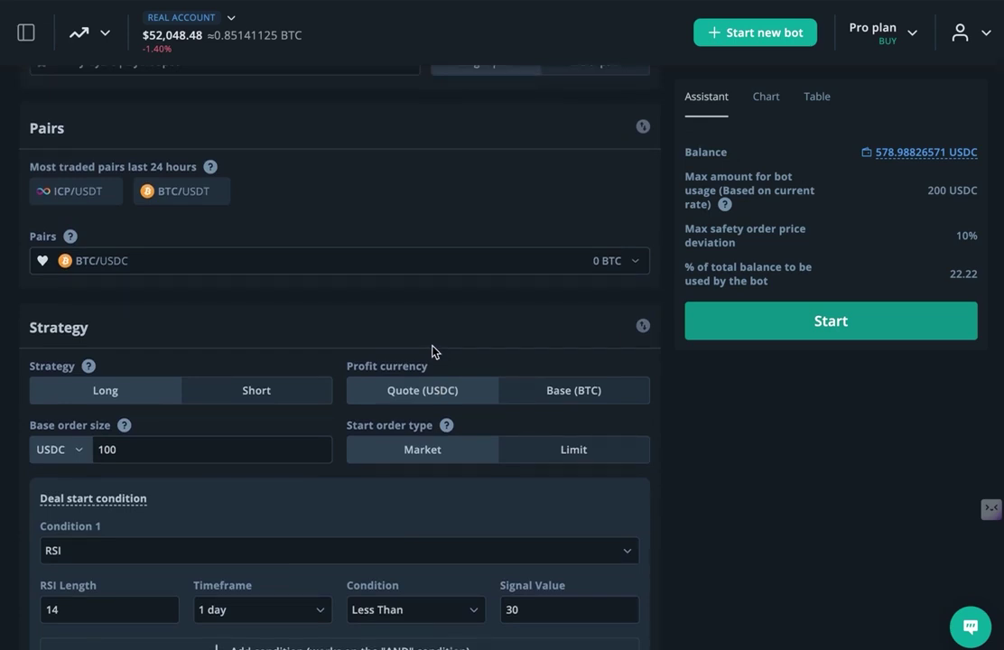
scroll(432, 351, up, 2)
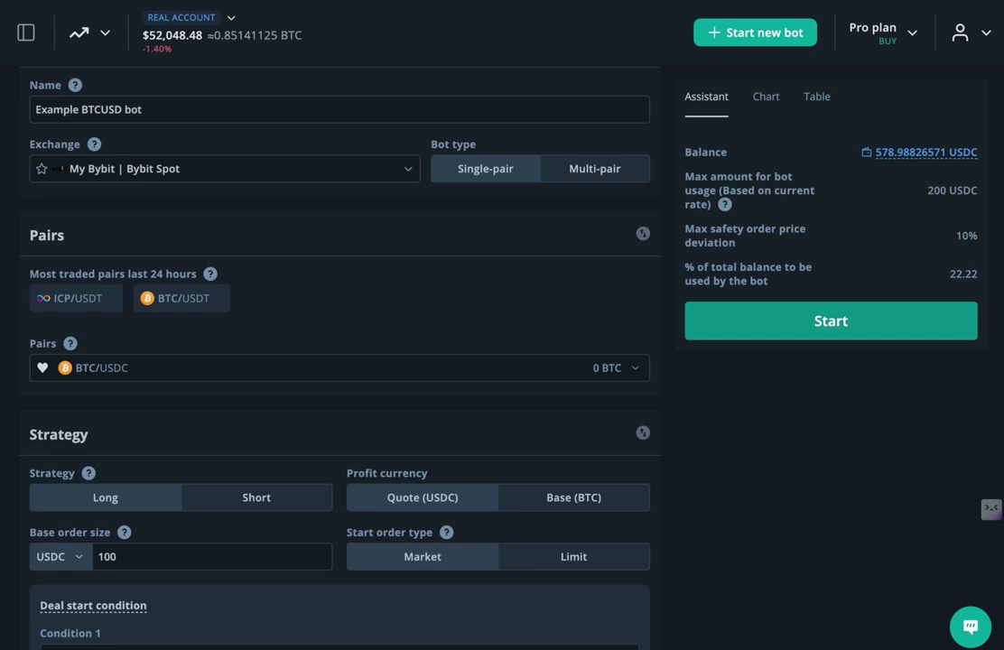
Look over the bot's exchange choices and the Bybit airdrop and welcome rewards sign-up pages, keeping the Bybit Spot account.
click(183, 163)
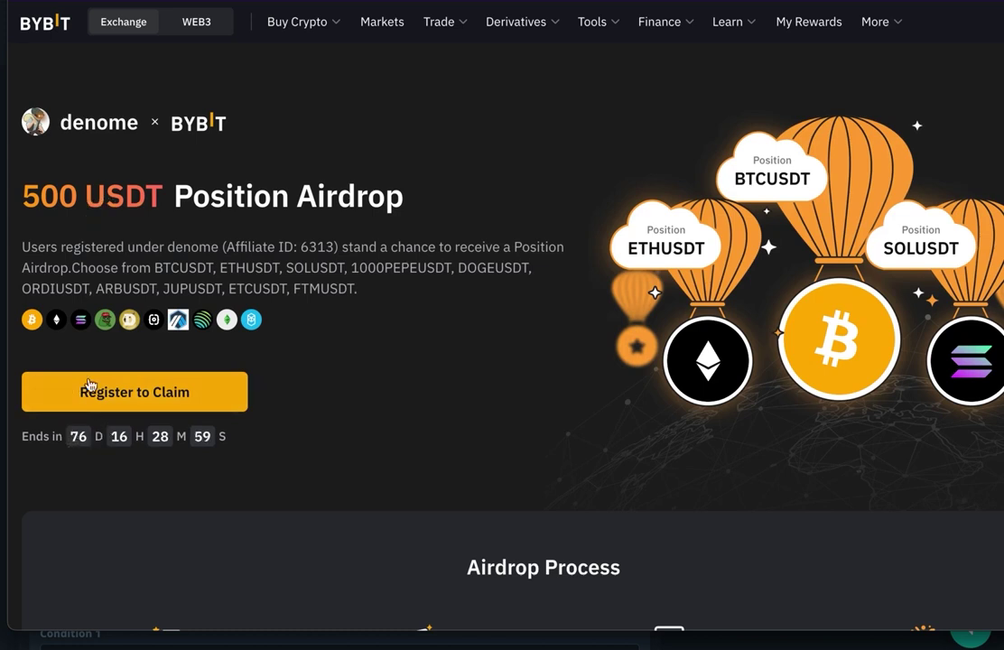
drag(29, 195, 393, 183)
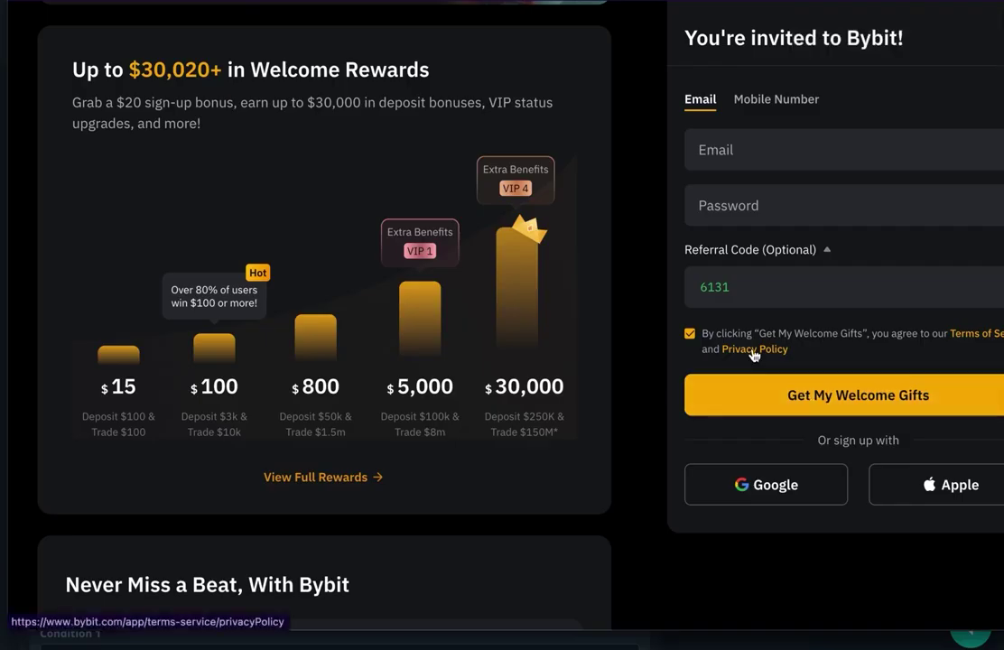
scroll(754, 356, up, 2)
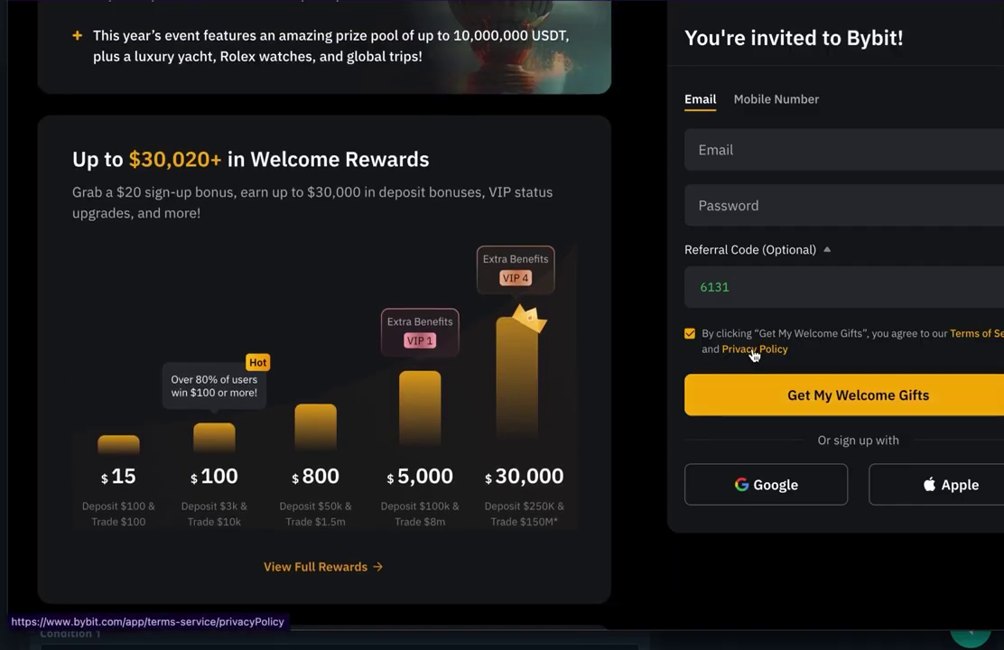
scroll(754, 356, up, 1)
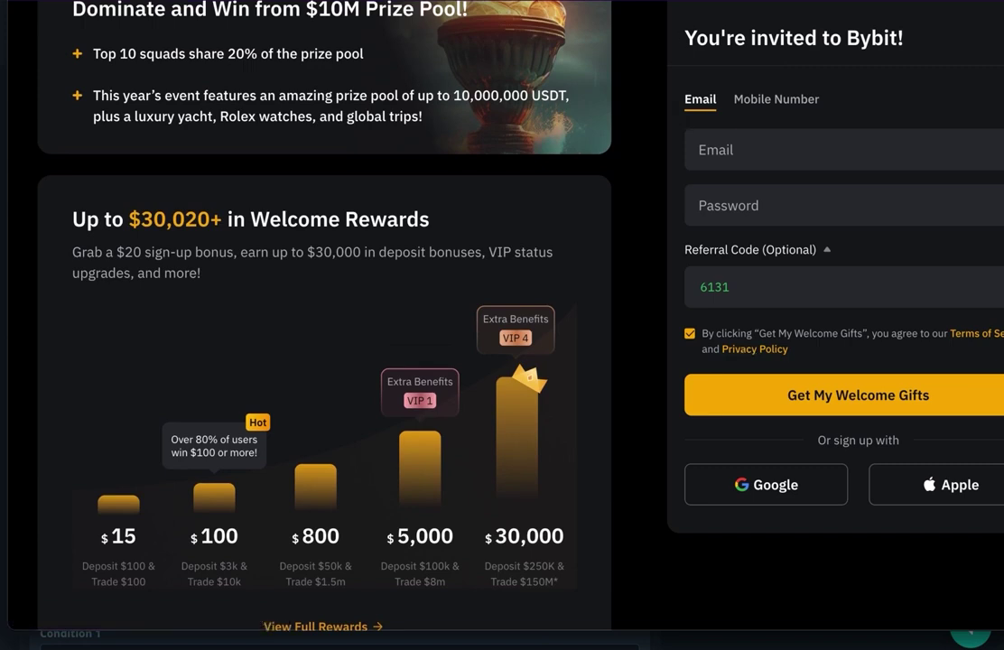
scroll(422, 287, down, 2)
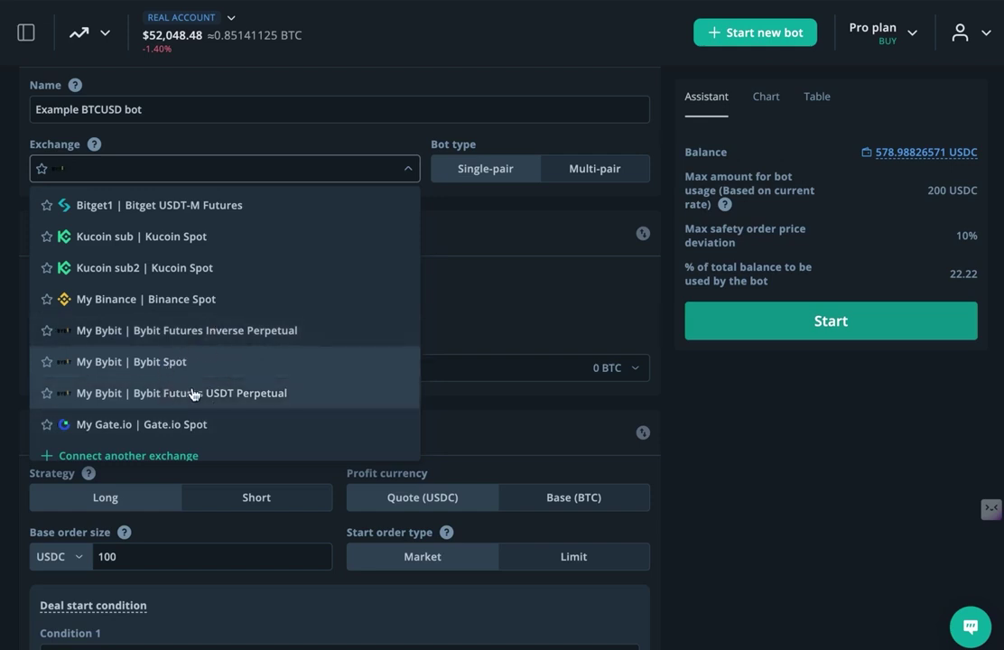
click(450, 229)
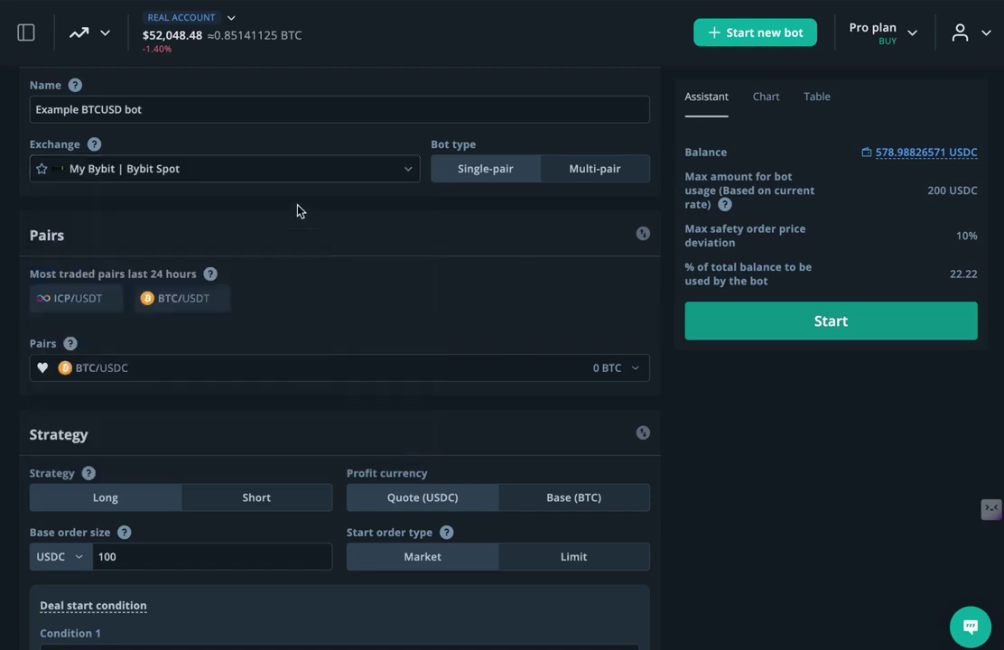
Go to the DCA bots list and check the PAXG/BTC Binance bot's total and average daily PnL.
scroll(251, 197, up, 2)
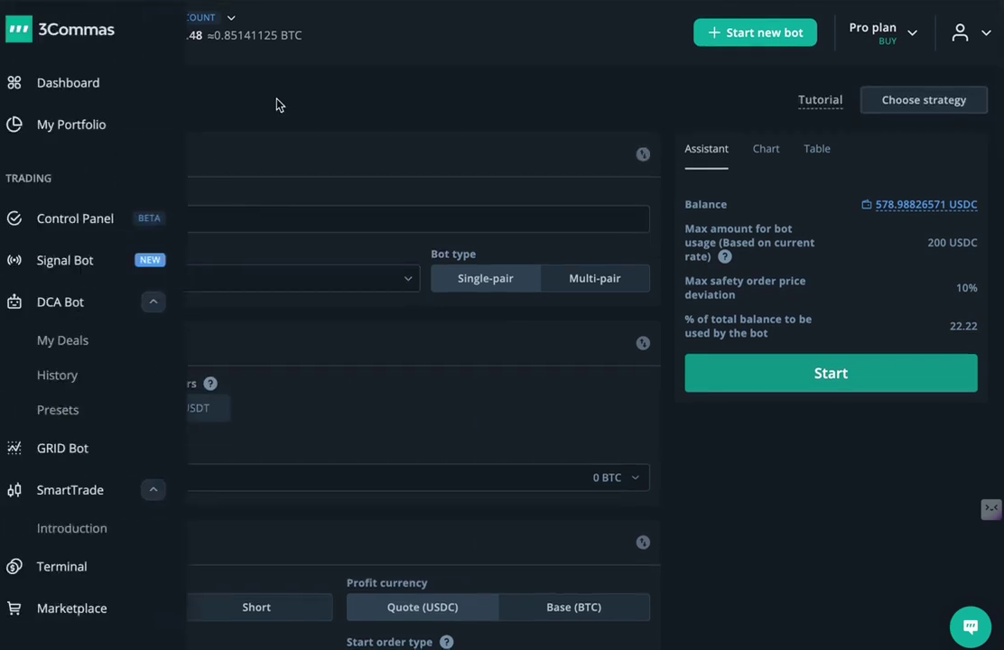
mouse_move(26, 33)
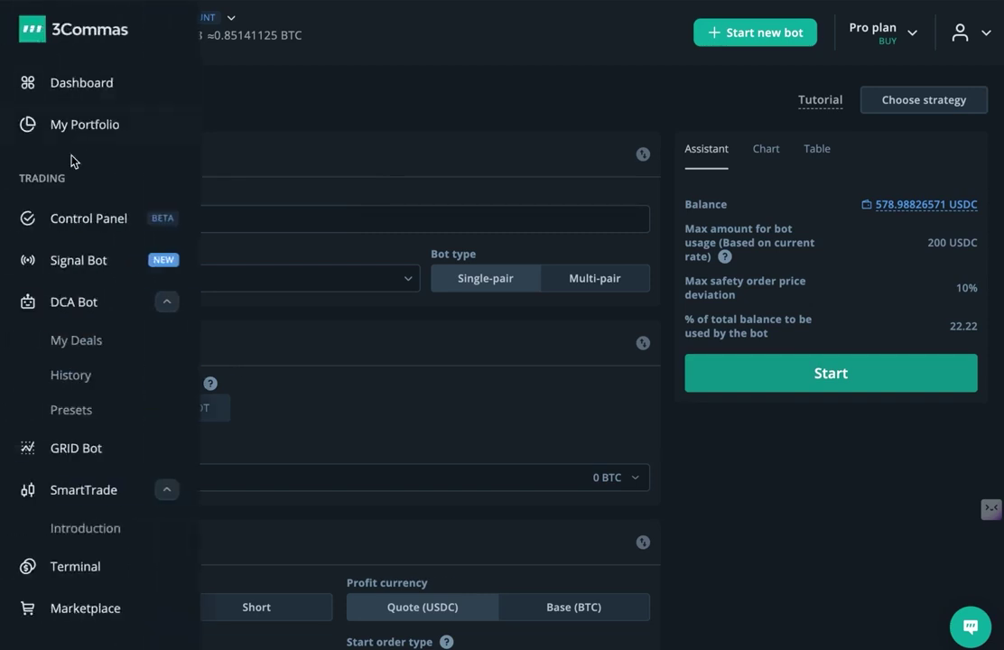
click(82, 300)
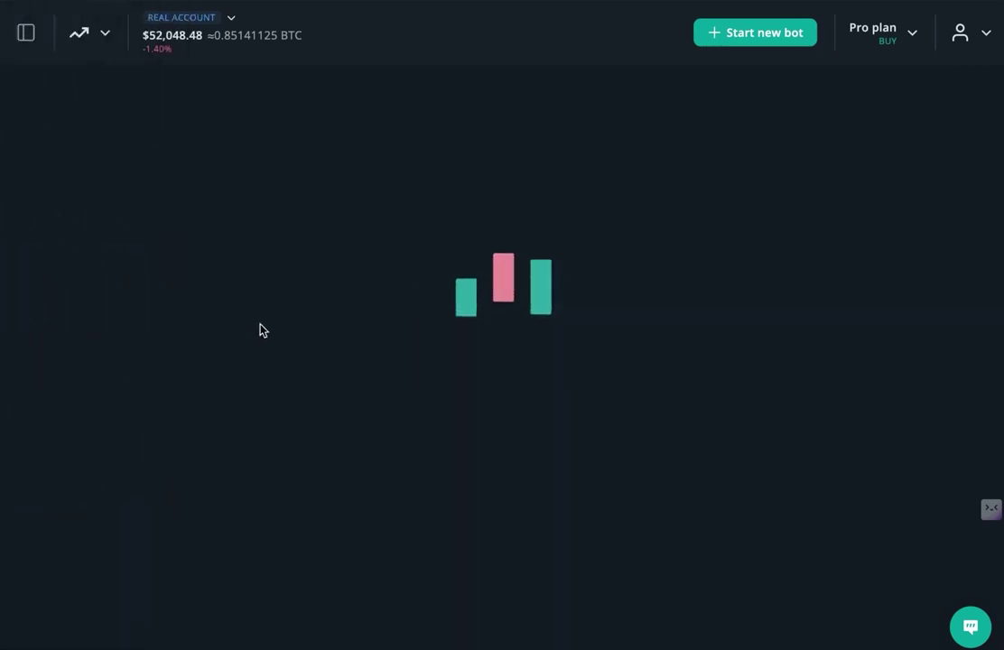
scroll(441, 284, down, 8)
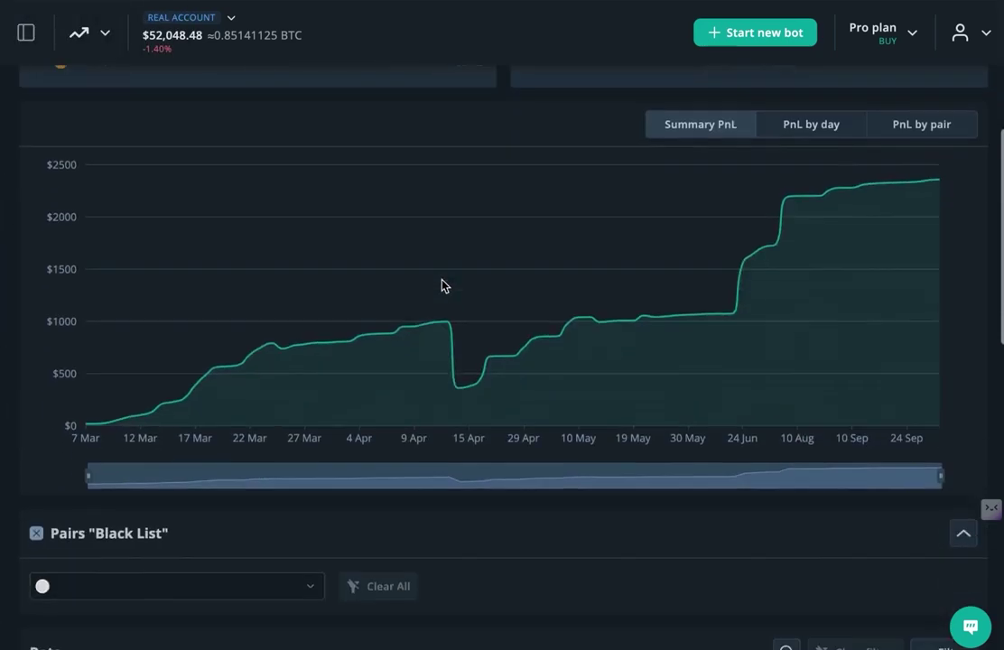
scroll(442, 286, down, 5)
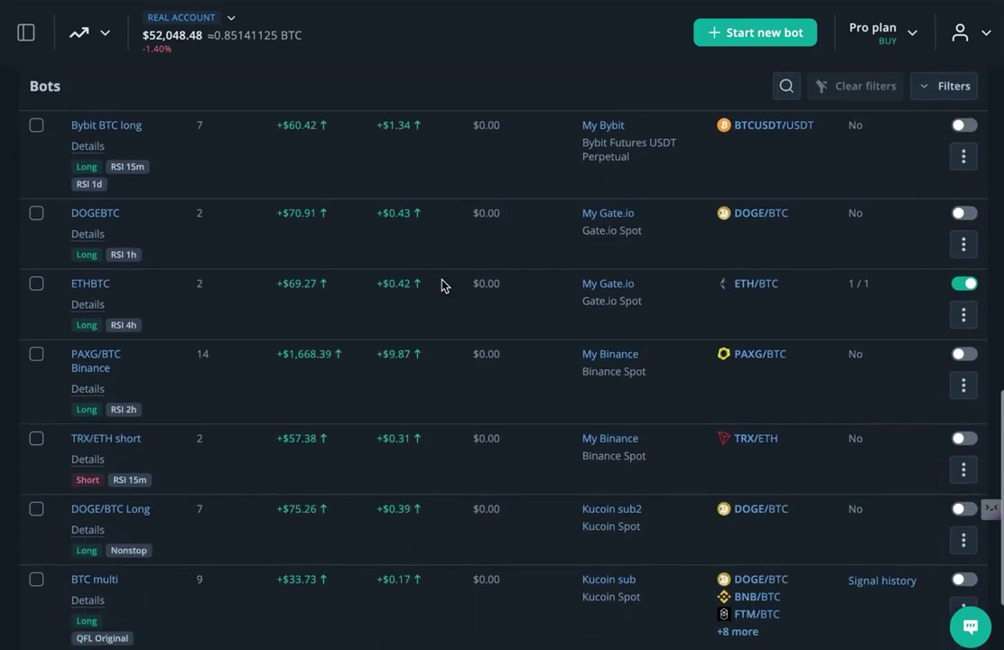
drag(273, 354, 395, 354)
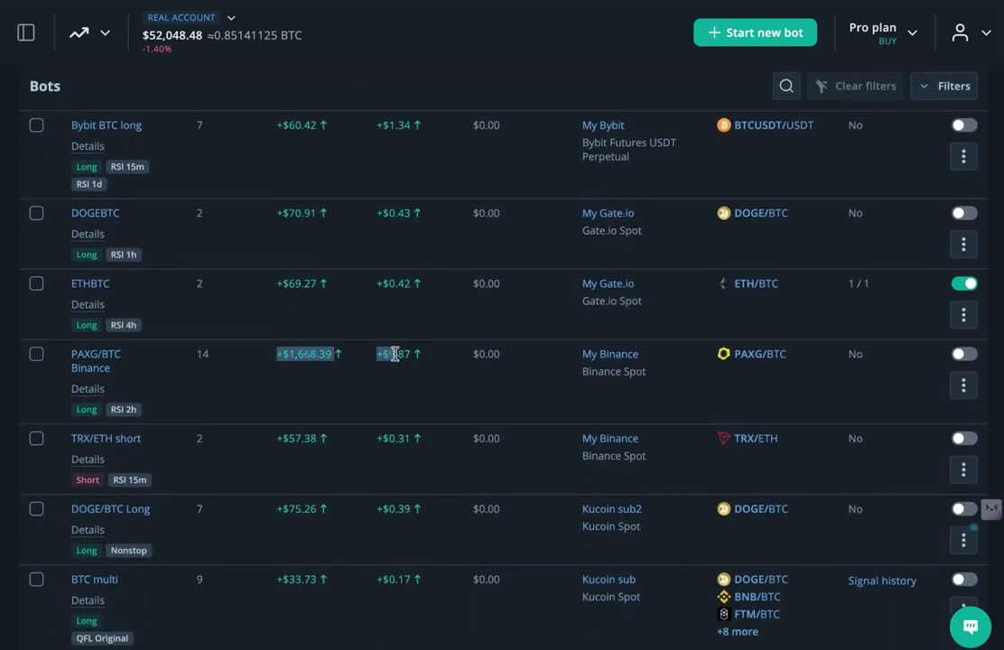
click(395, 354)
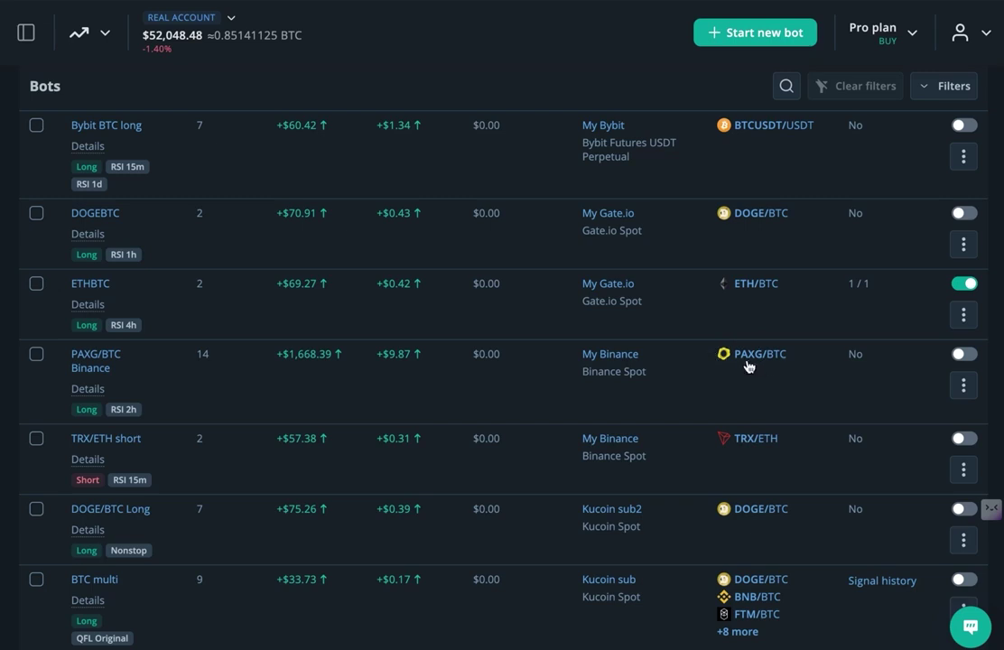
Open the PAXG/BTC Binance bot's details and check its name and pair.
click(90, 367)
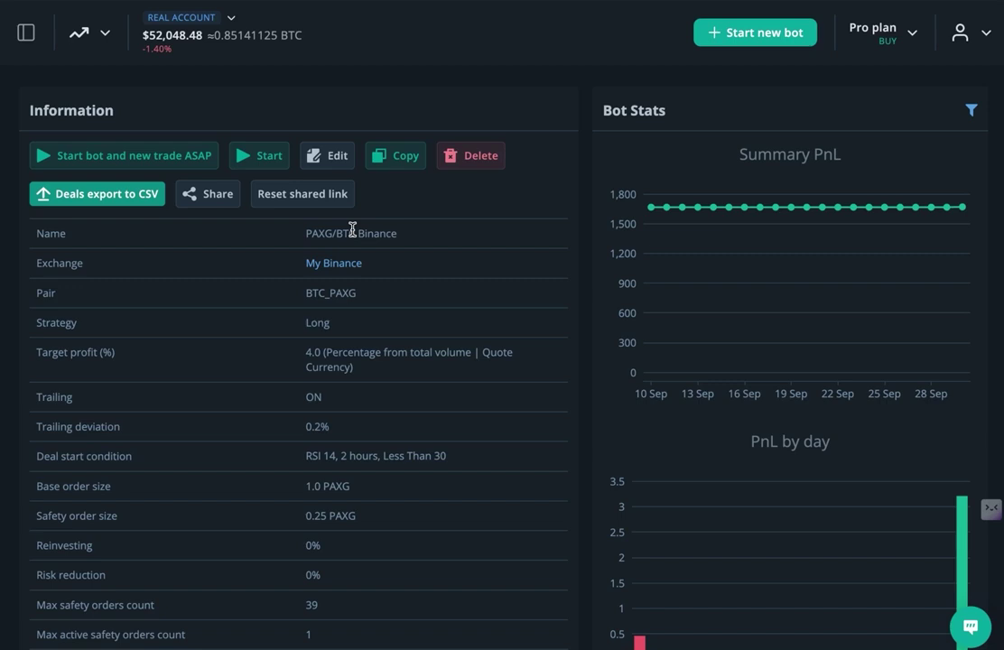
mouse_move(339, 230)
mouse_down()
mouse_move(305, 233)
mouse_move(355, 232)
mouse_up()
click(334, 232)
drag(353, 230, 306, 236)
click(333, 231)
click(247, 112)
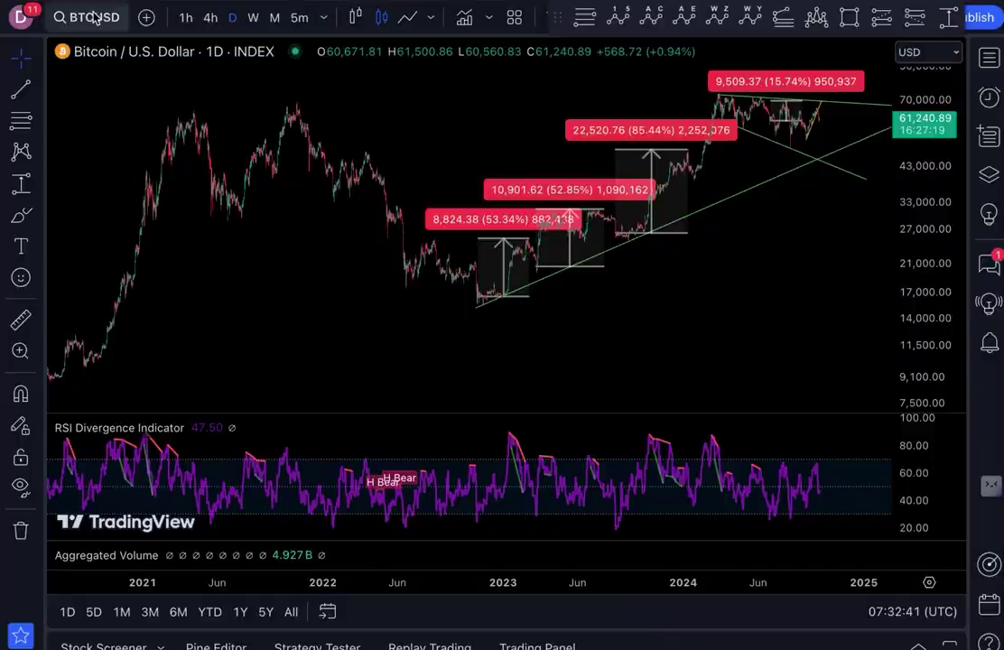
Switch to TradingView, load the Binance PAXGBTC chart and look over its price history from 2020 to 2024.
click(91, 17)
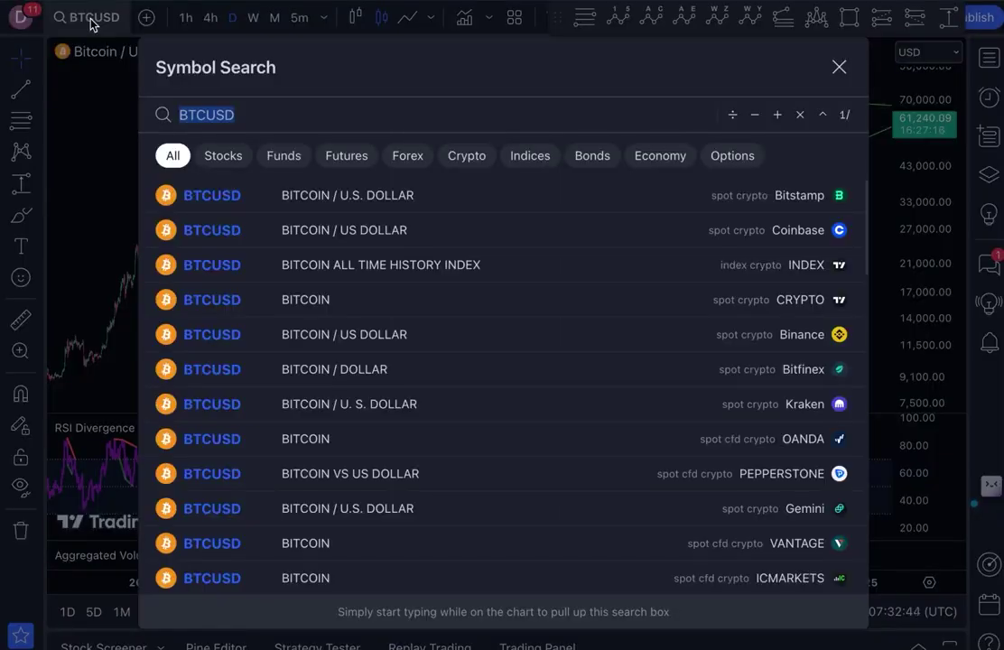
text(PAXGBTC)
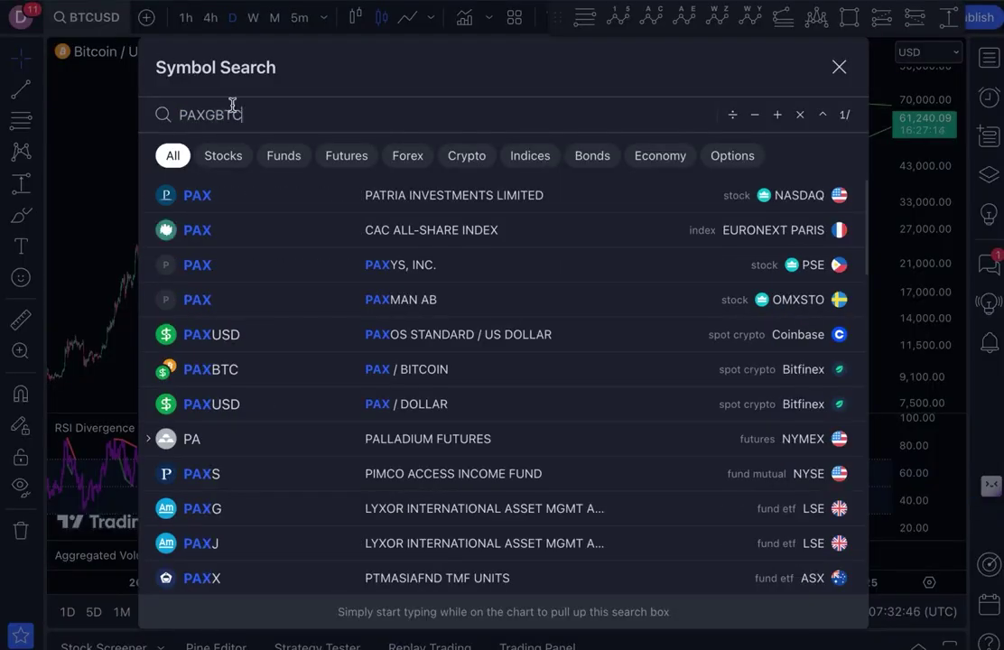
click(309, 229)
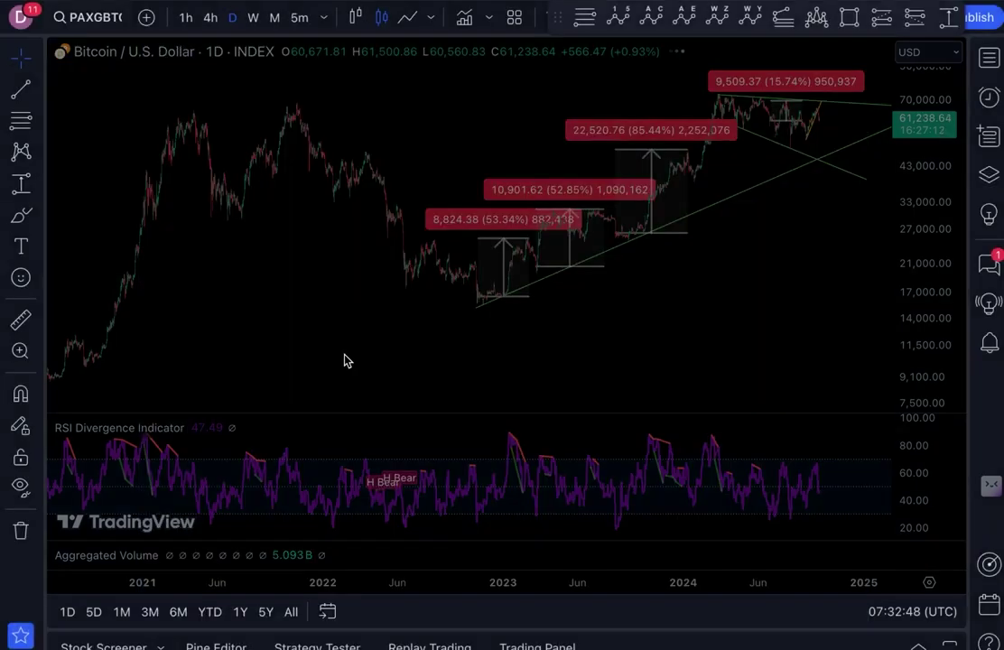
scroll(436, 300, up, 8)
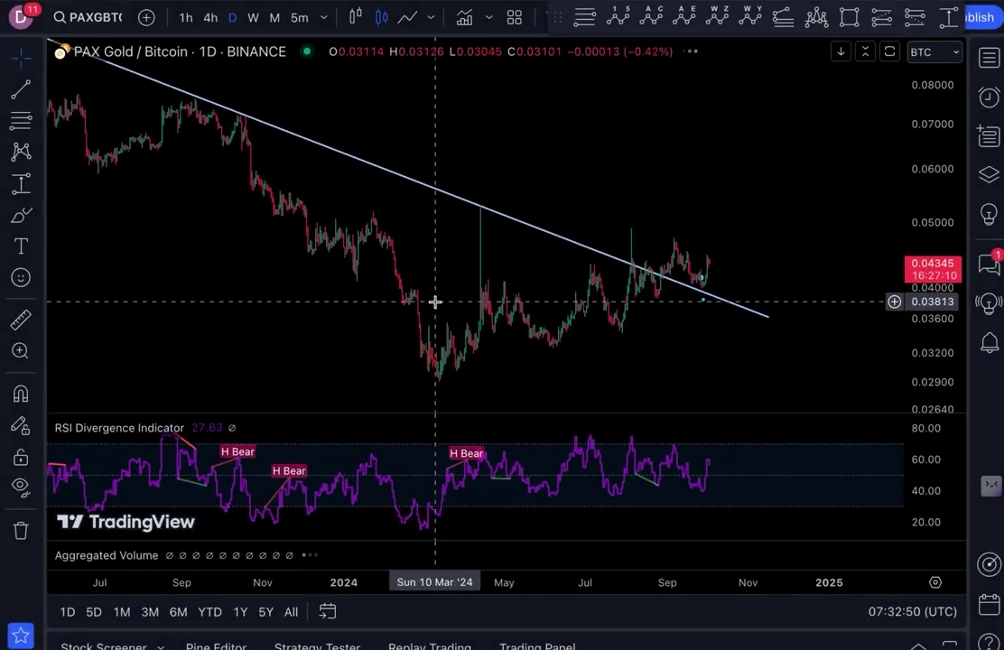
scroll(435, 301, down, 6)
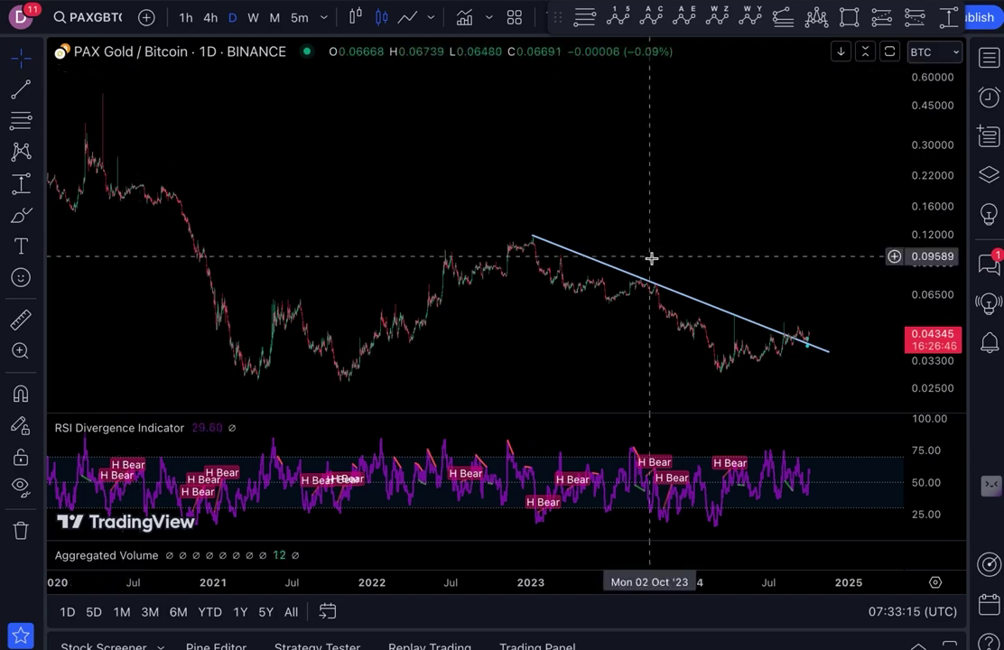
scroll(818, 332, up, 5)
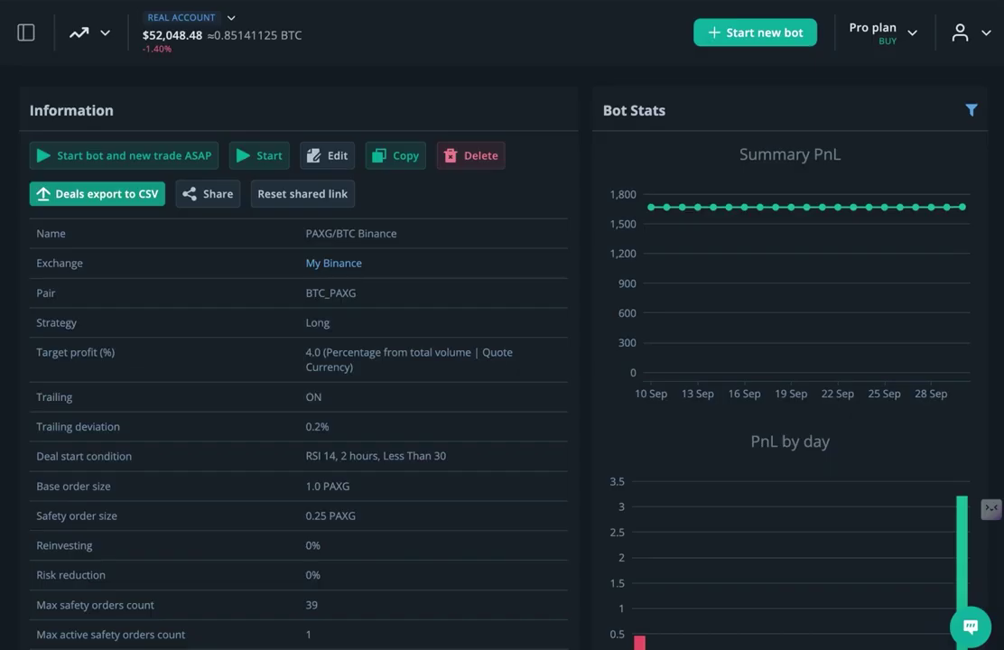
Switch to 3Commas and review the PAXG/BTC bot's target profit, deal start condition, base order size and max safety orders count.
scroll(181, 176, down, 2)
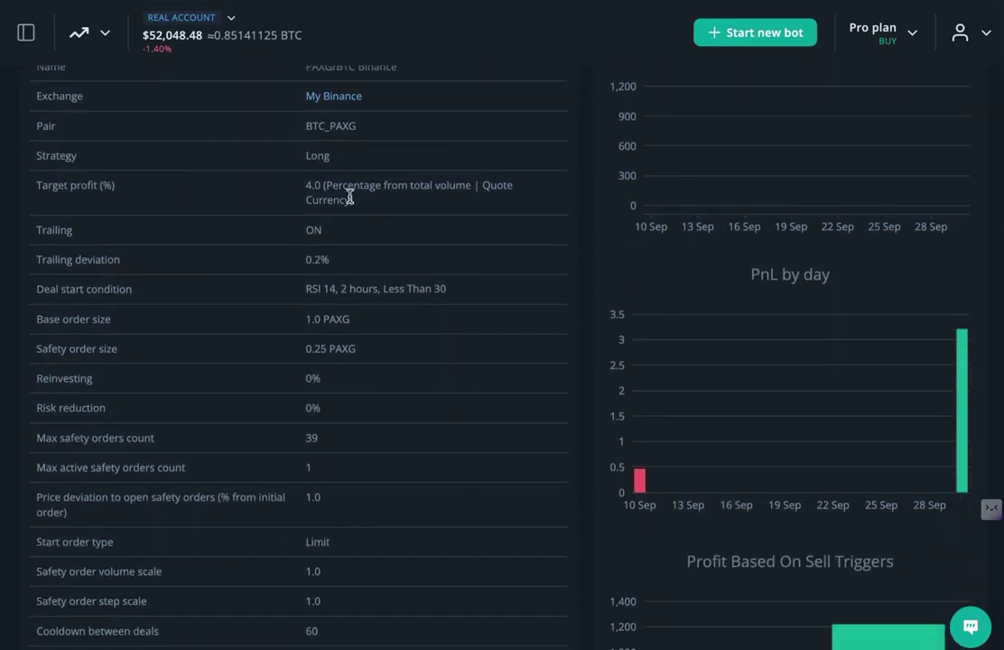
double_click(362, 161)
drag(305, 185, 354, 186)
drag(303, 289, 489, 291)
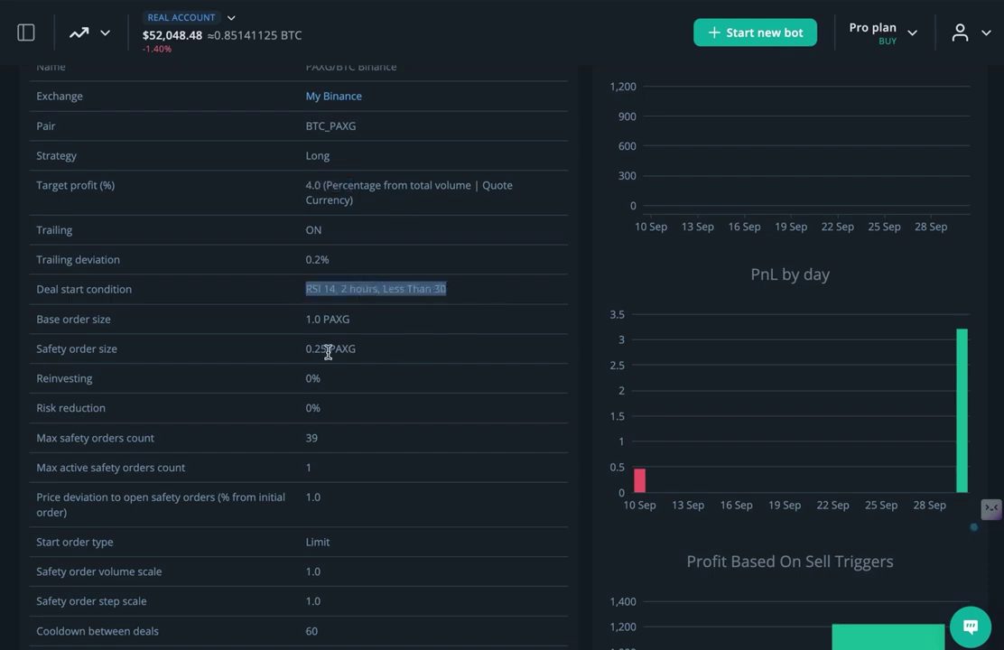
drag(303, 320, 355, 325)
scroll(358, 351, down, 1)
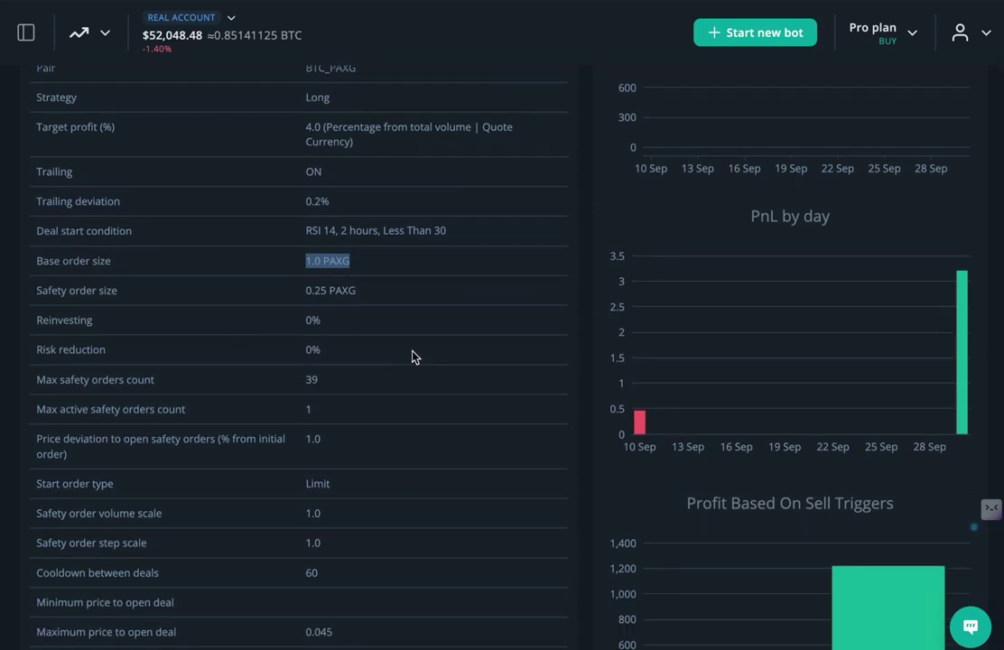
drag(304, 383, 334, 386)
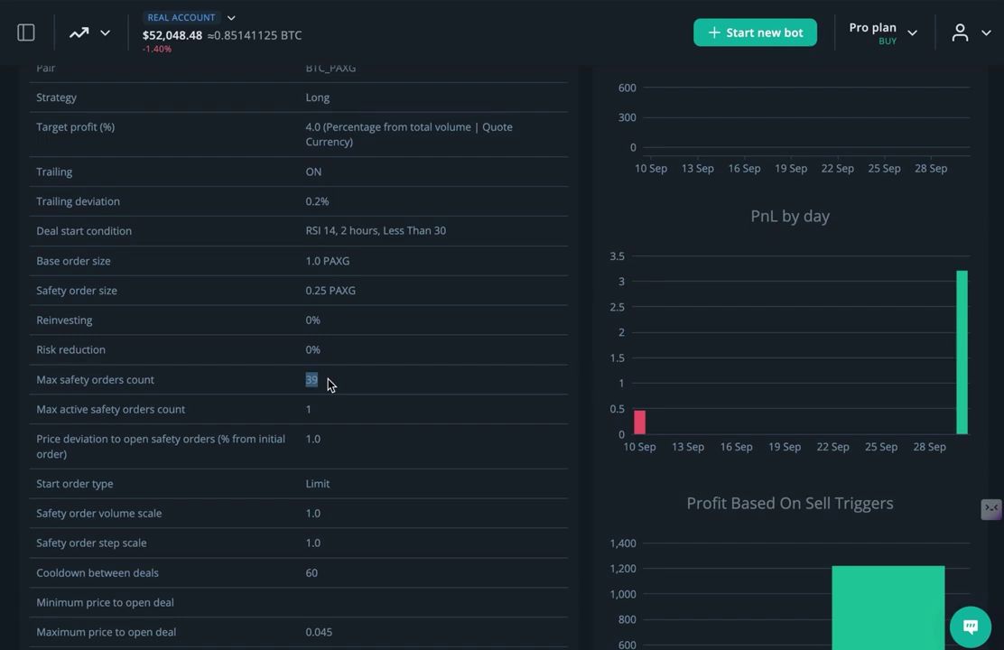
Switch to TradingView and examine the PAXGBTC chart's falling trendline and price swings through 2023 and 2024.
scroll(330, 384, up, 2)
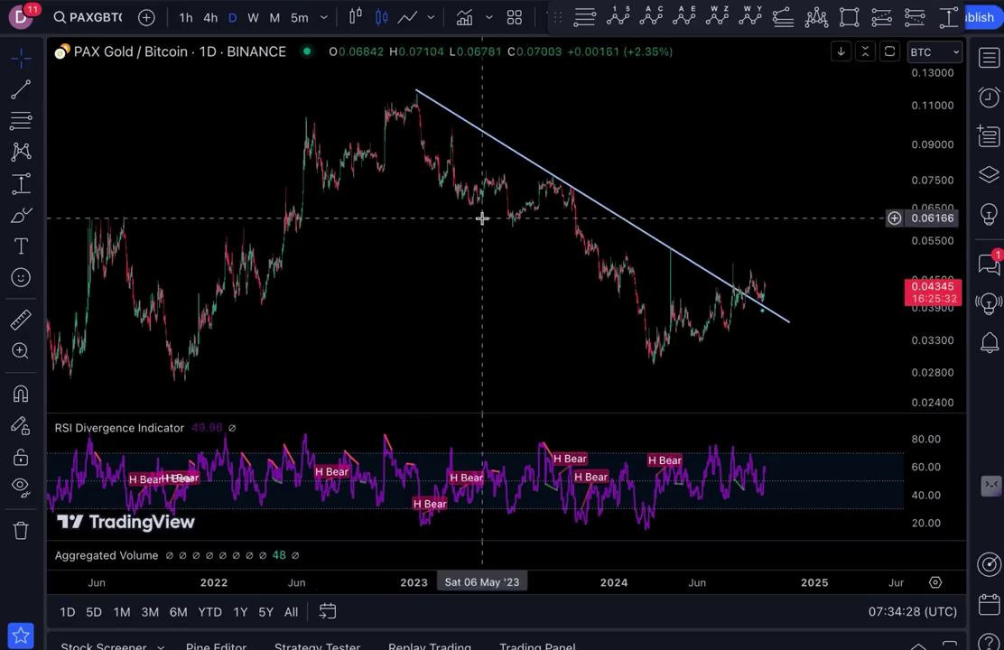
scroll(483, 220, up, 1)
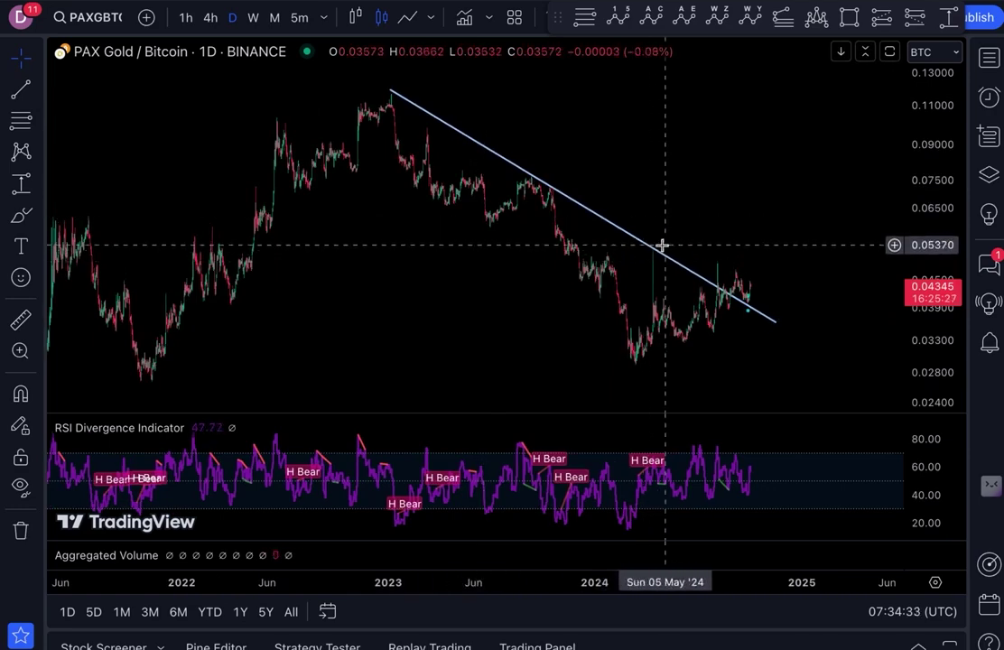
scroll(666, 262, up, 5)
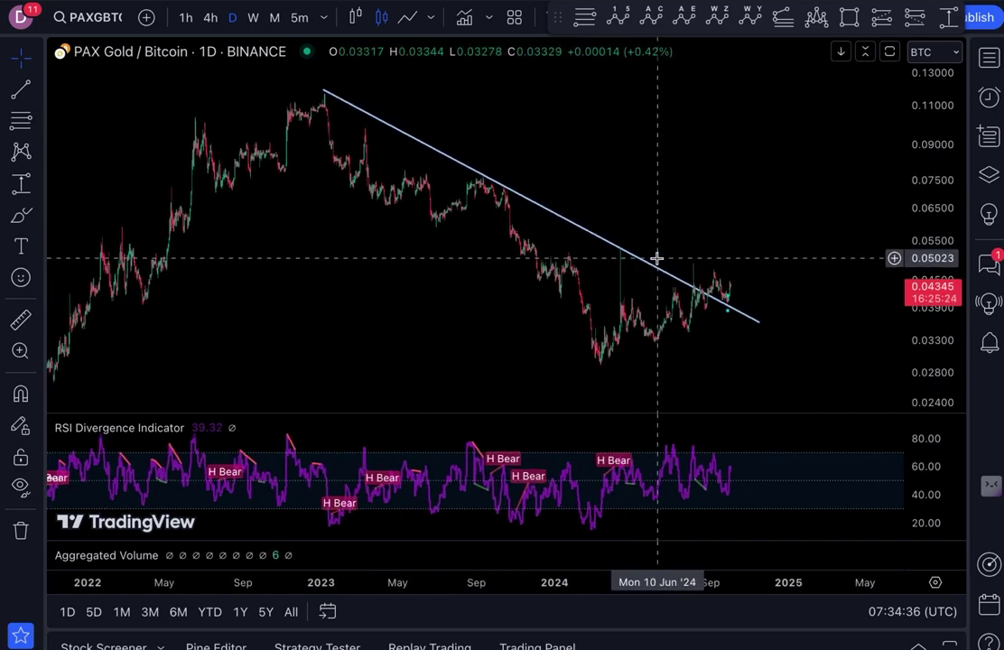
scroll(622, 270, up, 2)
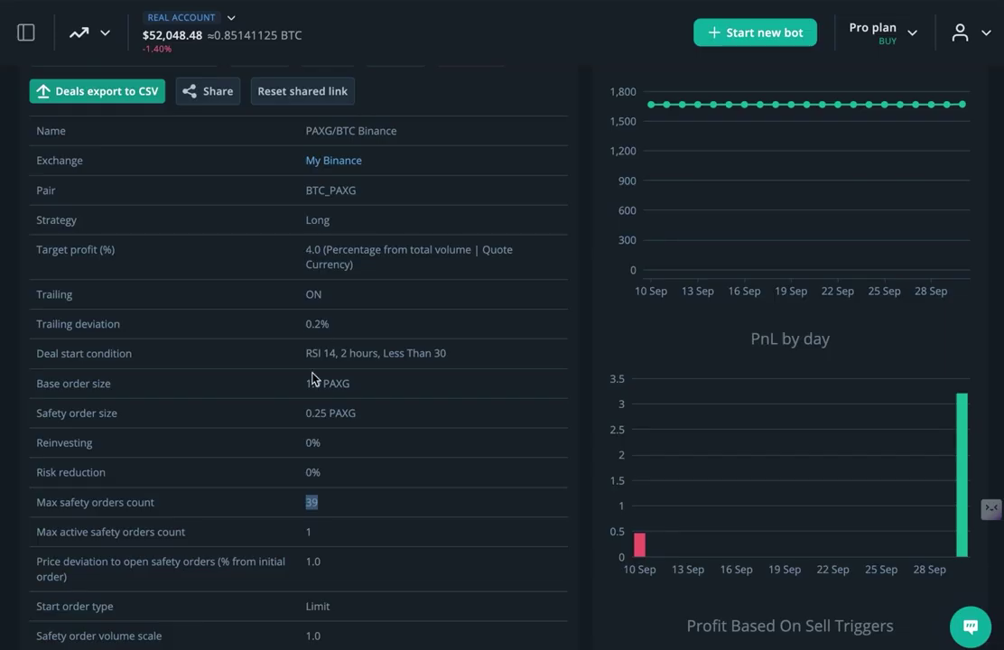
Search the bot's details page for "trail", check its trailing deviation against the PAXGBTC chart, and review the remaining settings and profit charts.
scroll(298, 441, down, 1)
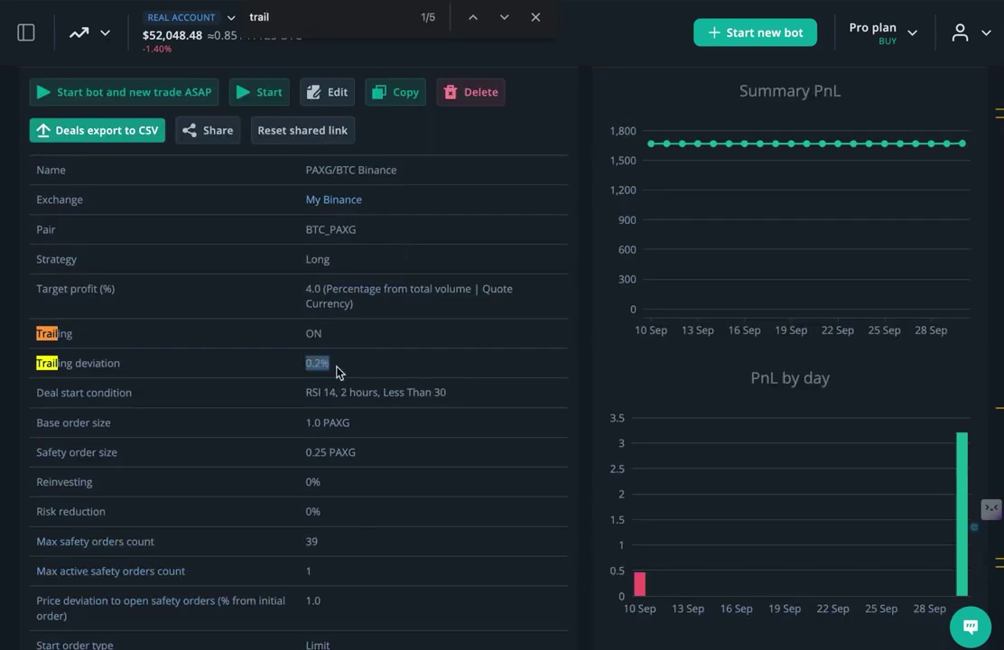
click(356, 378)
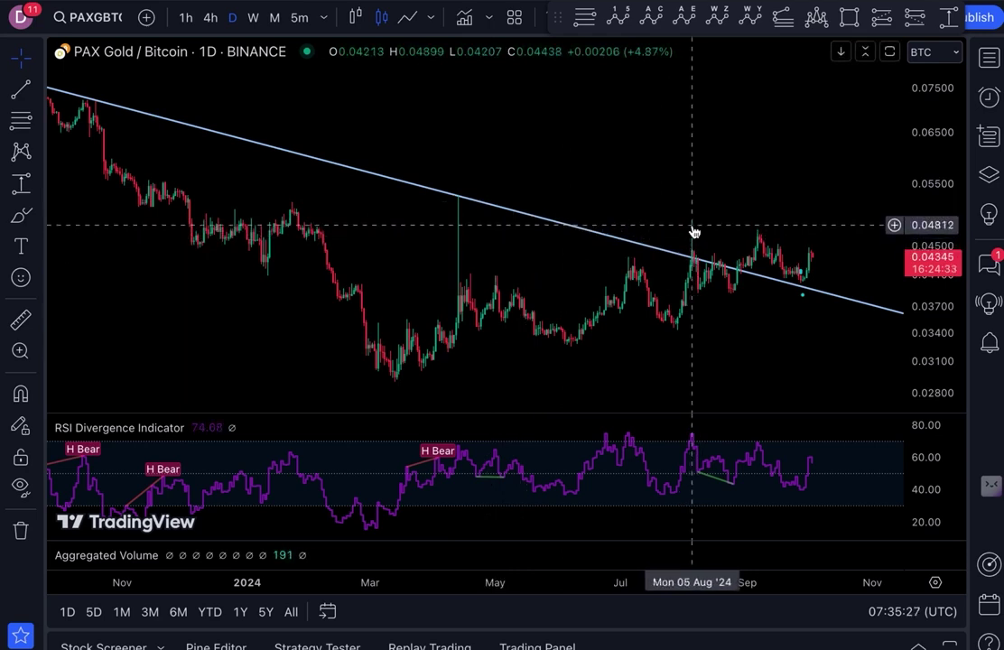
scroll(706, 234, up, 2)
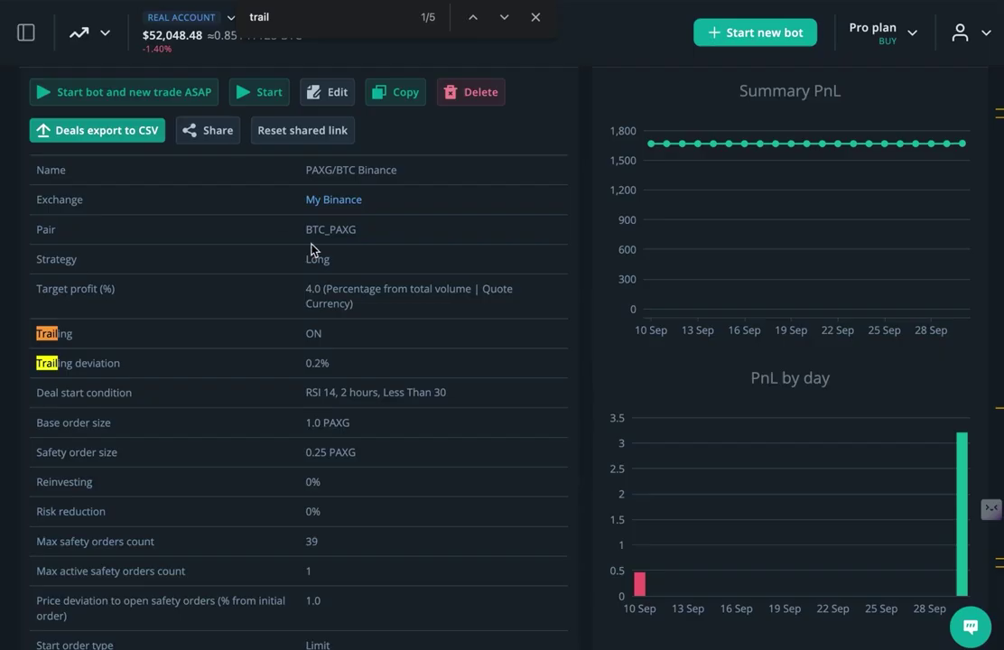
scroll(312, 252, down, 7)
scroll(797, 210, up, 9)
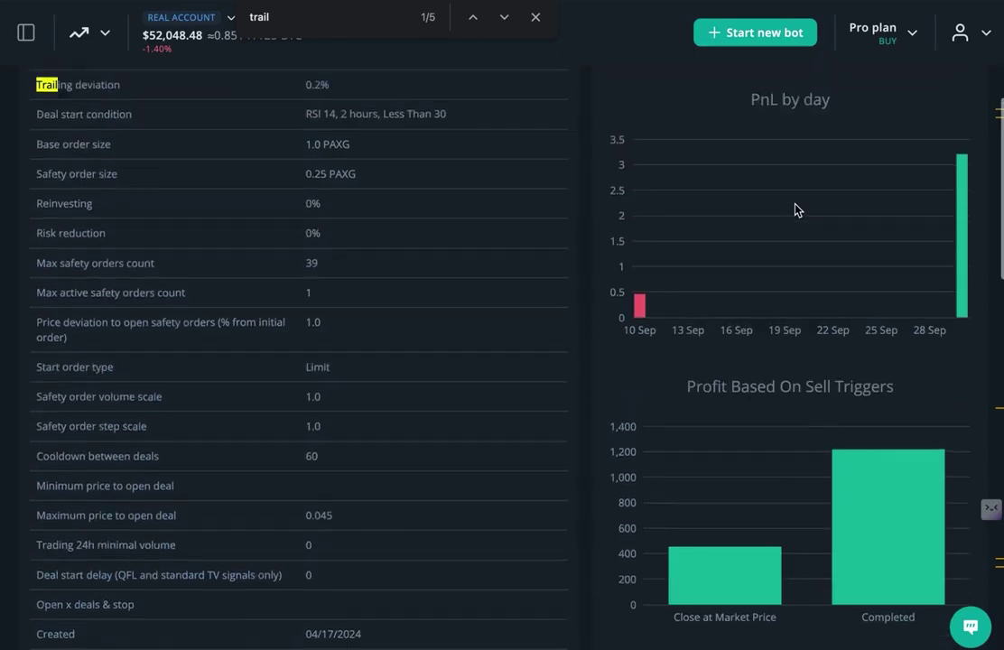
mouse_move(651, 211)
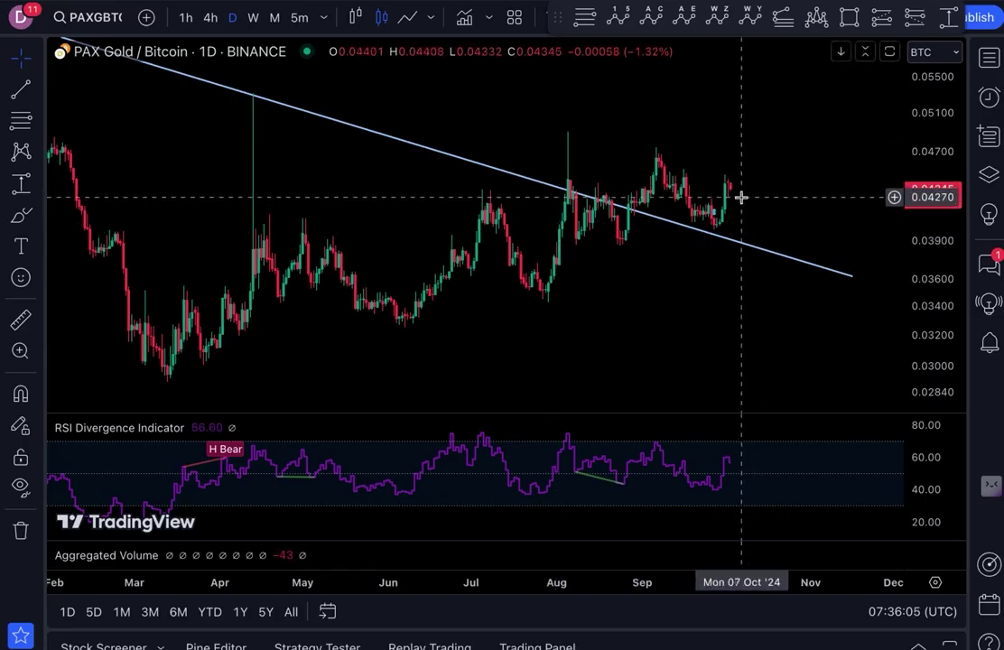
Look over the wider PAXGBTC price history in TradingView, return to the 3Commas bot's details and close the page search.
scroll(762, 174, down, 5)
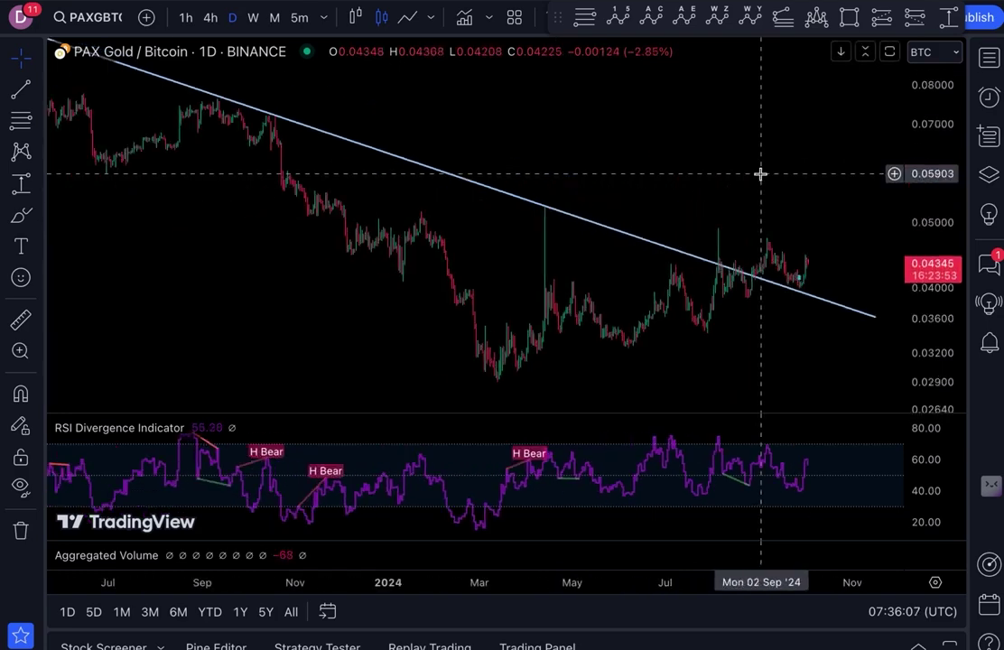
scroll(761, 174, down, 5)
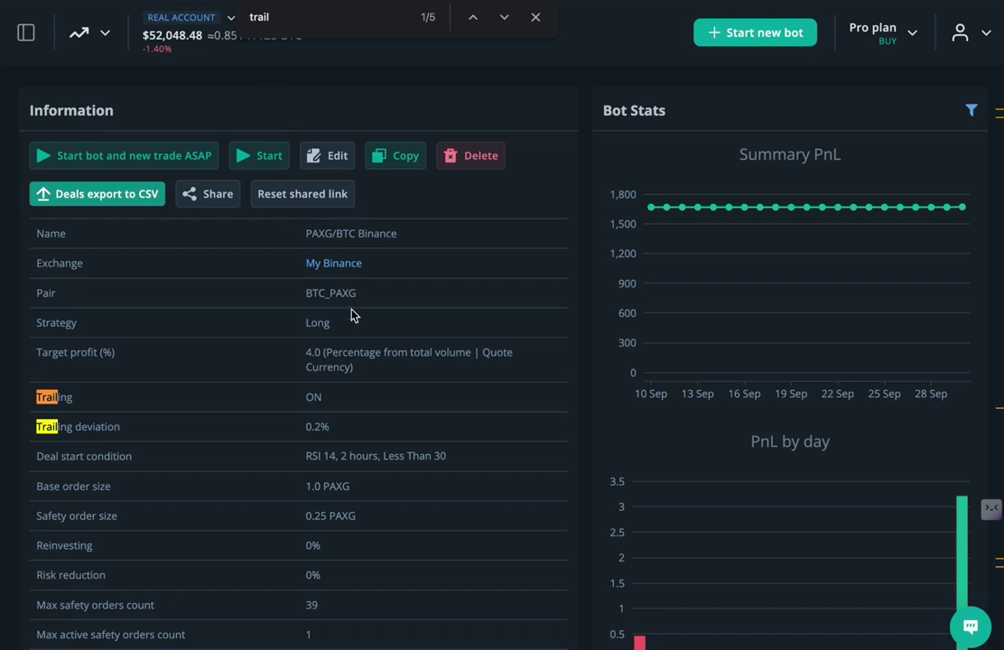
key(Escape)
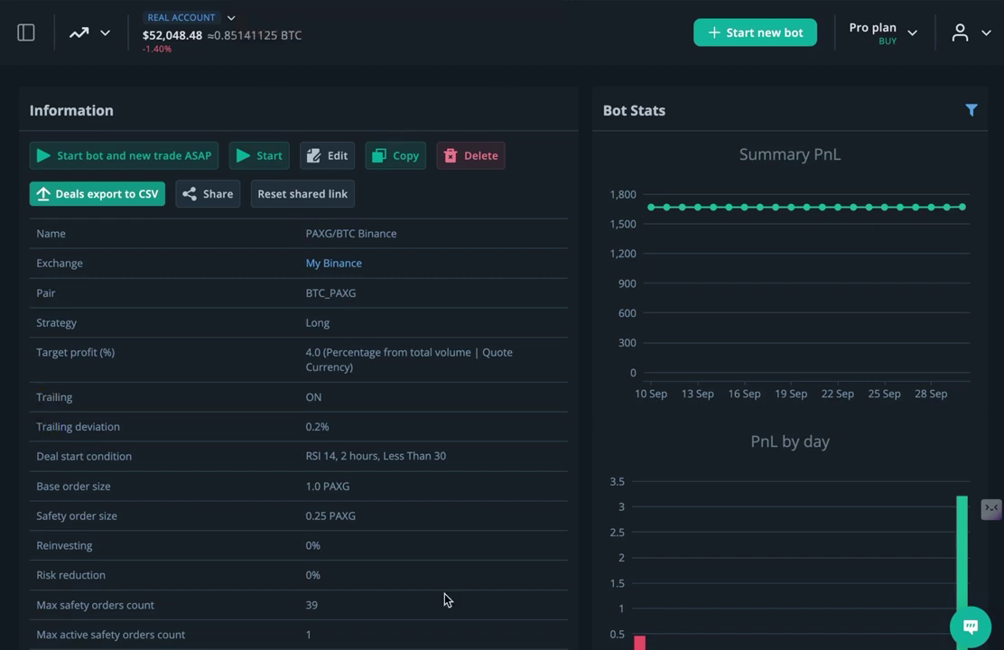
Return to the DCA bots list and open the details of the BTC never liquidate bot.
click(29, 31)
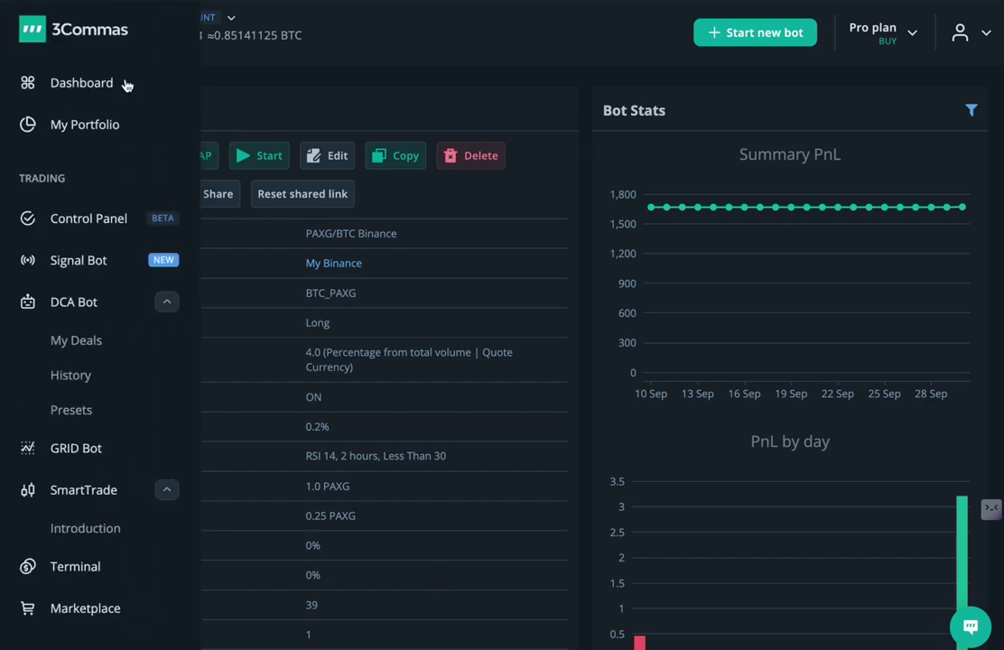
click(90, 305)
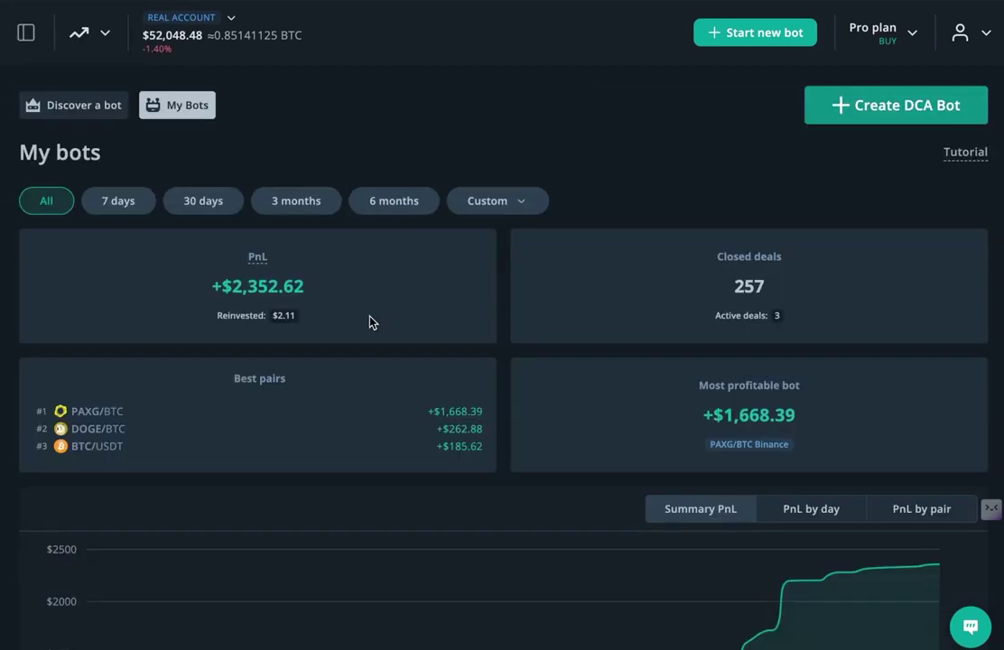
scroll(370, 323, down, 10)
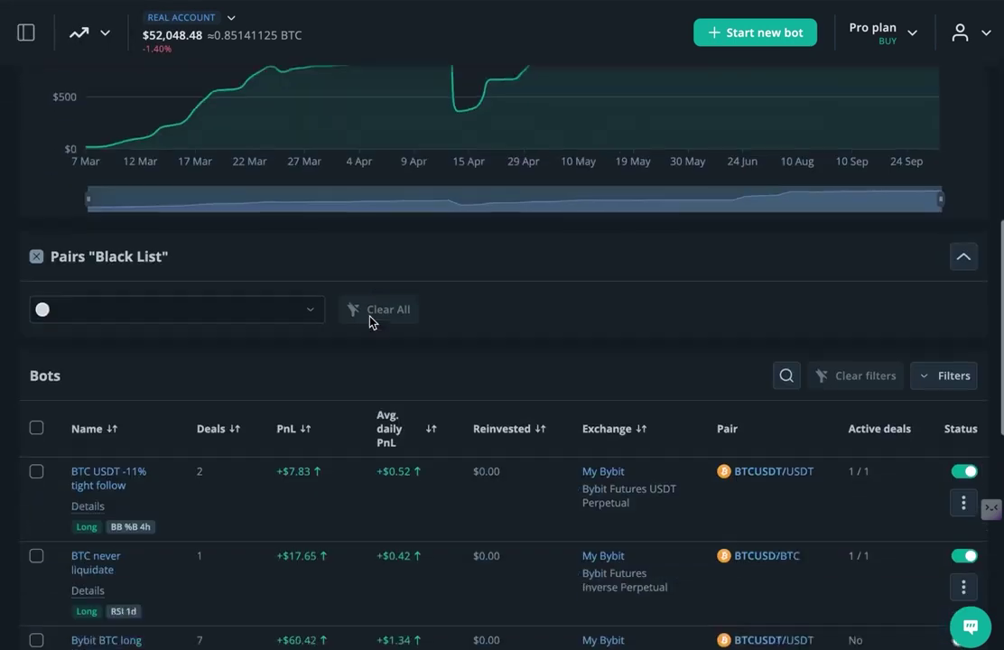
scroll(370, 322, down, 1)
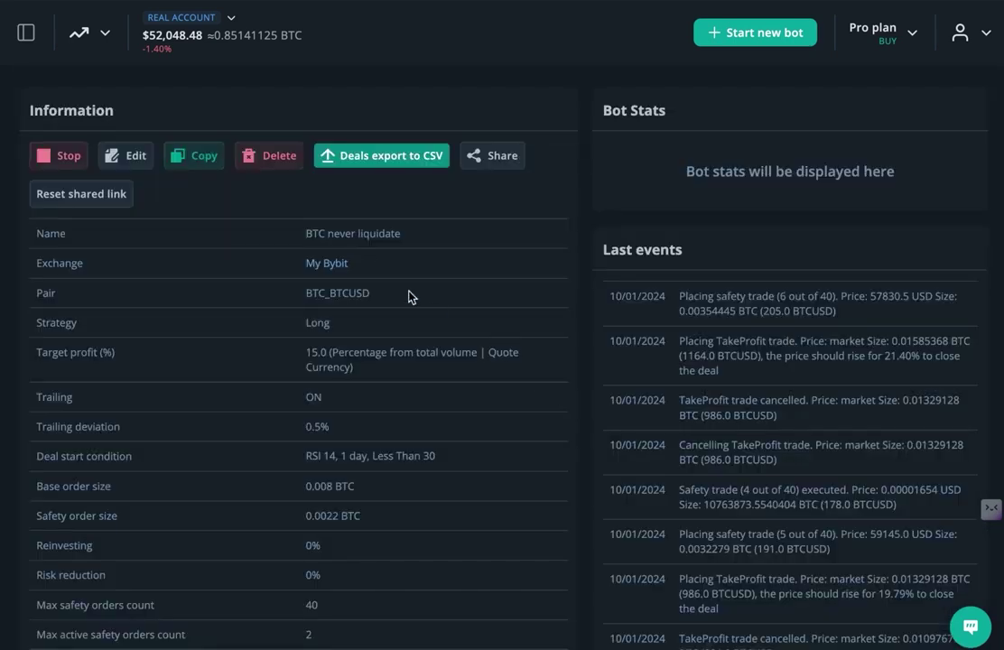
Examine the BTC never liquidate bot's name, target profit and maximum safety orders count on its details page.
drag(334, 233, 369, 233)
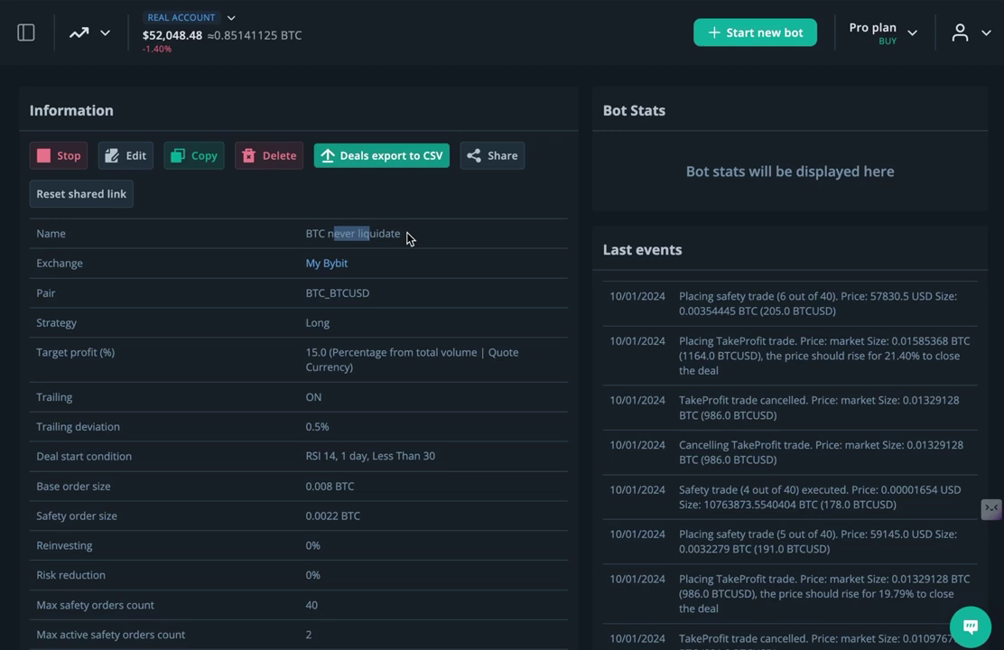
scroll(377, 284, down, 1)
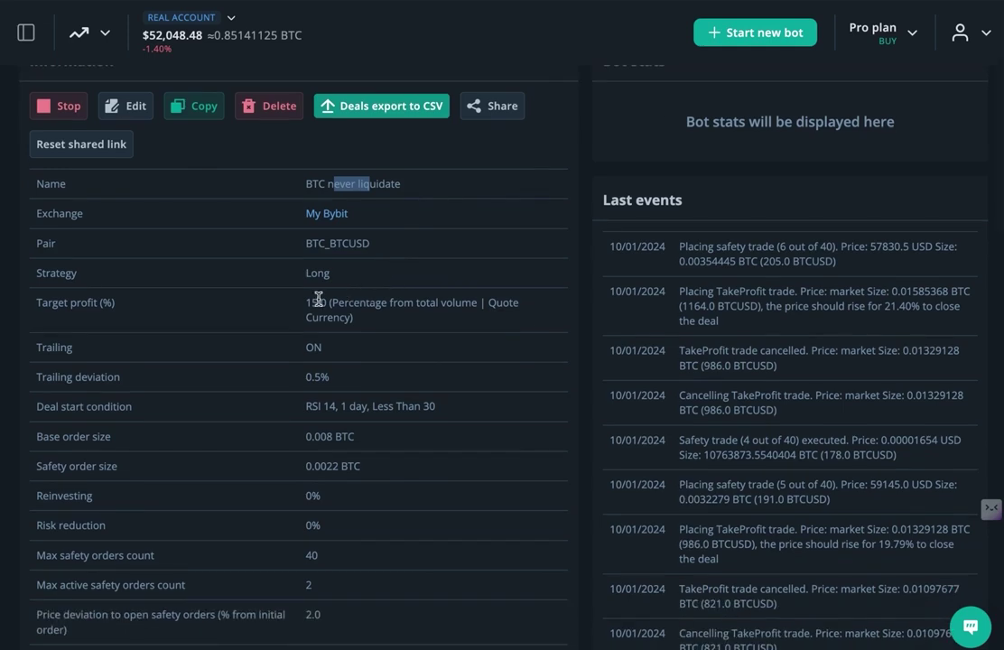
drag(304, 306, 382, 320)
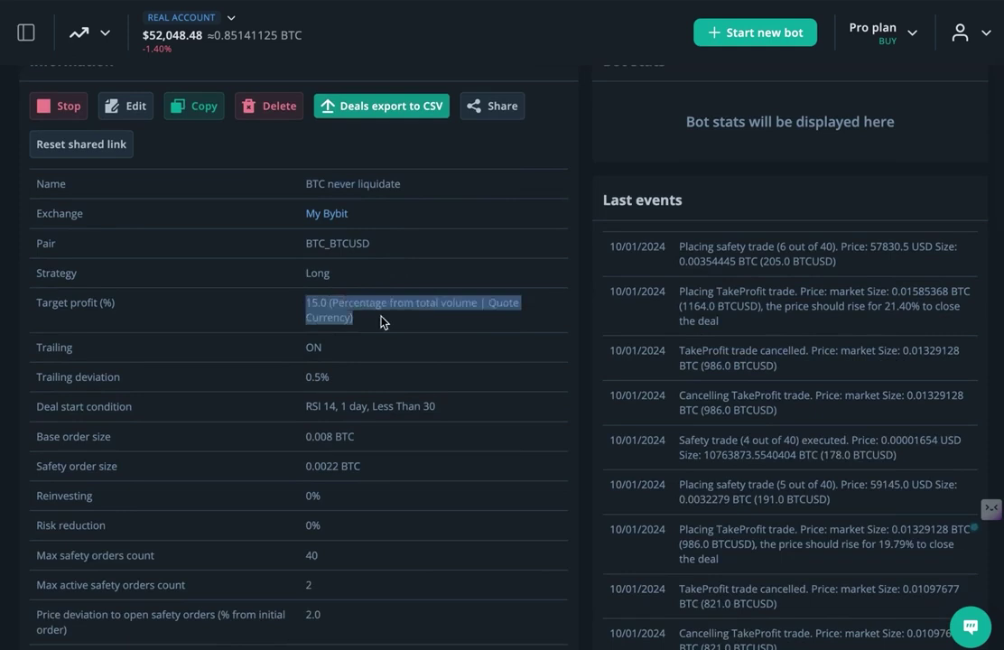
scroll(381, 322, down, 2)
drag(303, 470, 402, 473)
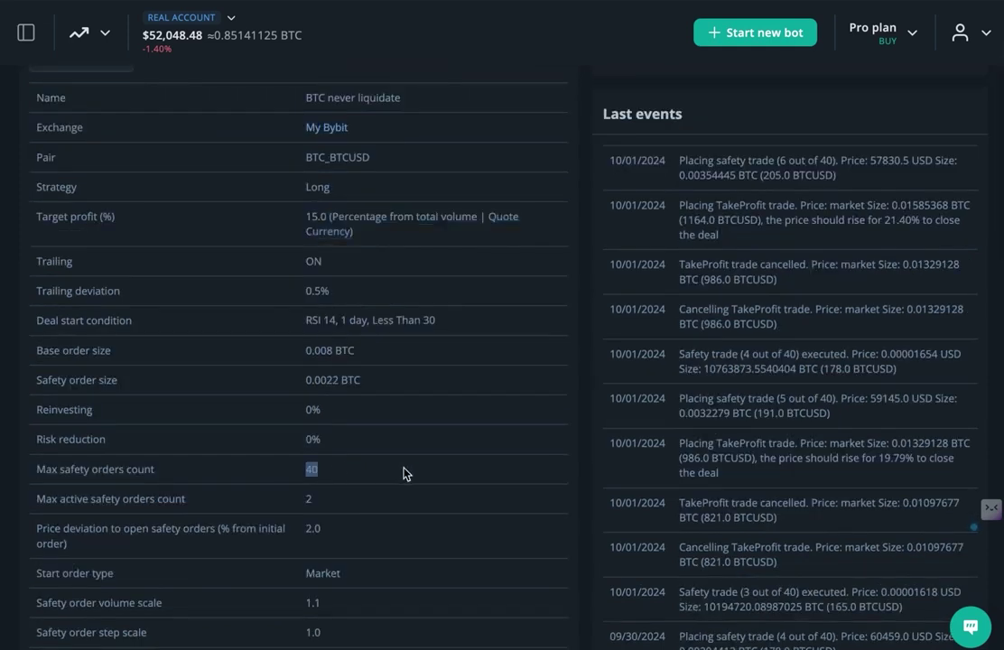
scroll(404, 474, down, 1)
scroll(404, 473, up, 2)
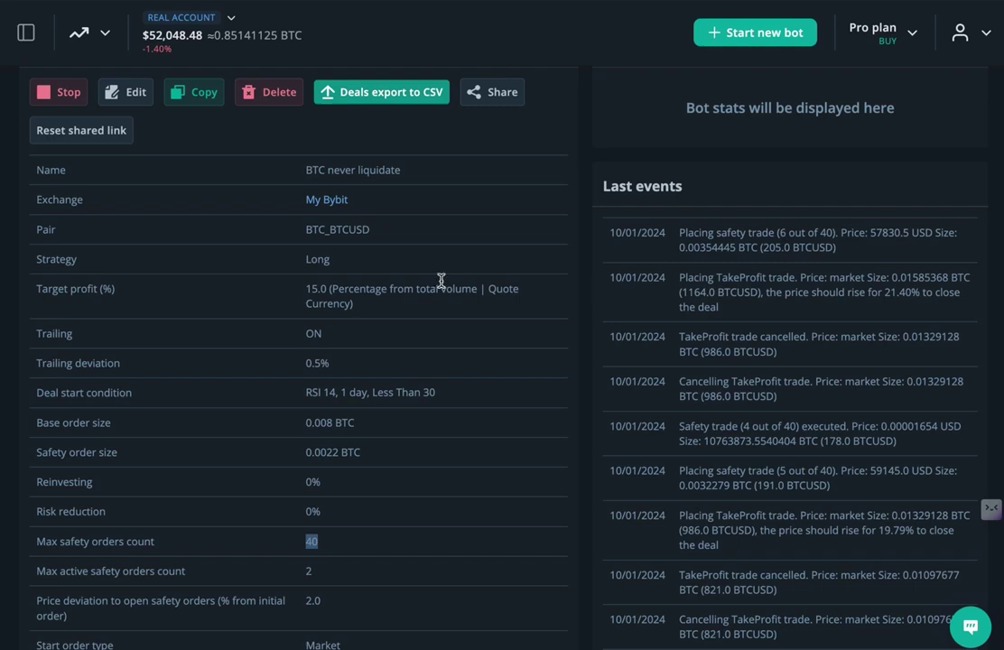
scroll(438, 282, up, 1)
drag(306, 233, 430, 236)
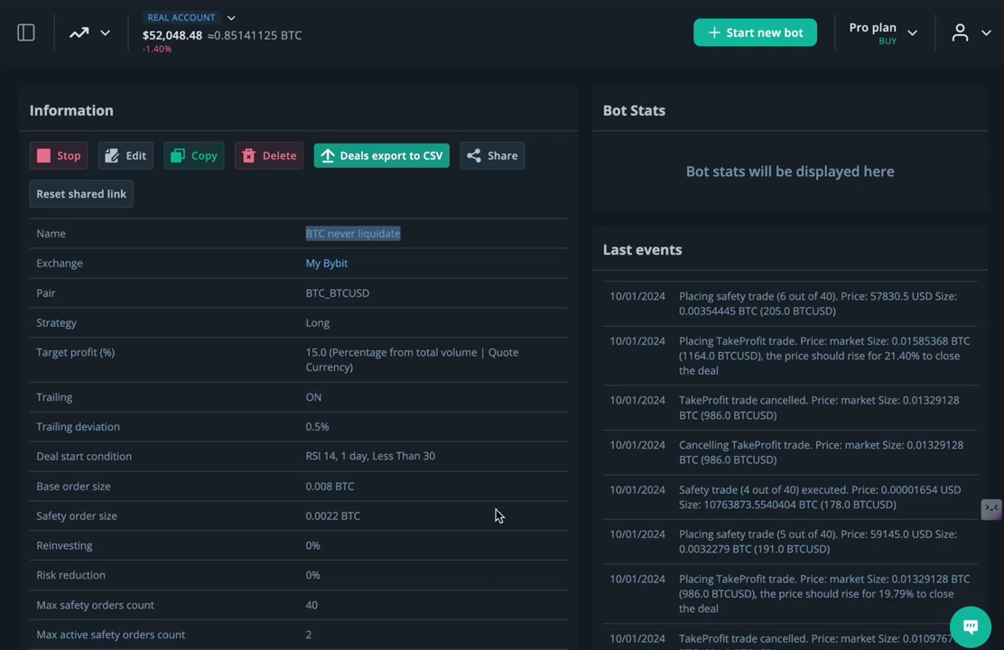
Review the bot's safety order scaling, opening price limits and remaining settings, and switch to Bybit's 500 USDT Position Airdrop page.
scroll(496, 516, down, 2)
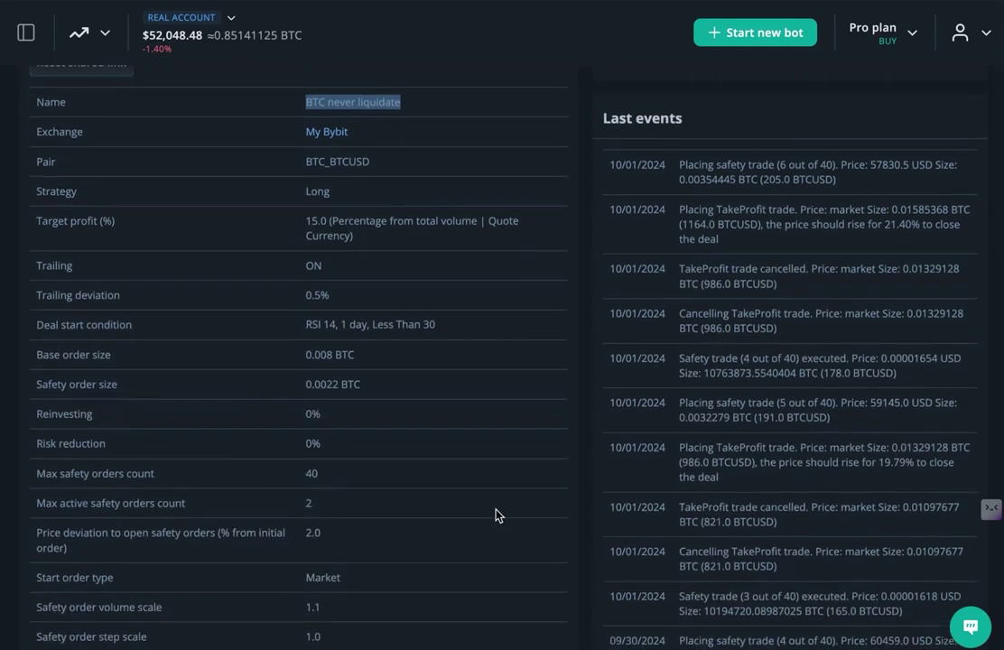
scroll(496, 516, down, 1)
scroll(496, 516, up, 1)
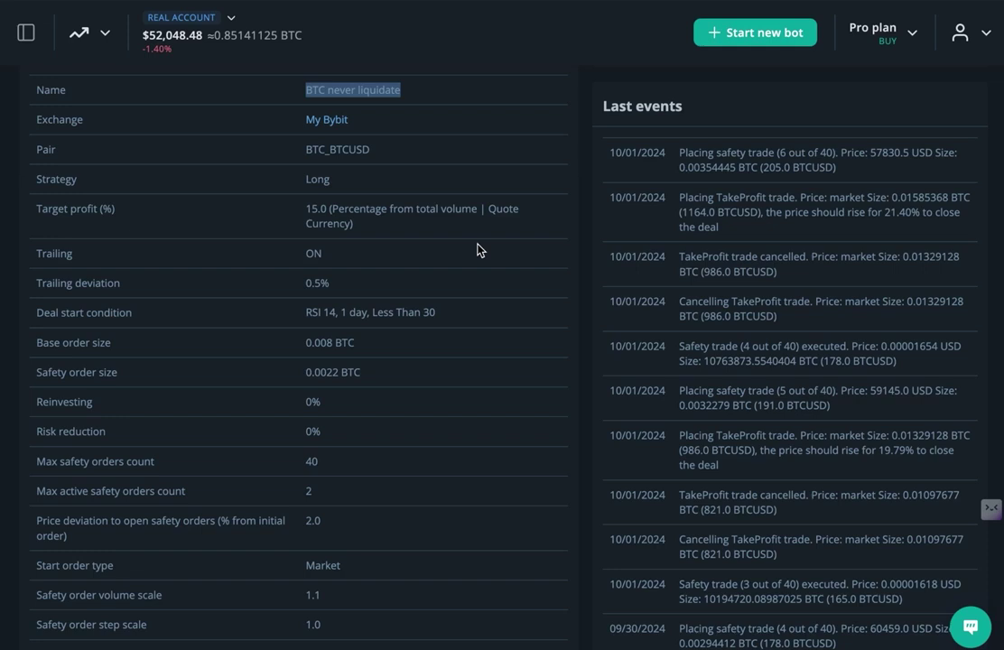
scroll(343, 306, down, 10)
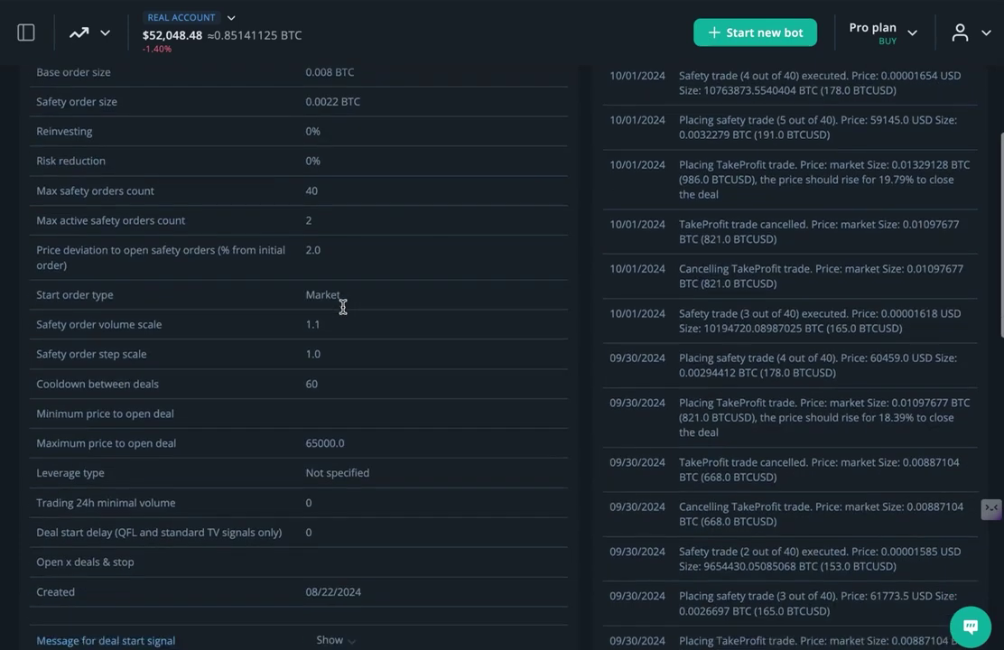
scroll(165, 343, up, 10)
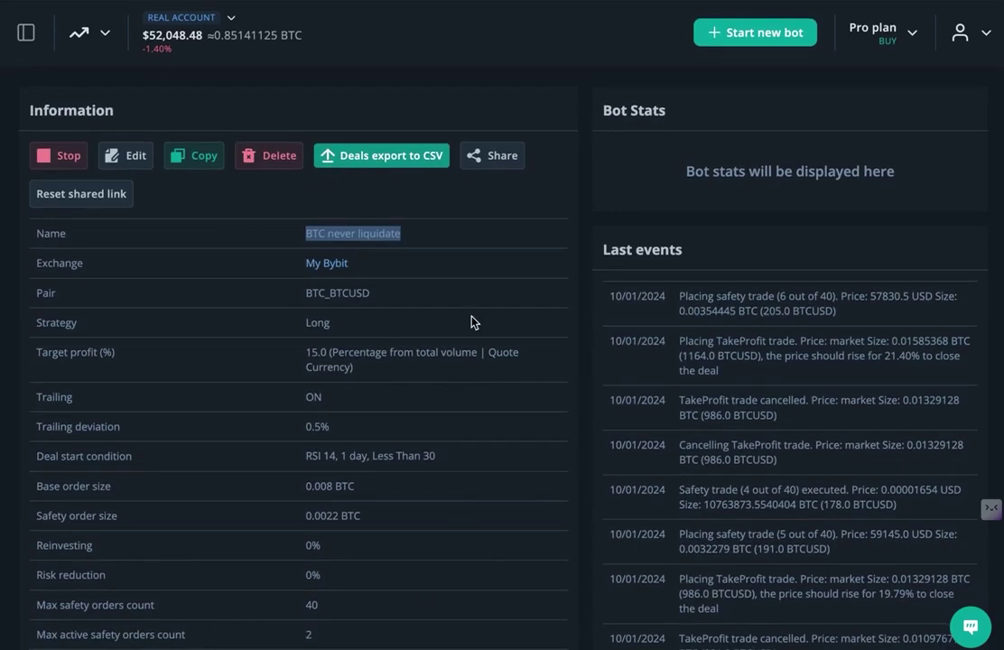
scroll(440, 264, down, 3)
scroll(439, 264, down, 4)
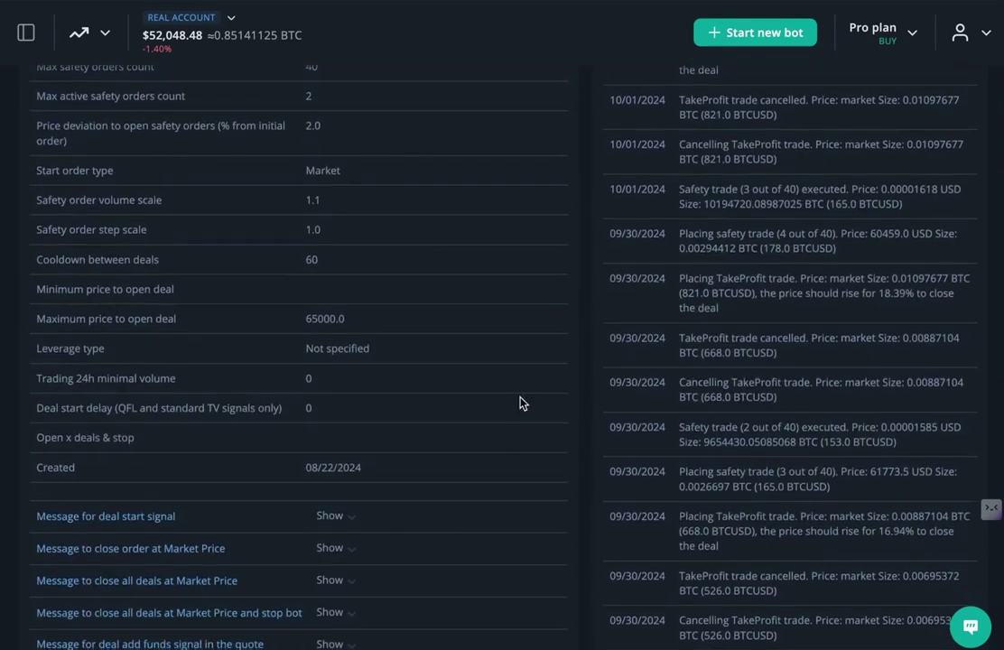
scroll(408, 470, up, 8)
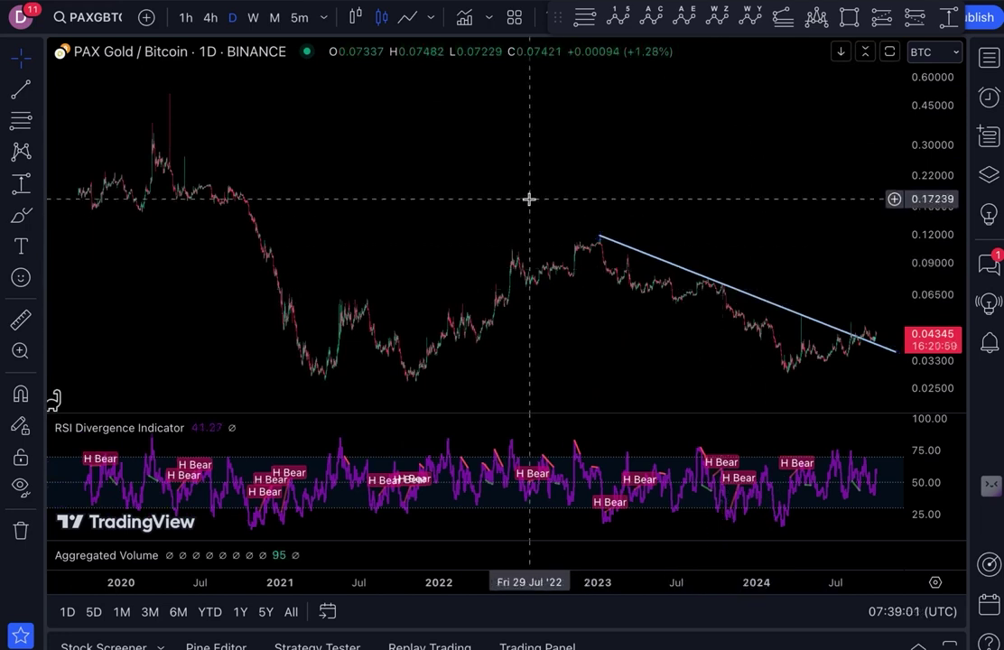
scroll(529, 200, right, 5)
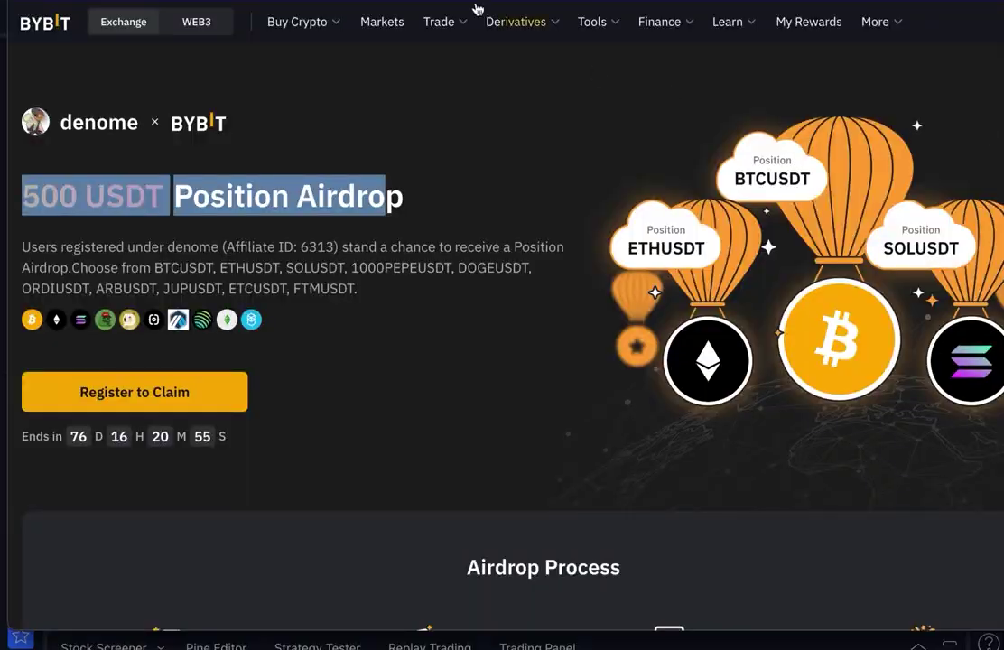